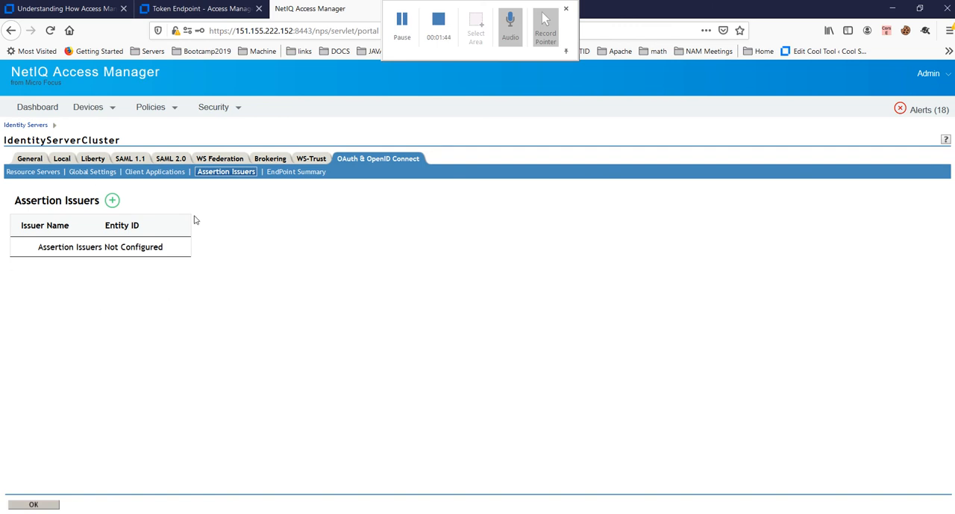
Step: Review the SAML 2.0 trusted identity providers and the general base URL configuration of IdentityServerCluster
left_click(180, 160)
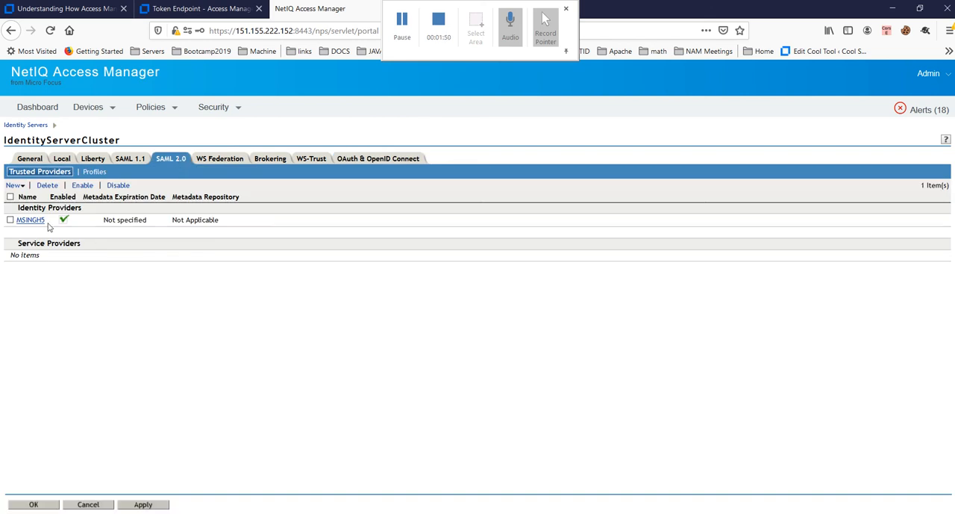
left_click_drag(47, 220, 19, 222)
left_click(91, 109)
mouse_move(112, 125)
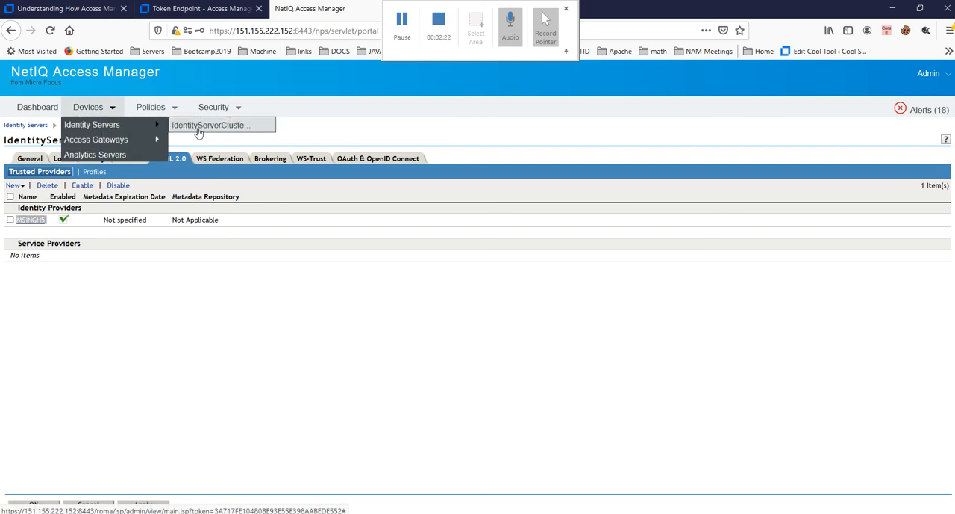
left_click(198, 131)
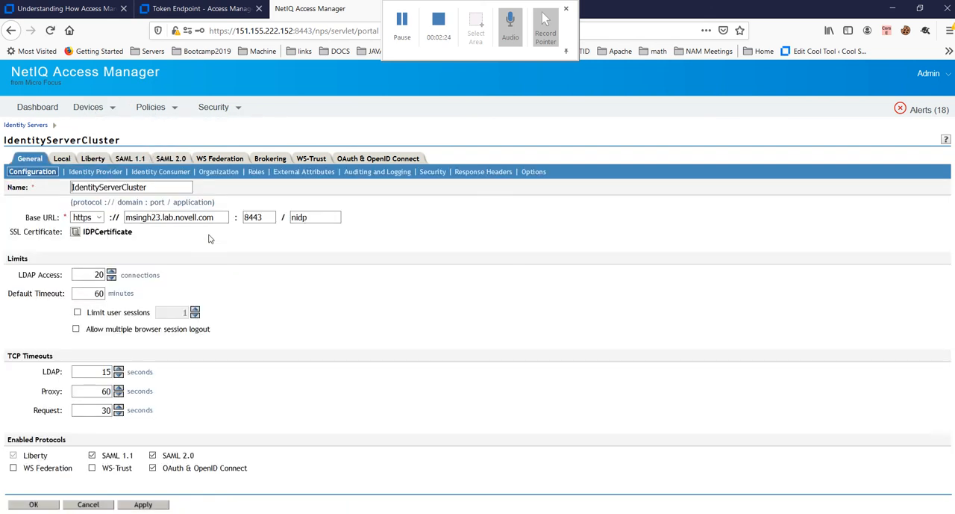
left_click(185, 217)
left_click(174, 159)
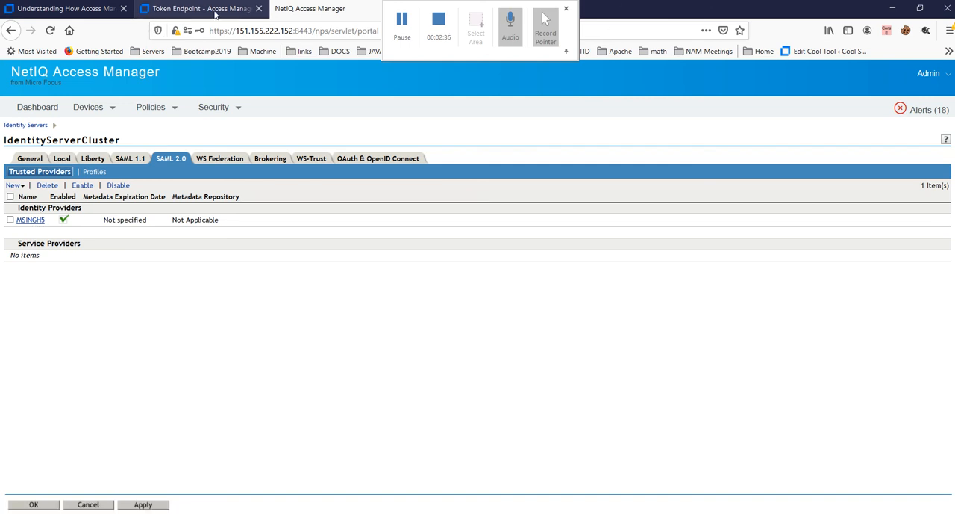
Step: Switch to the other Access Manager console and show the SAML 2.0 trusted providers of TheBourneIdentity
left_click_drag(734, 18, 730, 87)
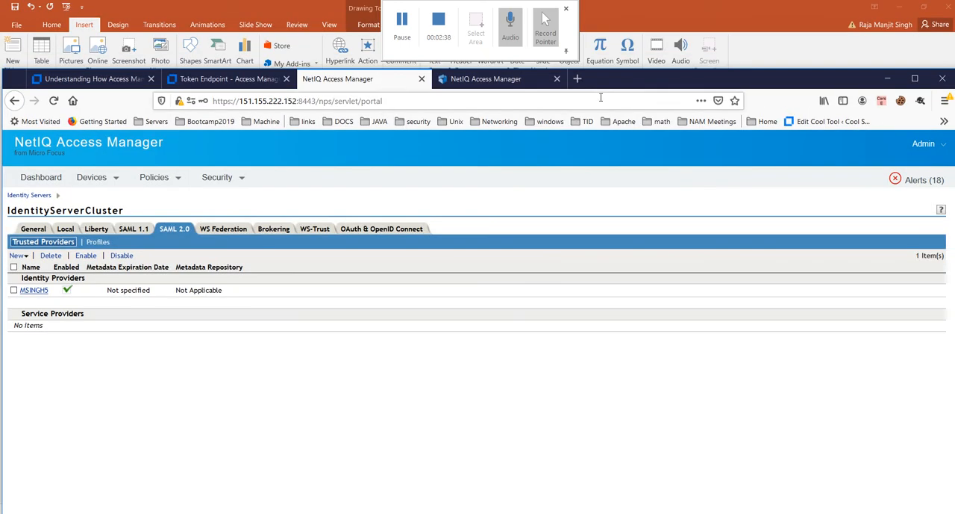
left_click(493, 78)
double_click(710, 71)
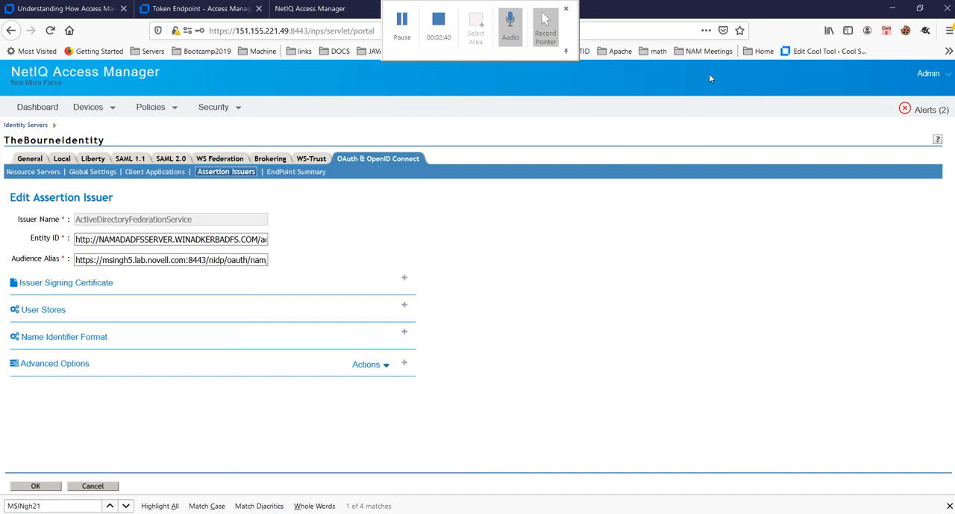
left_click(183, 162)
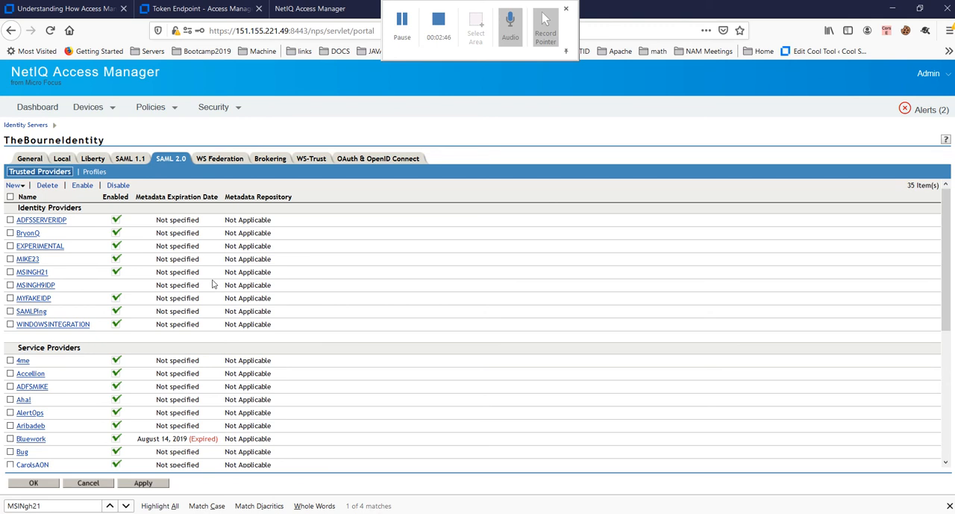
Step: Find the MSINGH23 service provider, examine its trust configuration, and leave it without changes
scroll(213, 284, "down", 5)
scroll(190, 336, "up", 3)
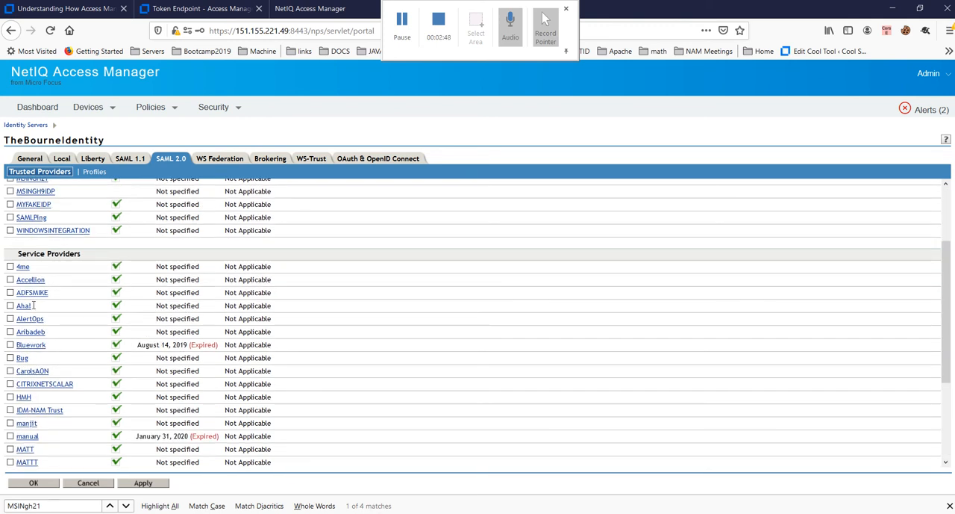
scroll(33, 314, "down", 2)
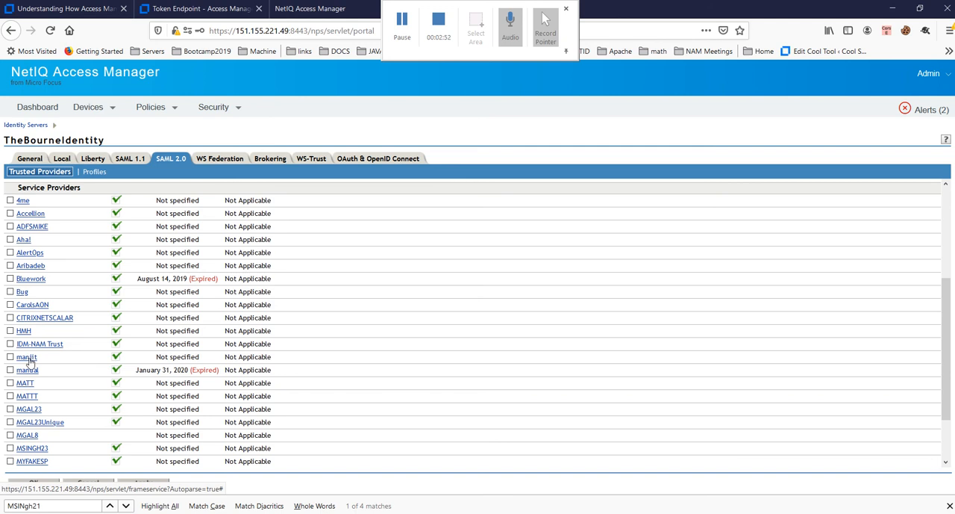
scroll(66, 398, "down", 2)
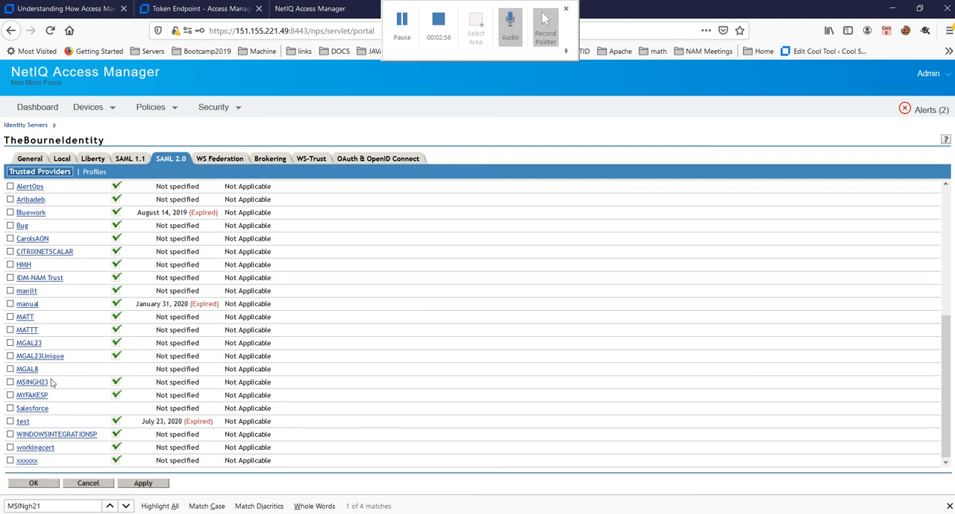
left_click_drag(54, 384, 16, 384)
left_click(31, 383)
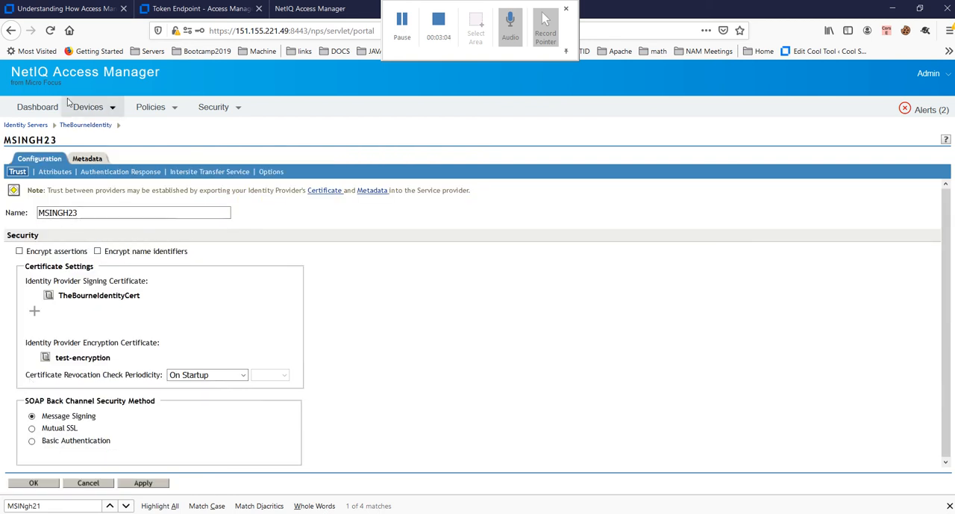
left_click(88, 109)
left_click(107, 483)
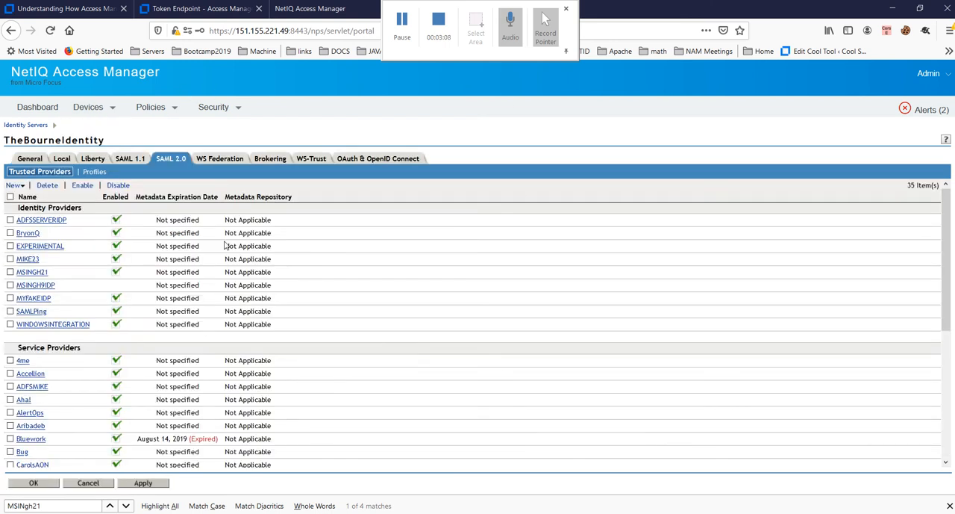
Step: Return to the IdentityServerCluster console and review its SAML 2.0 providers, OAuth assertion issuers and the options for adding an issuer
left_click(318, 15)
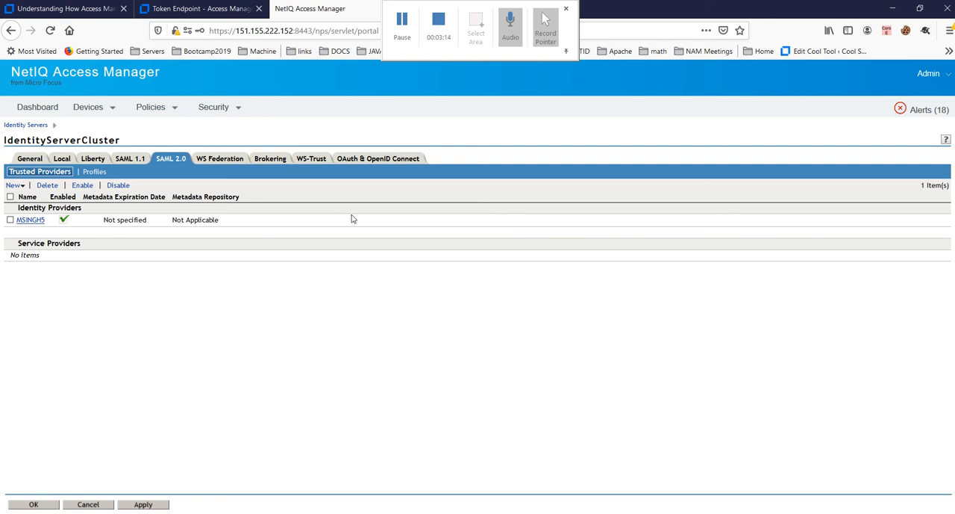
left_click(358, 160)
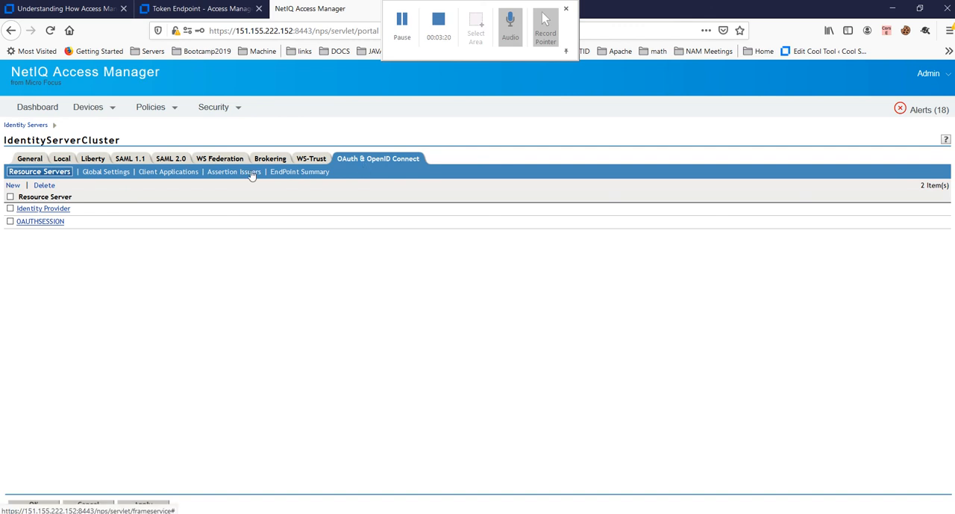
left_click(253, 173)
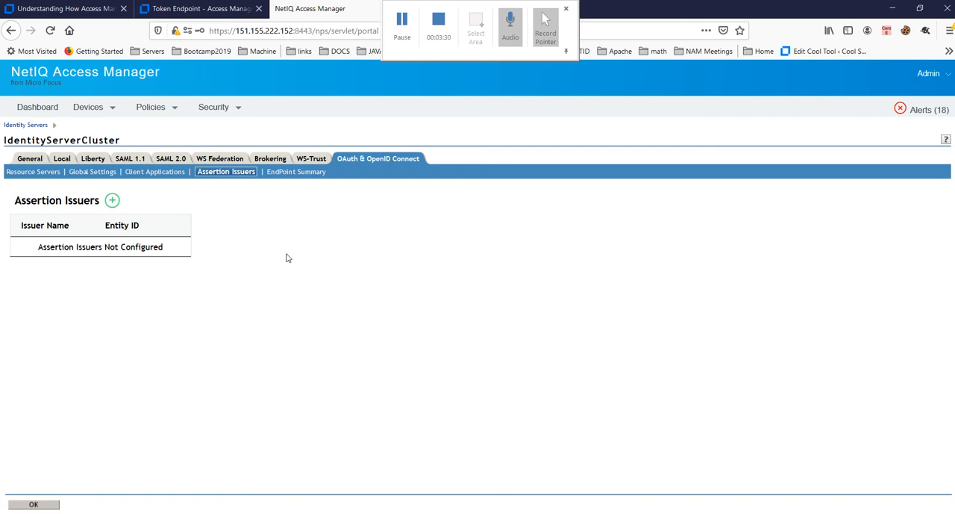
left_click(176, 161)
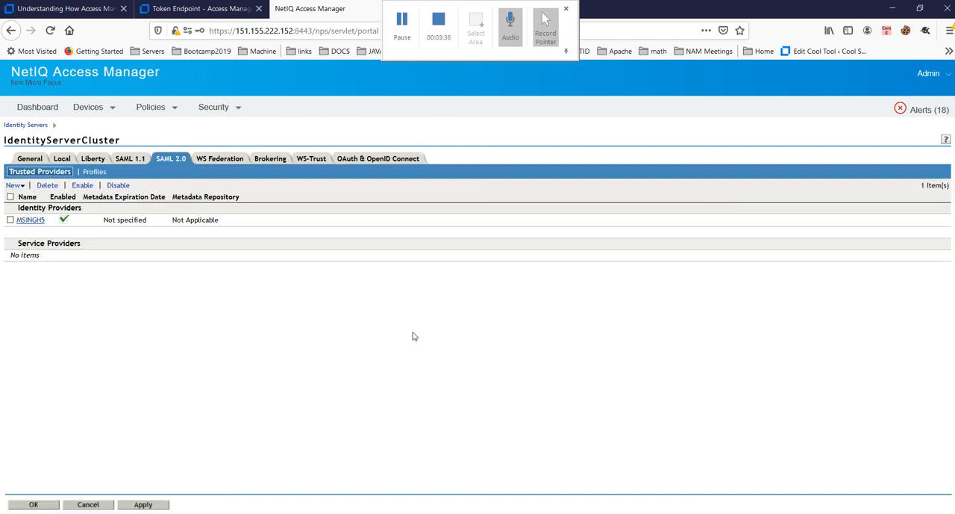
left_click(348, 160)
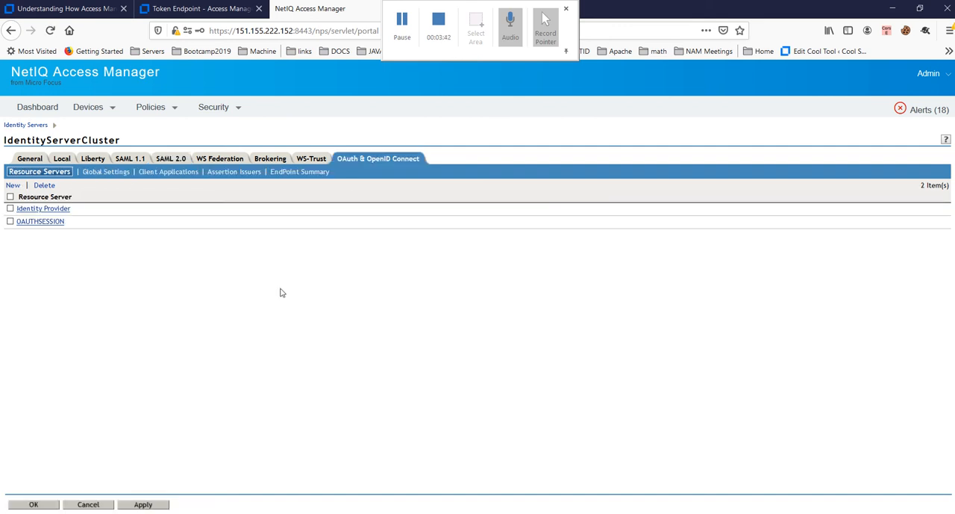
left_click(238, 175)
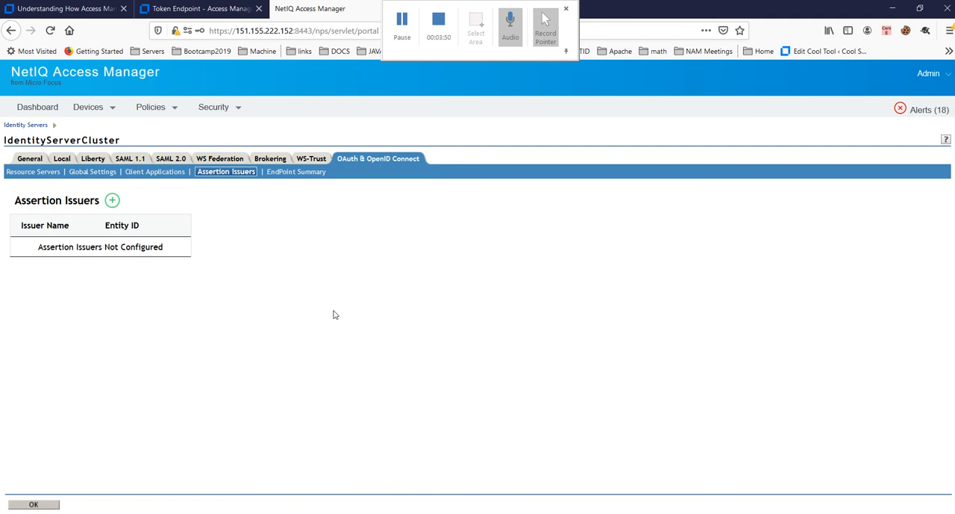
left_click(113, 202)
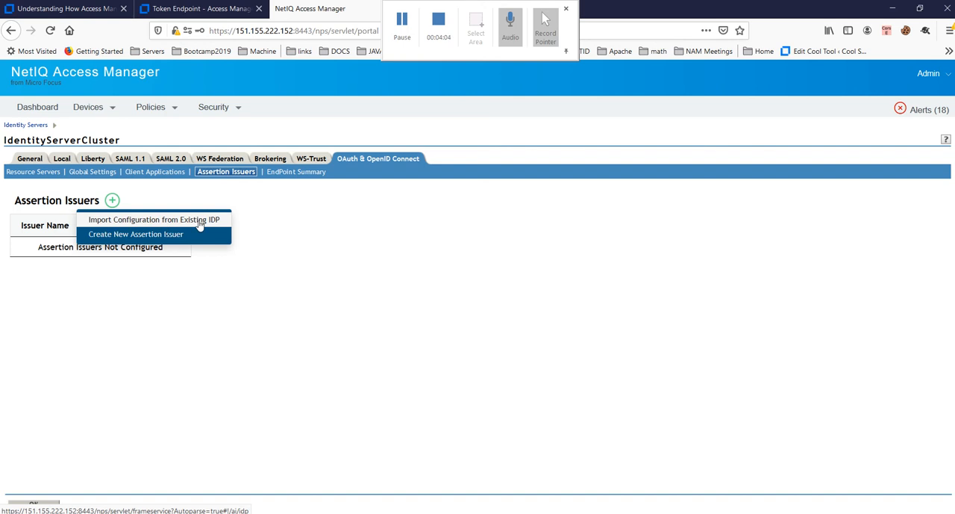
left_click(163, 160)
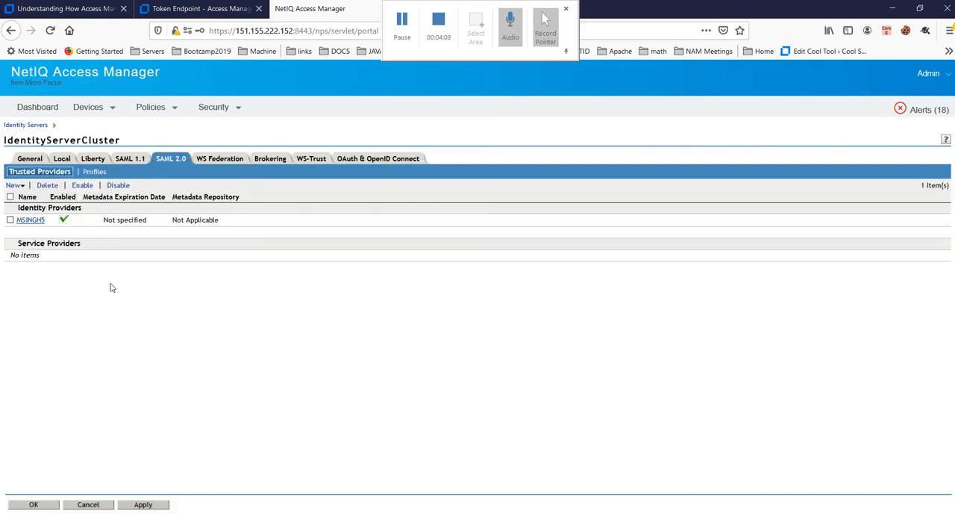
left_click(344, 159)
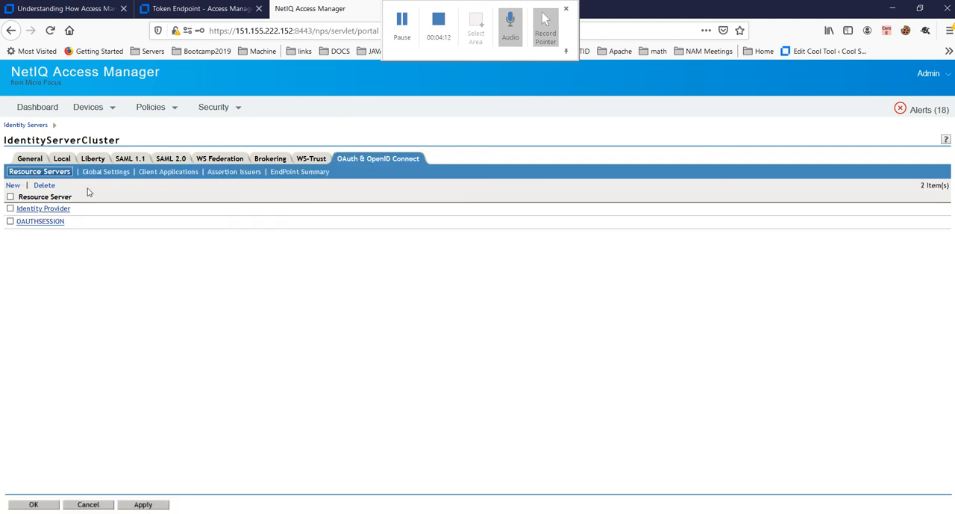
left_click(233, 172)
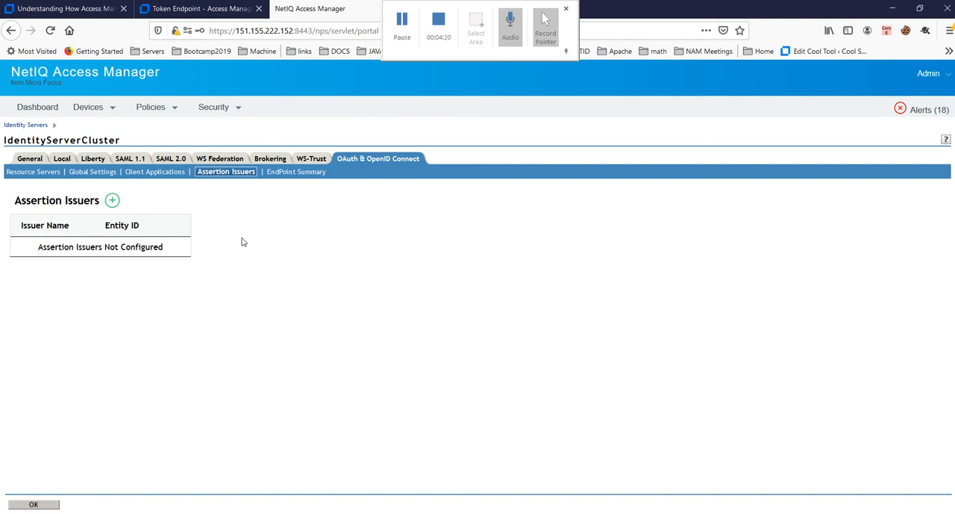
left_click(112, 200)
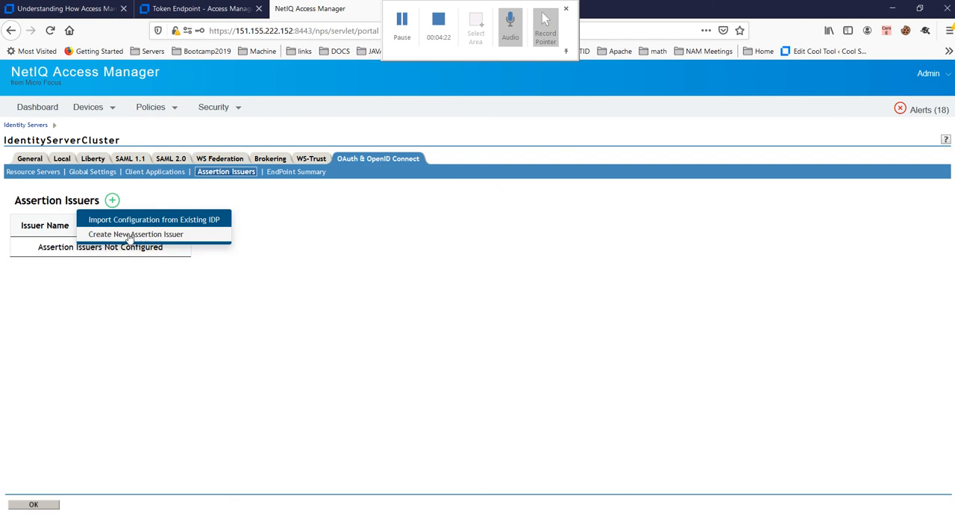
left_click(182, 222)
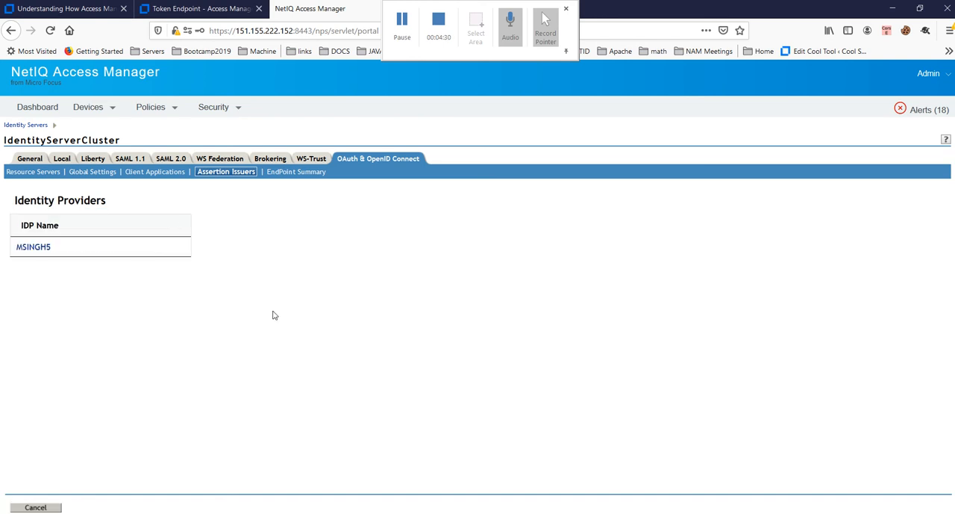
left_click(42, 250)
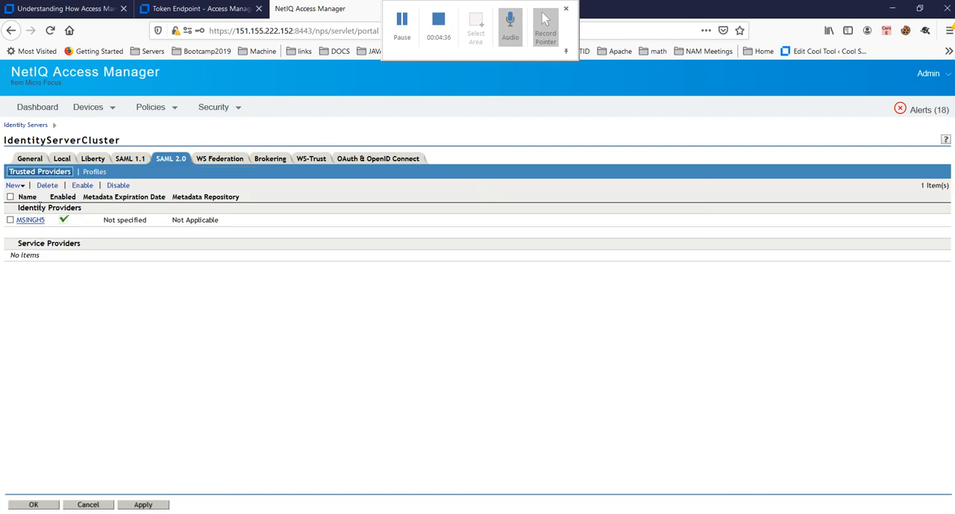
left_click(364, 159)
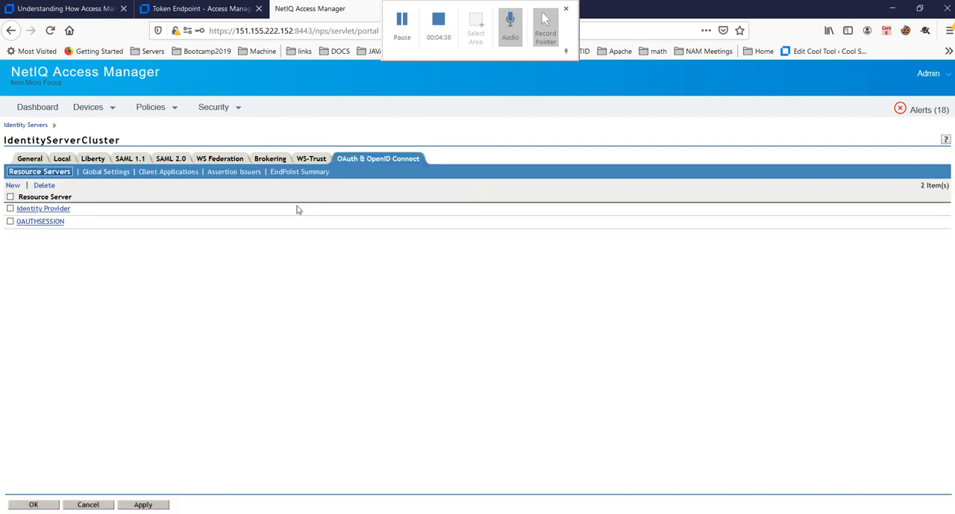
left_click(236, 174)
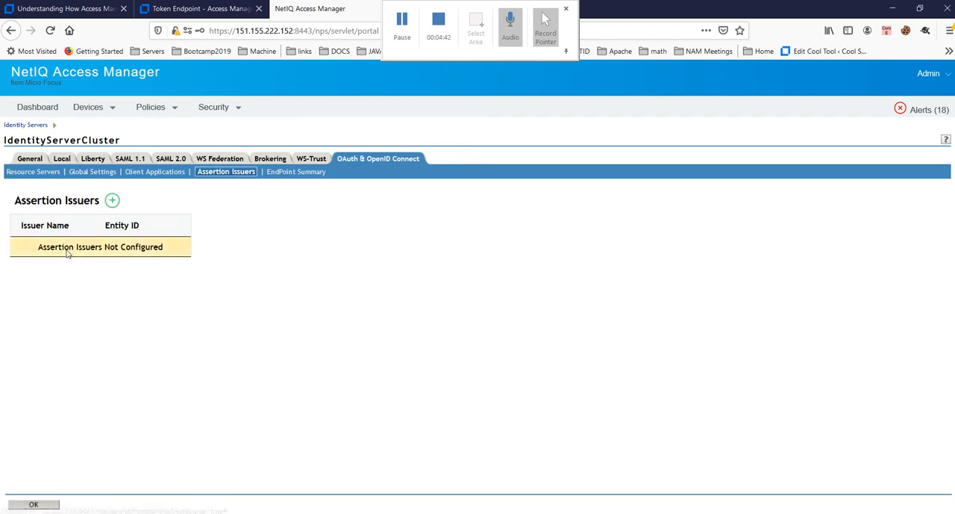
left_click(113, 202)
left_click(130, 219)
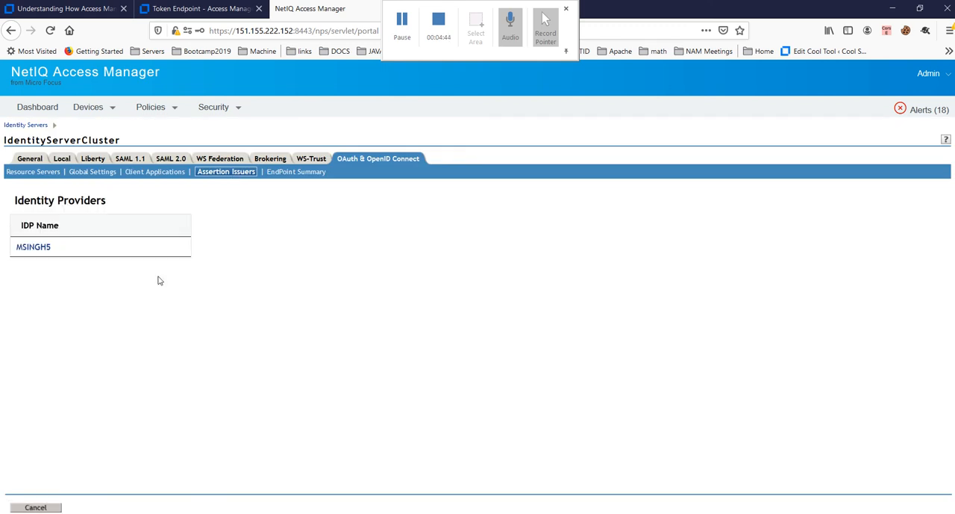
left_click(38, 253)
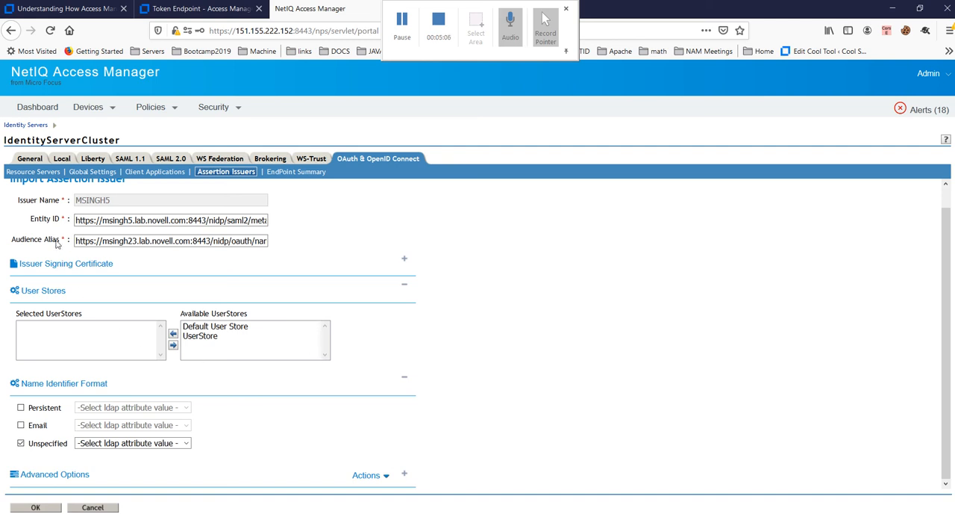
left_click(139, 247)
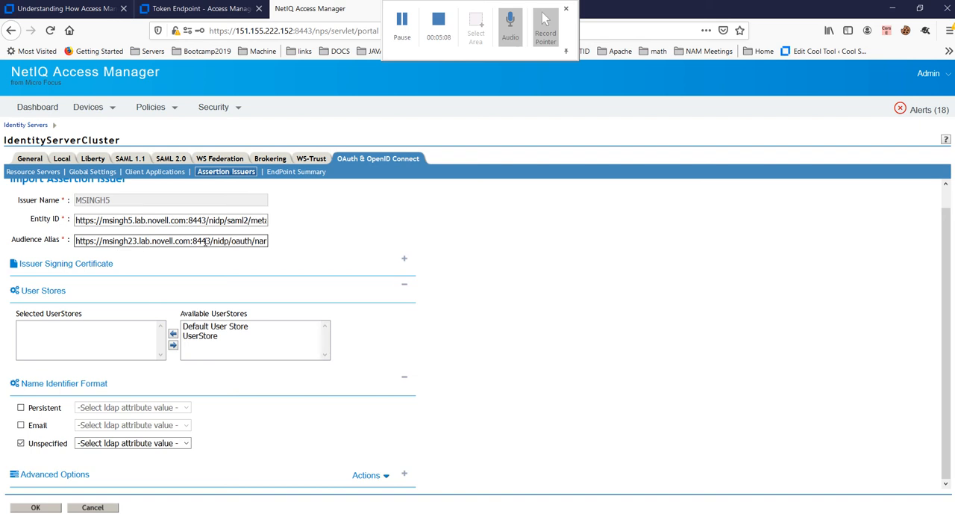
left_click_drag(232, 240, 269, 242)
key("ctrl+a")
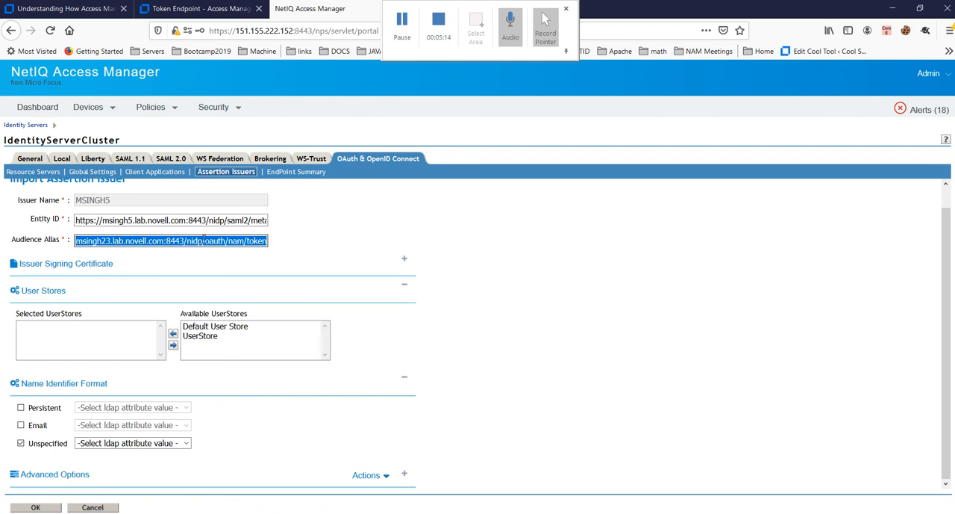
left_click(203, 240)
left_click_drag(204, 240, 277, 238)
type("sa")
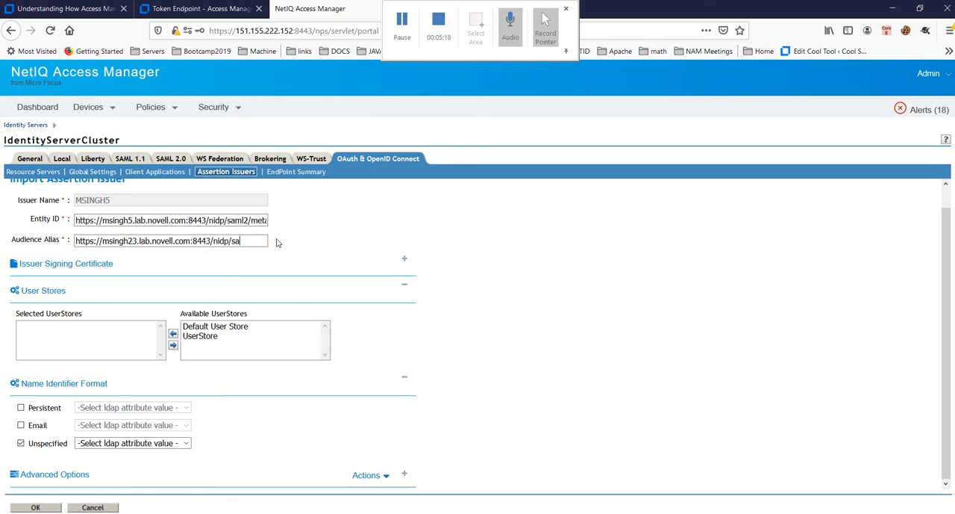
type("ml2/meta")
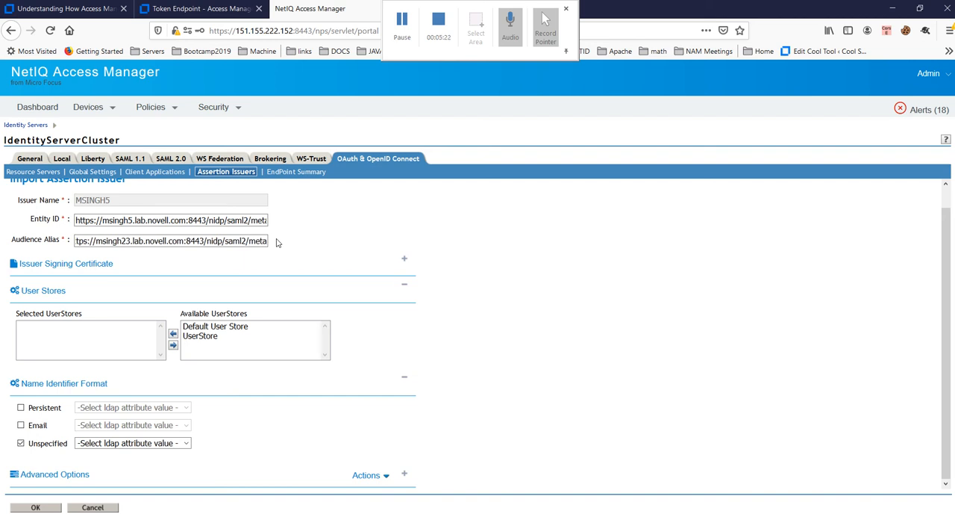
type("dat")
key("BackSpace")
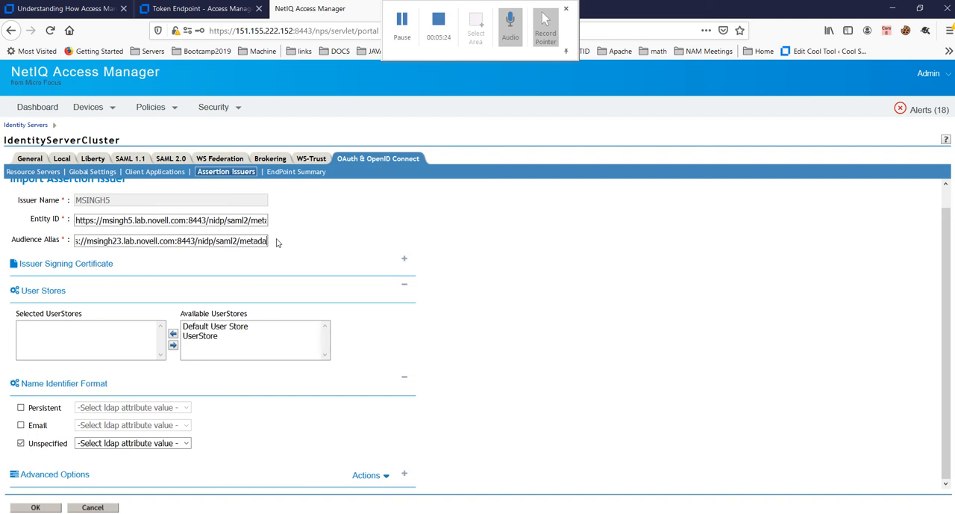
type("ta")
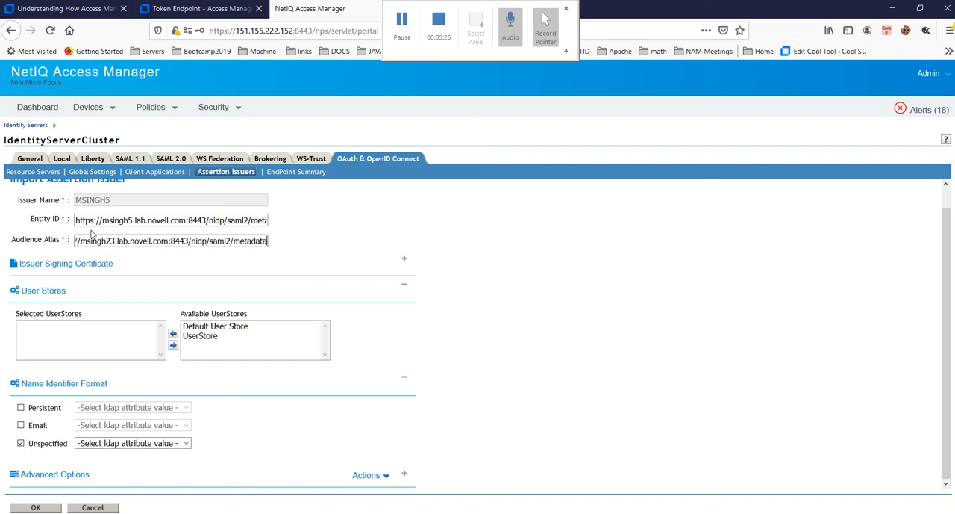
Step: Check the issuer's Entity ID against its Audience Alias and assign UserStore as the selected user store
left_click_drag(101, 221, 133, 221)
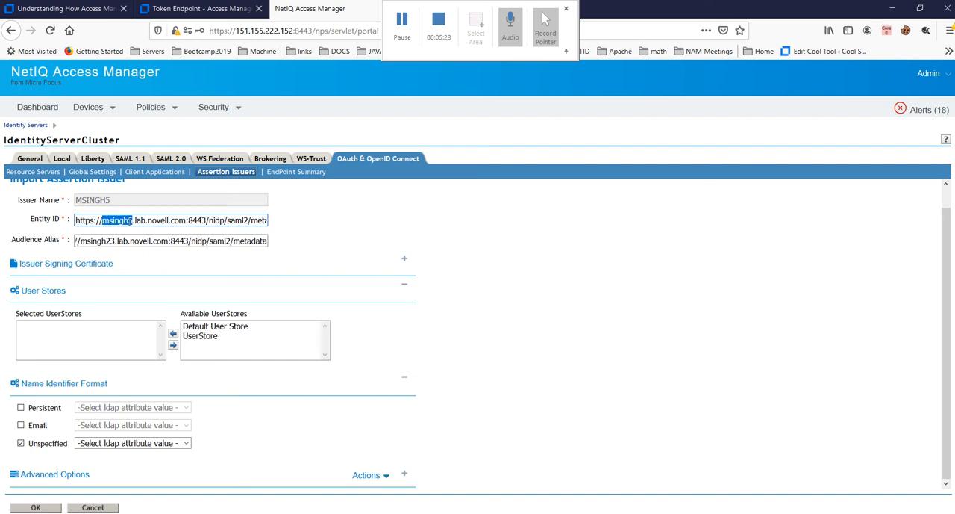
triple_click(151, 222)
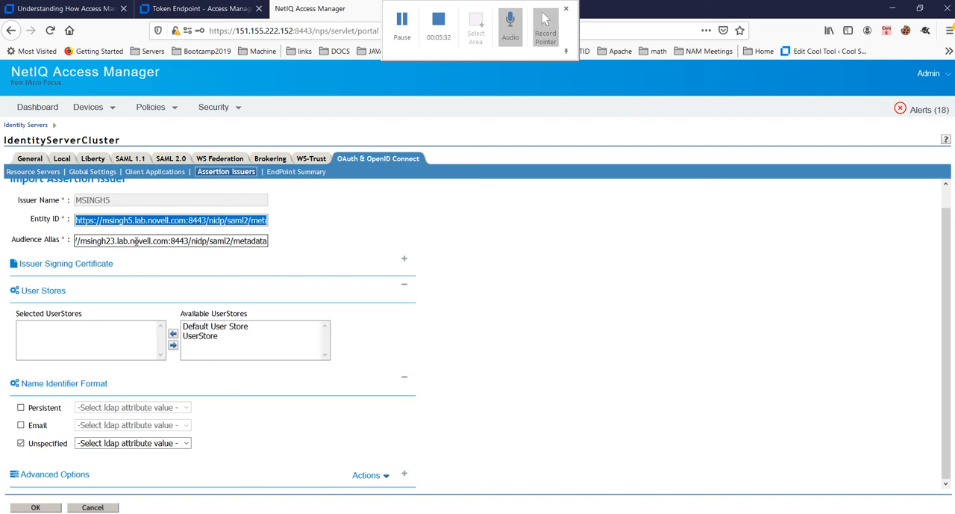
double_click(137, 241)
left_click_drag(111, 241, 300, 239)
triple_click(123, 241)
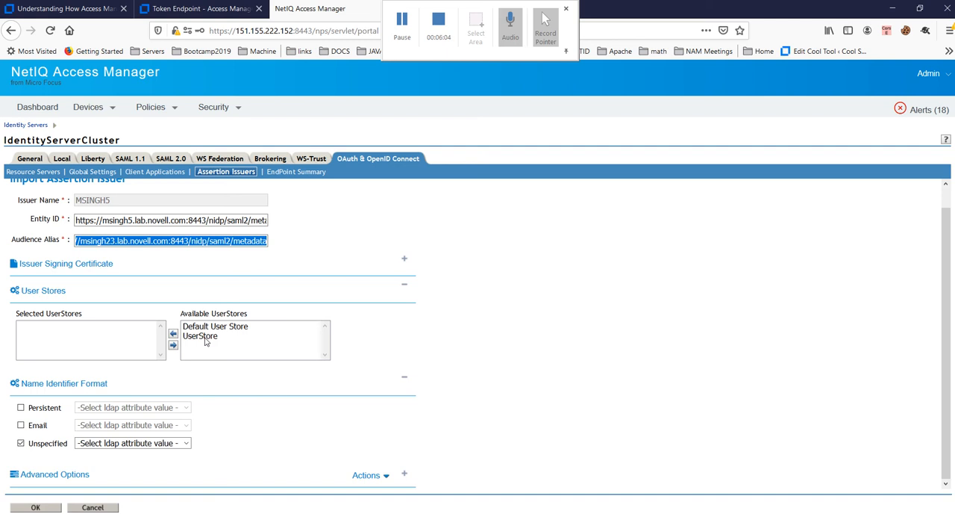
double_click(201, 336)
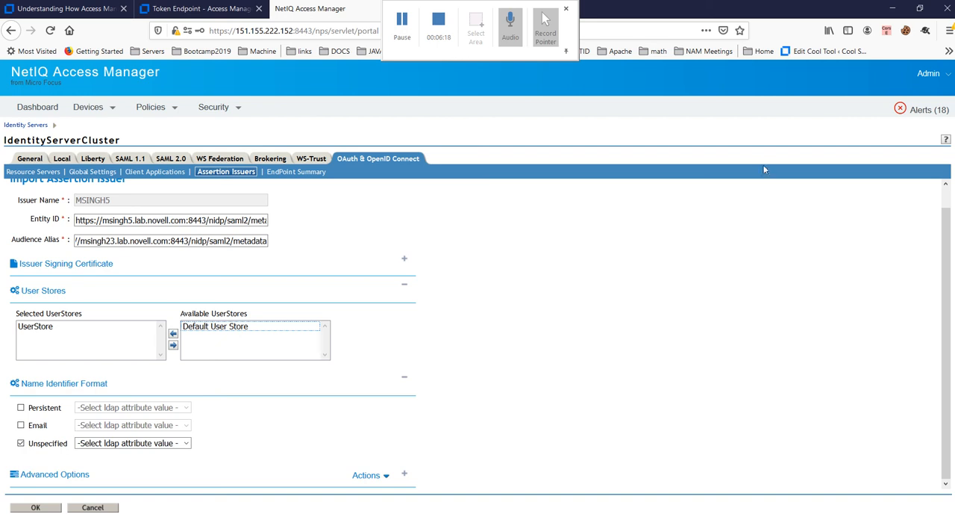
left_click_drag(723, 9, 717, 106)
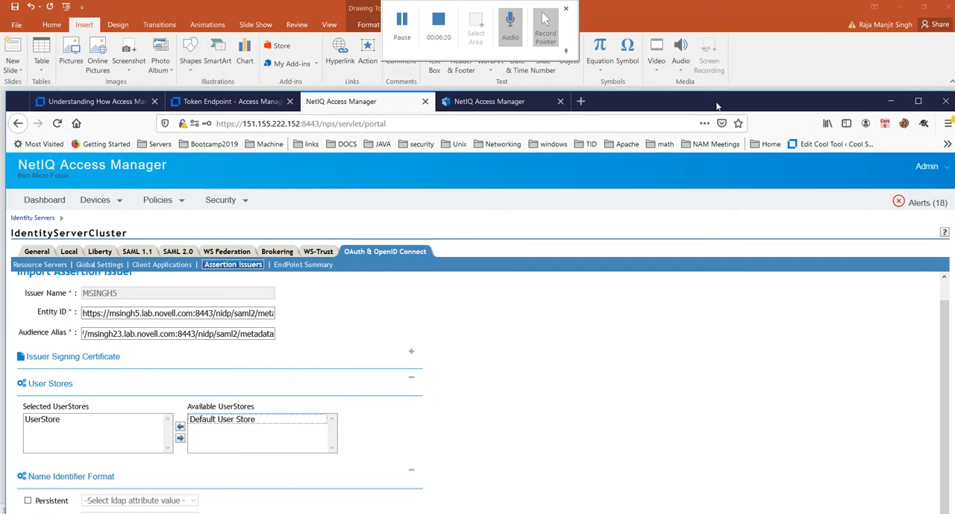
left_click(490, 102)
double_click(676, 98)
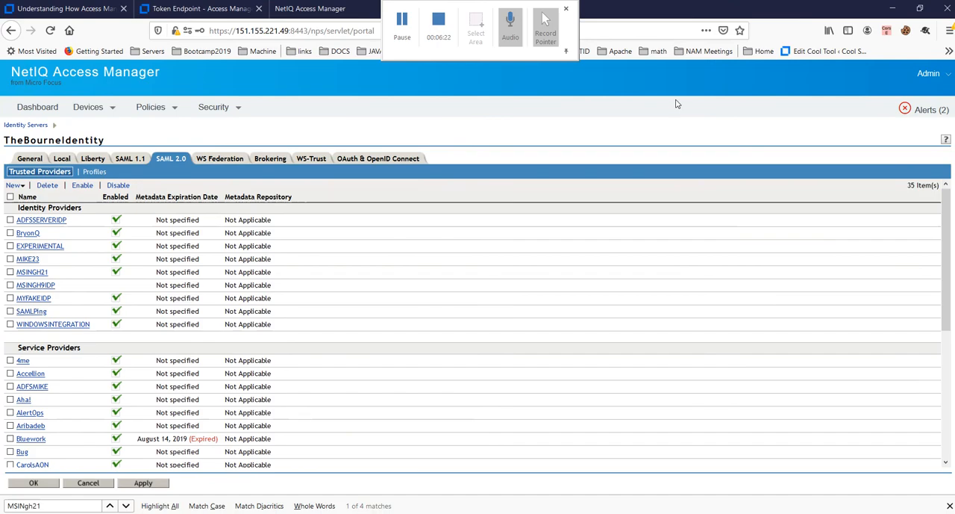
scroll(72, 423, "down", 5)
scroll(71, 423, "down", 2)
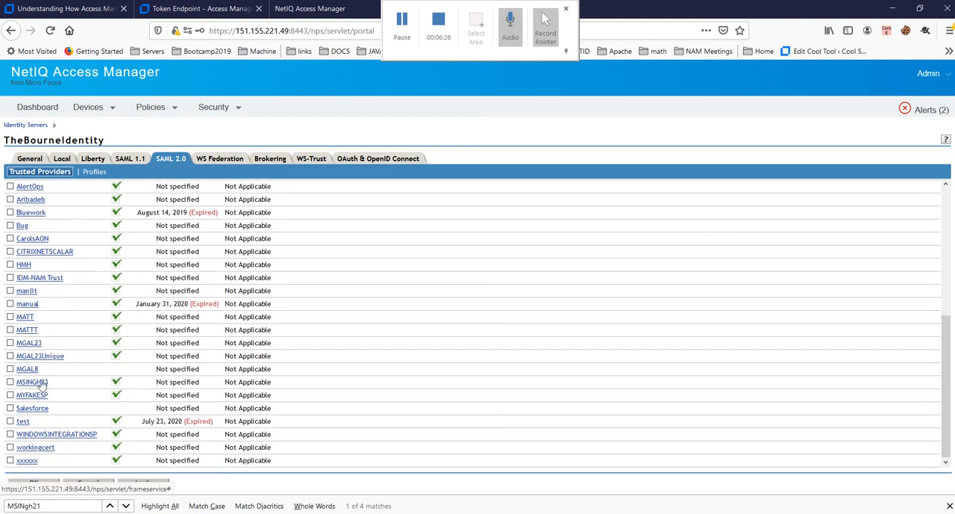
left_click(41, 383)
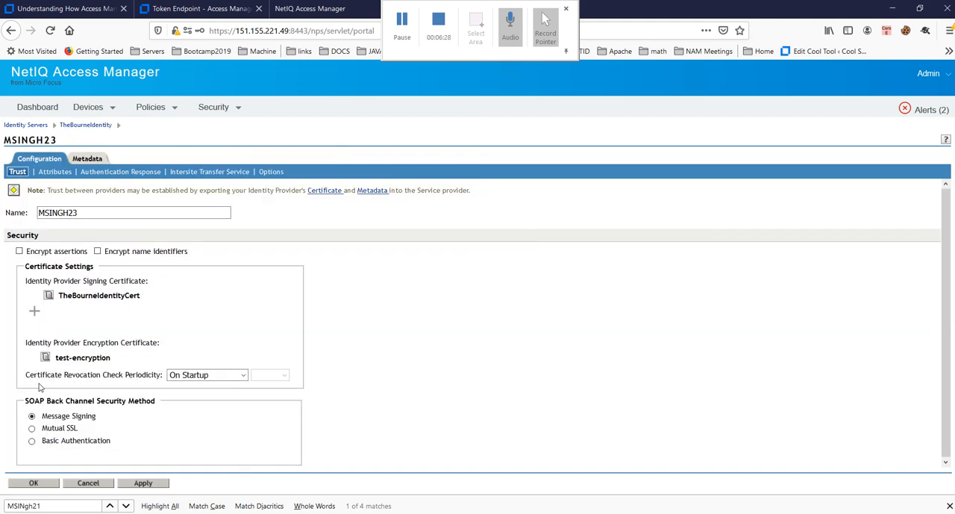
left_click(120, 173)
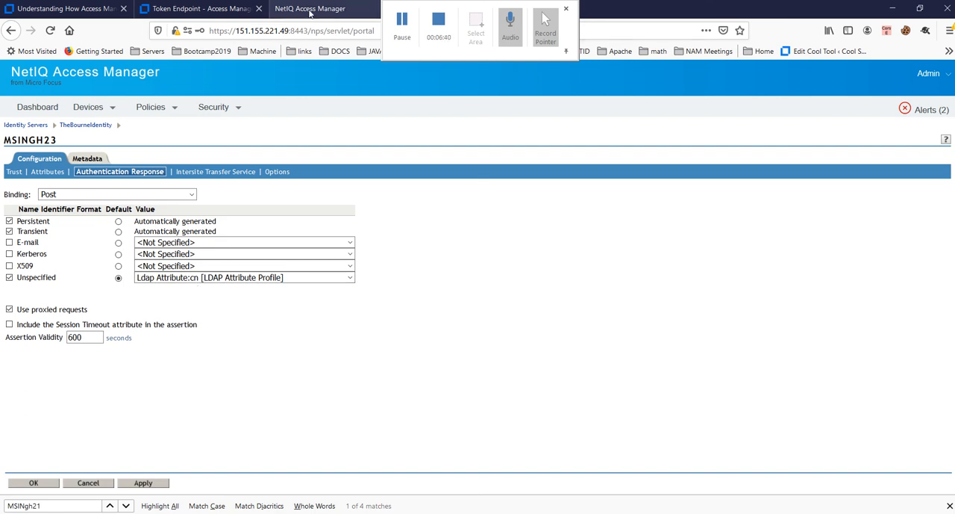
double_click(44, 280)
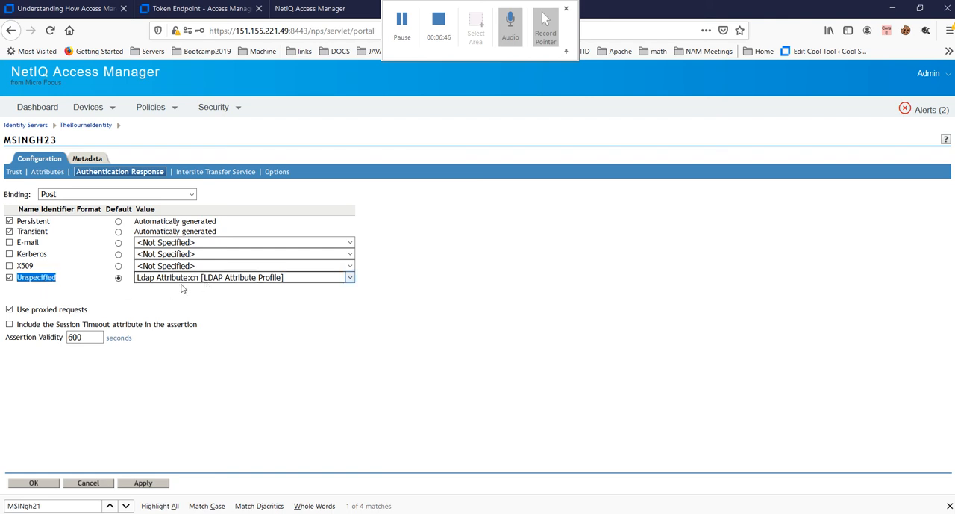
Step: Return to the IdentityServerCluster console, map the Unspecified name identifier format to the cn attribute and save the MSINGH5 assertion issuer
left_click(317, 10)
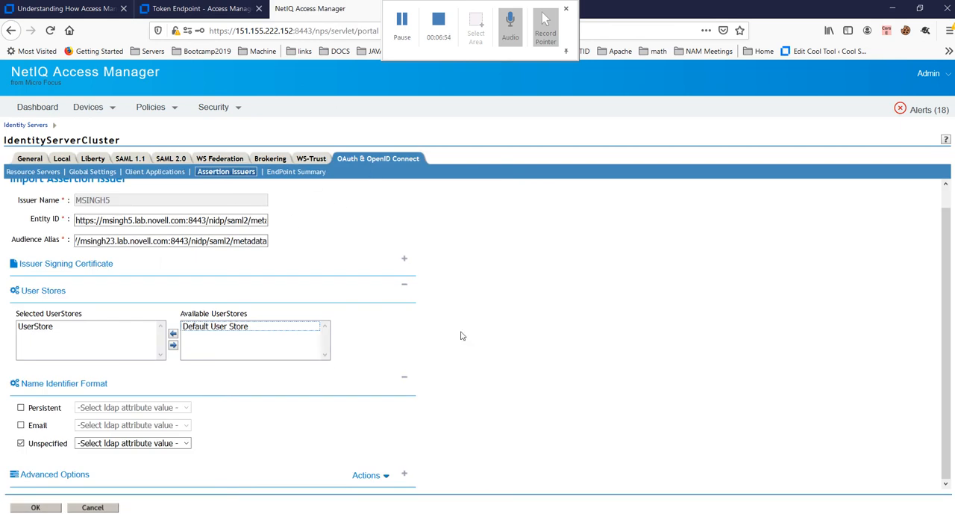
left_click(187, 443)
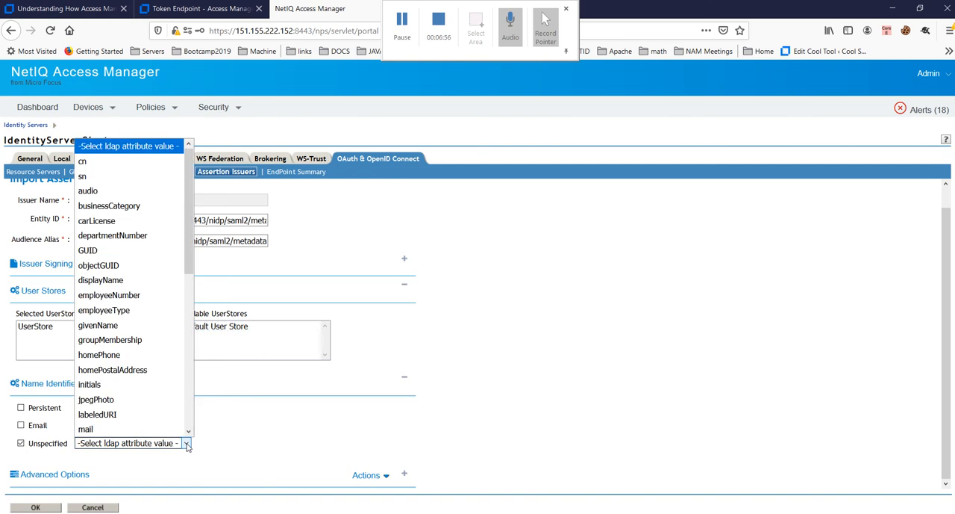
left_click(109, 166)
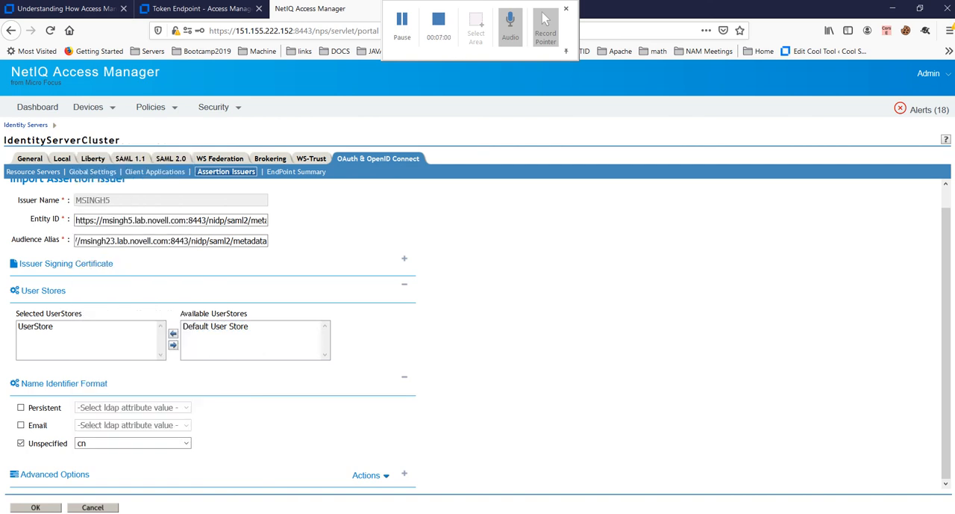
left_click(35, 507)
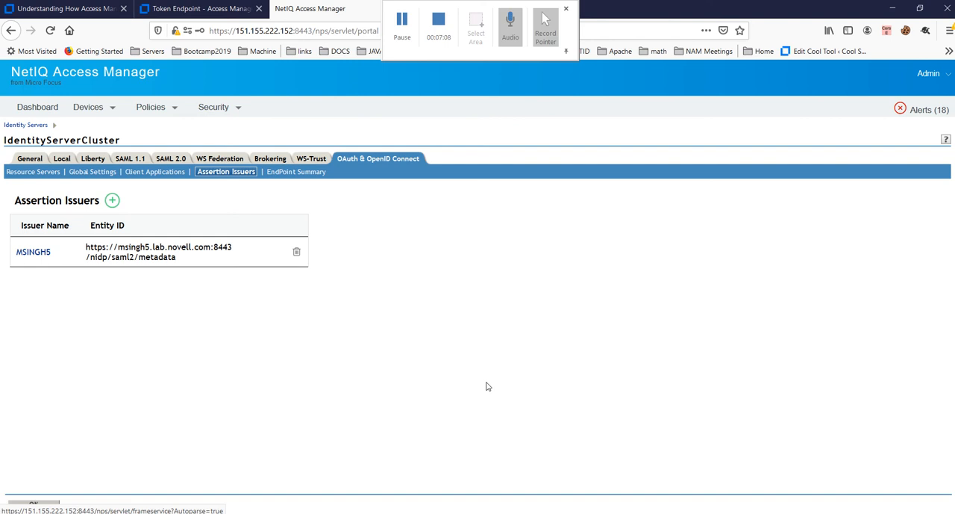
Step: Copy the complete decoded SAML response from Fiddler's TextWizard and paste it into the untitled Notepad document
left_click(744, 513)
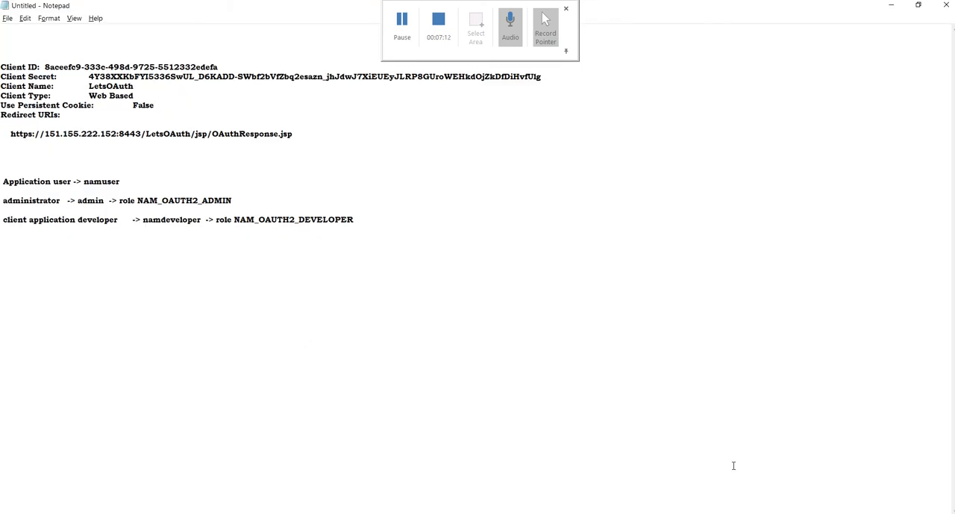
left_click(813, 513)
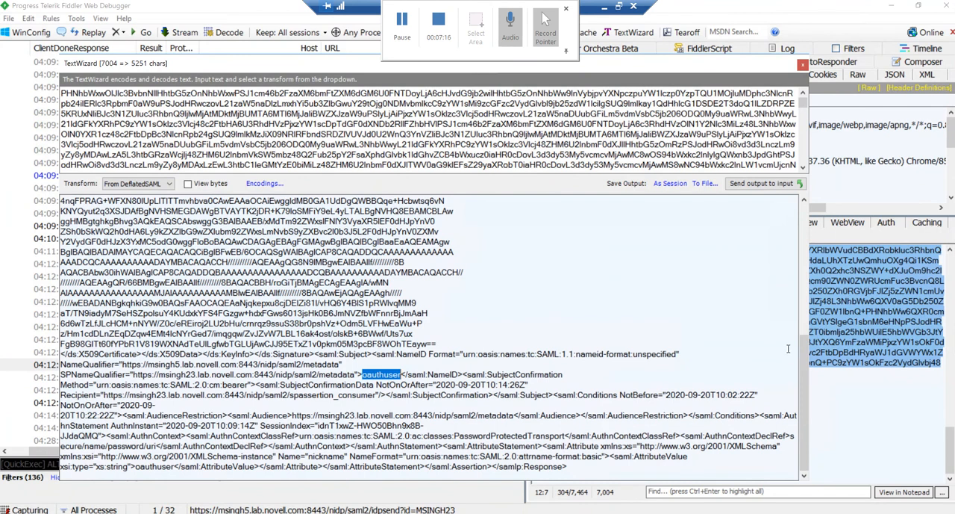
left_click_drag(803, 417, 783, 225)
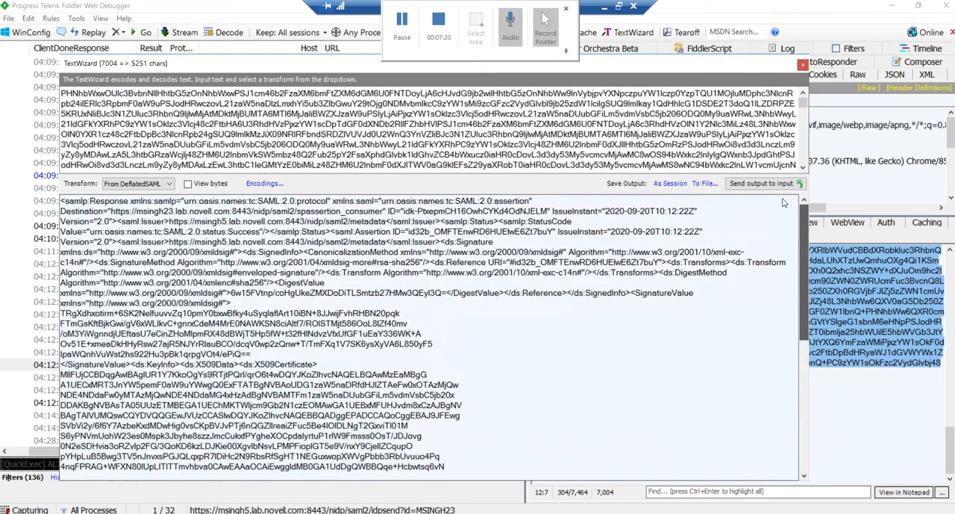
scroll(788, 308, "down", 9)
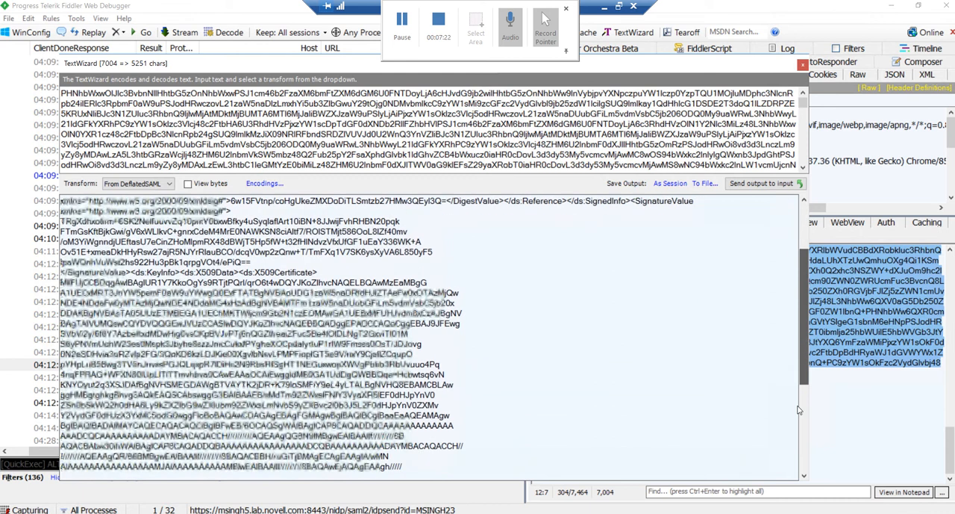
key("ctrl+a")
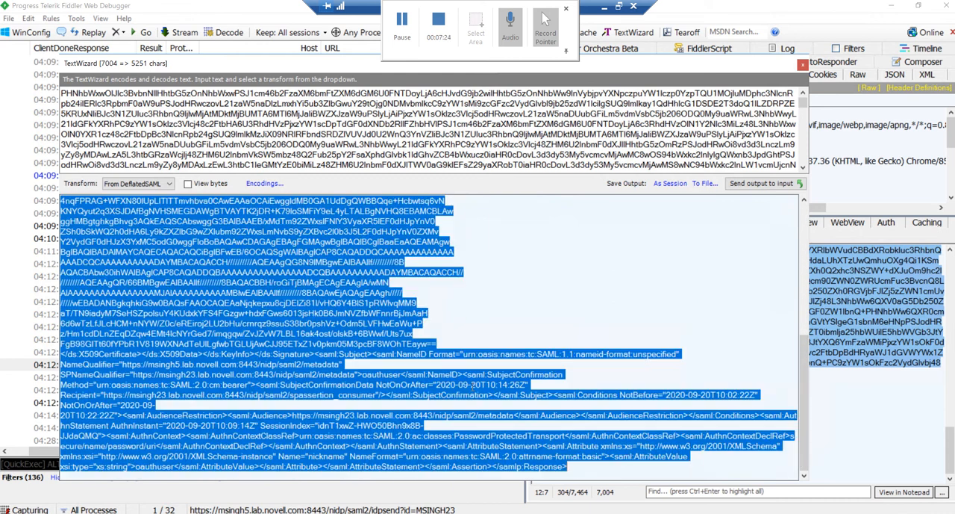
left_click(606, 7)
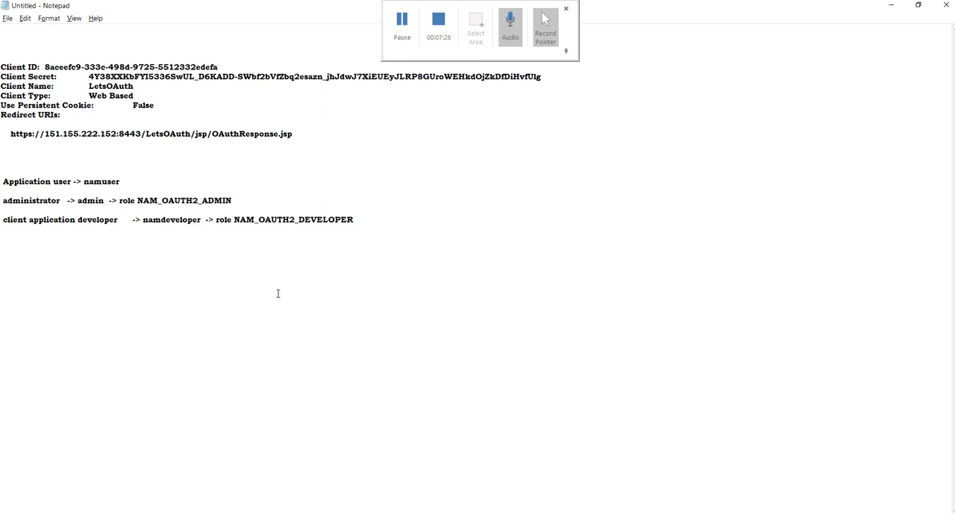
key("ctrl+v")
Step: Search the SAML response upward for "audience" and highlight the URL inside the Audience element
key("ctrl+f")
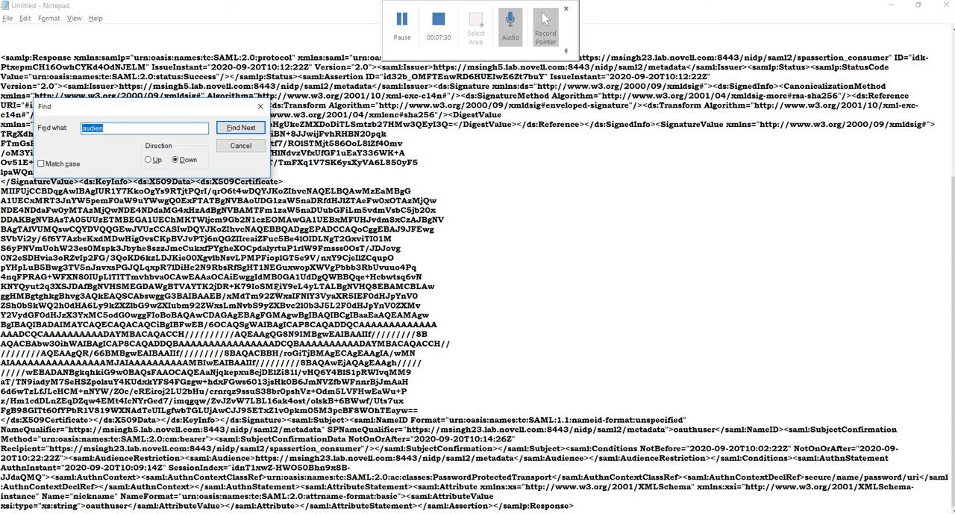
type("audien")
left_click(149, 159)
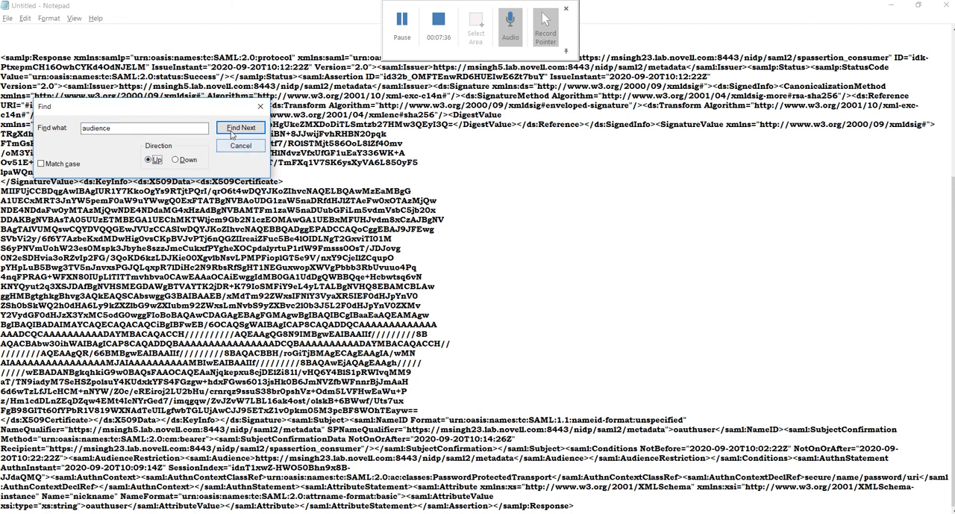
left_click(231, 135)
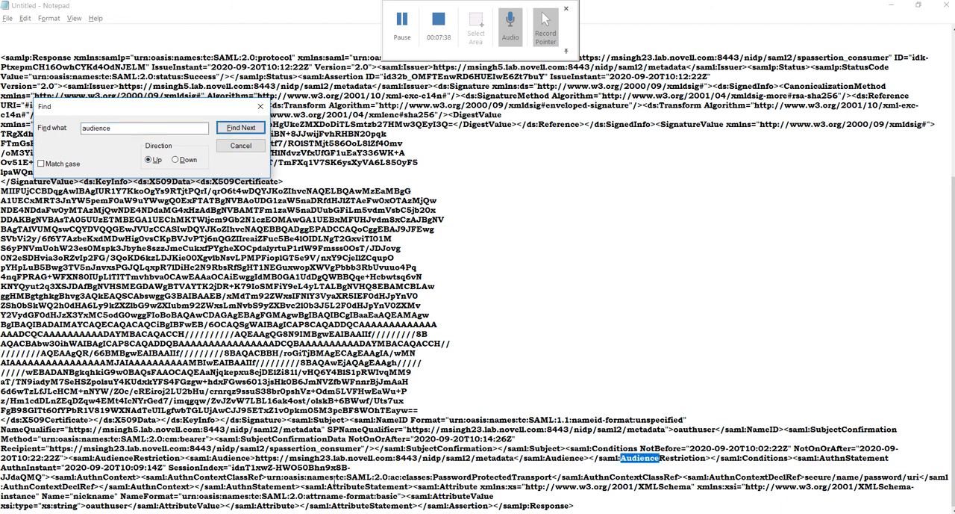
left_click_drag(257, 457, 514, 463)
mouse_move(400, 512)
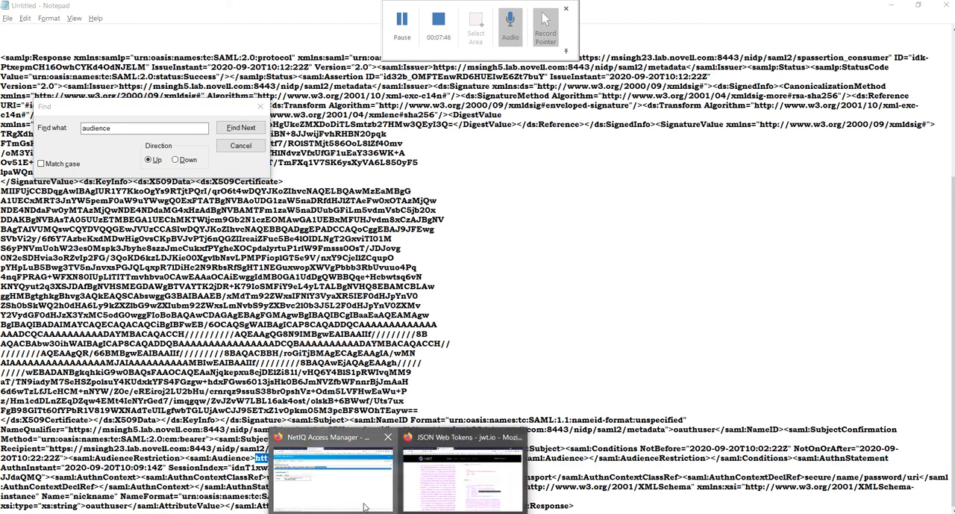
left_click(335, 476)
left_click(33, 251)
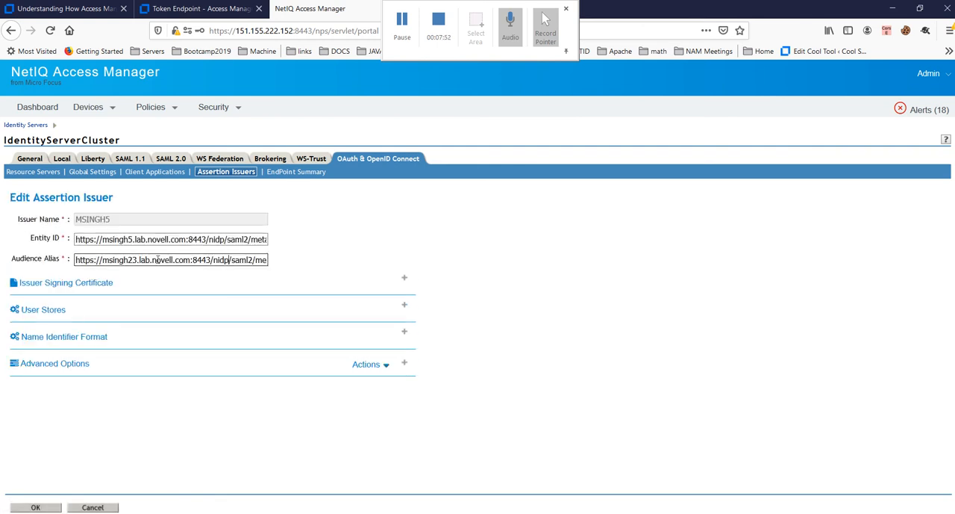
key("End")
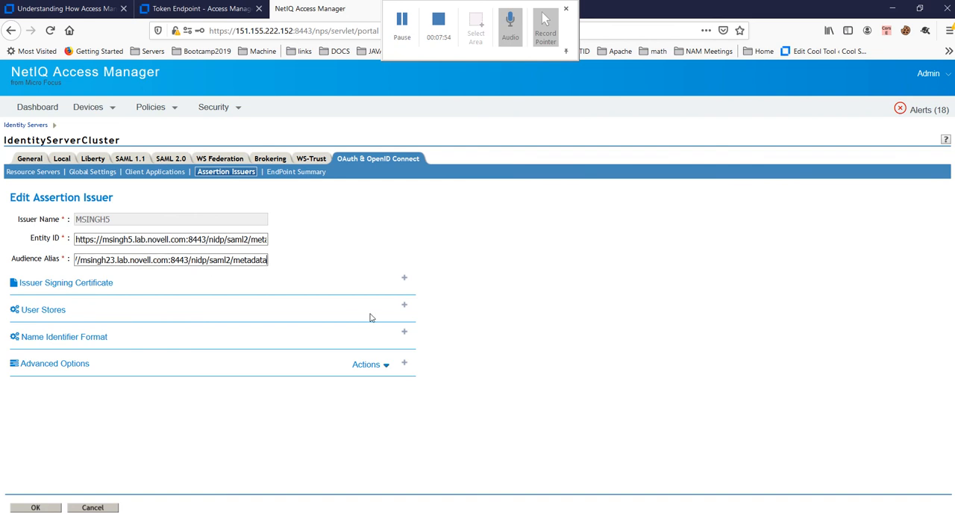
Step: Return to the SAML response in Notepad and highlight the Subject's NameID format declaration
key("alt+Tab")
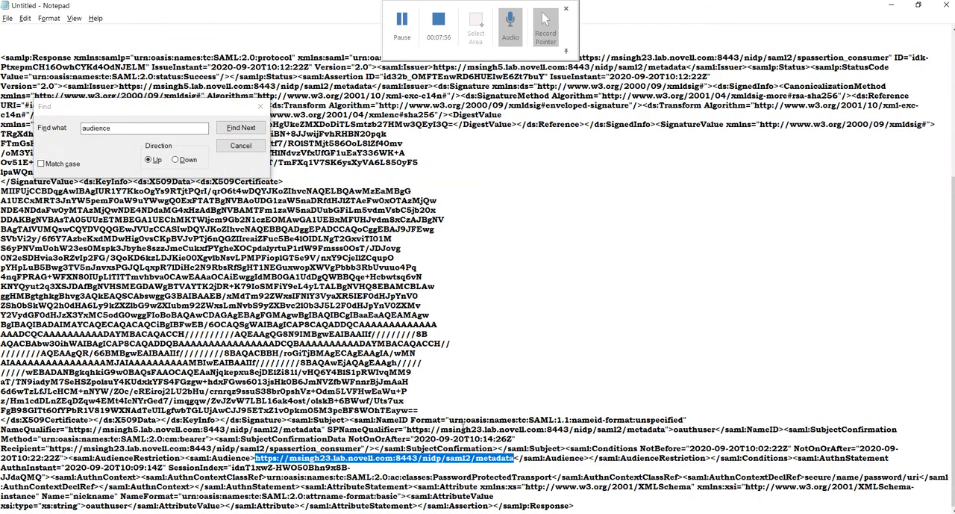
left_click(592, 452)
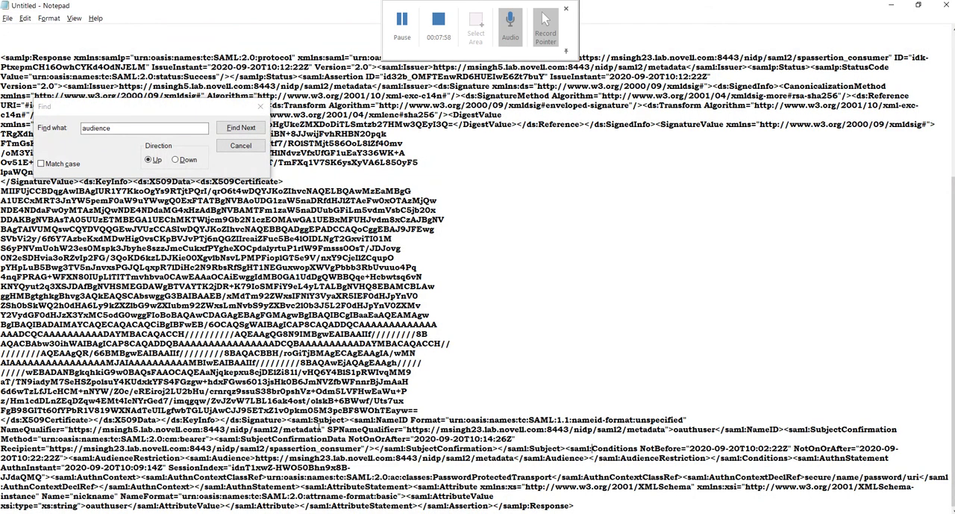
mouse_move(287, 420)
left_mouse_down()
mouse_move(388, 410)
mouse_move(628, 430)
mouse_move(705, 422)
left_mouse_up()
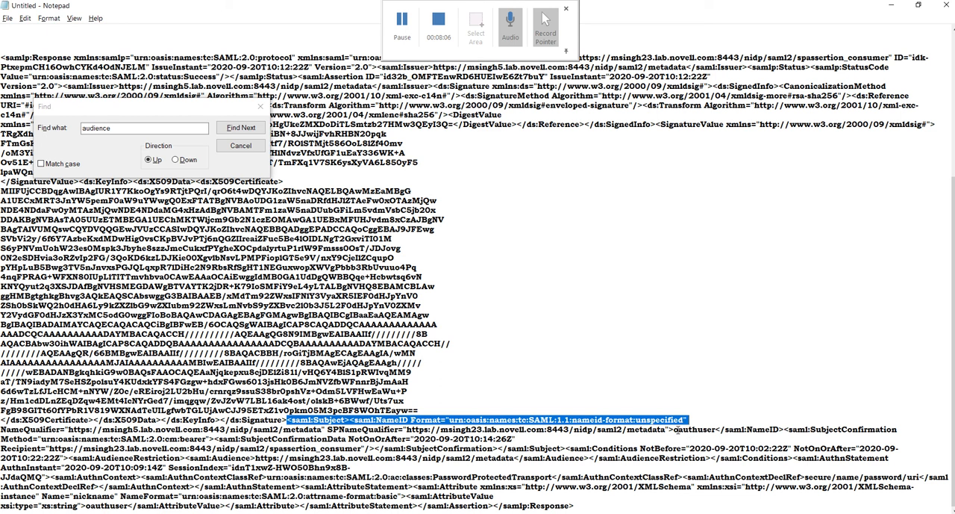
Step: Highlight the NameID value in the SAML response, and compare it with the MSINGH5 issuer's Name Identifier Format settings in Access Manager
left_click_drag(674, 430, 716, 429)
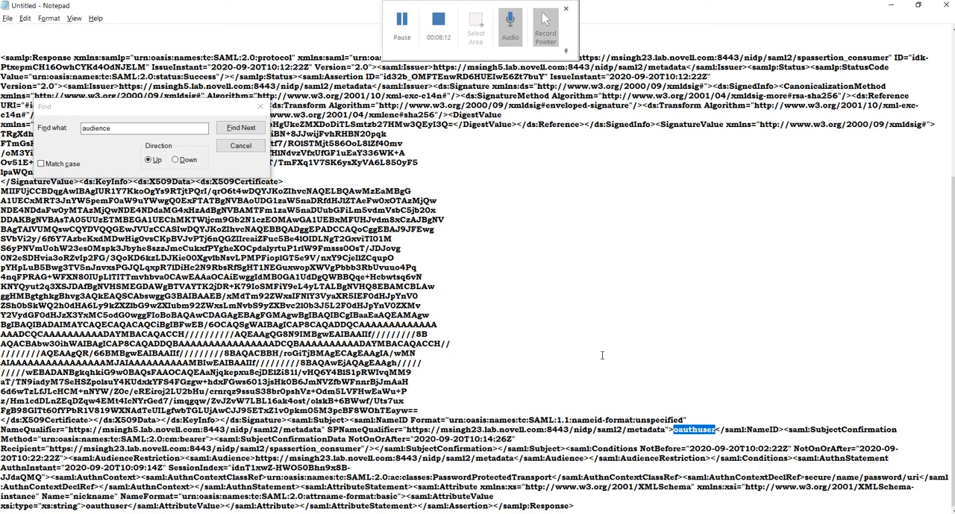
key("alt+Tab")
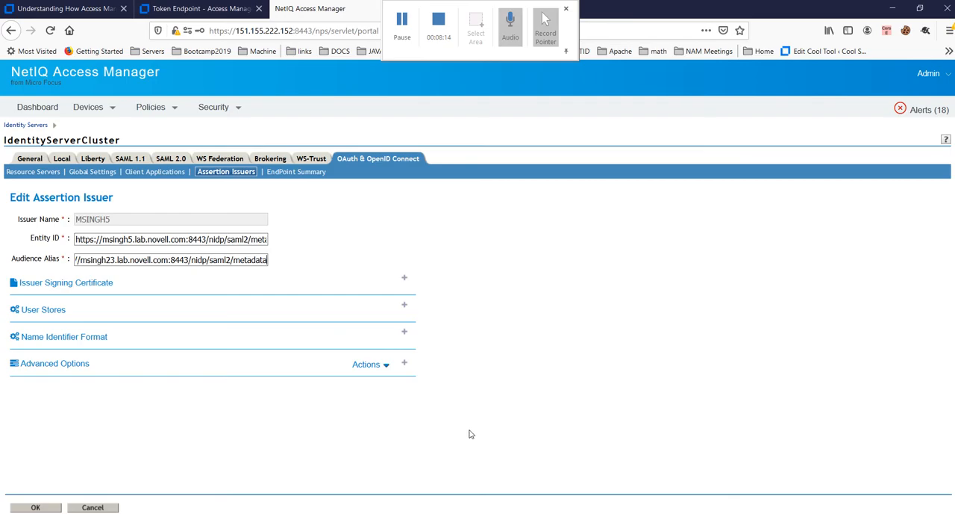
left_click(404, 335)
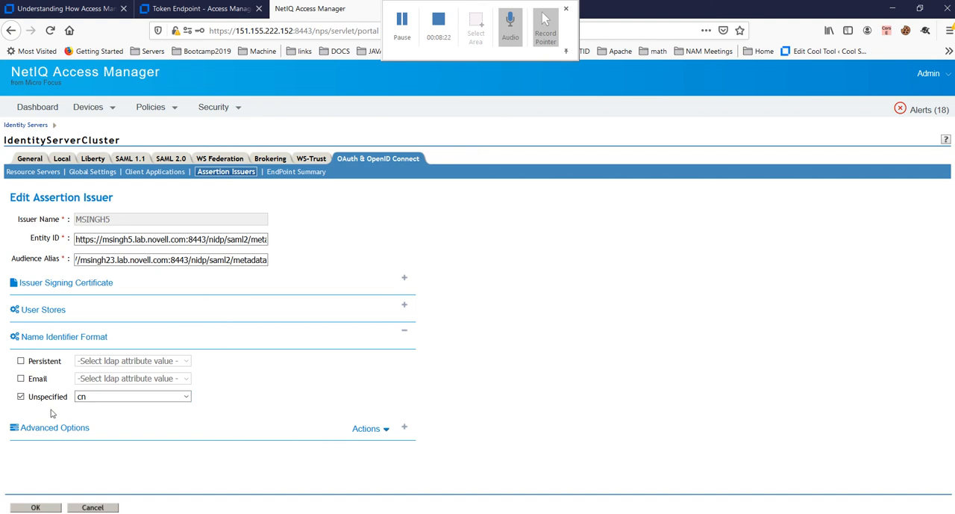
Step: Switch back to Notepad and highlight the text around the NameID value in the SAML response
key("alt+Tab")
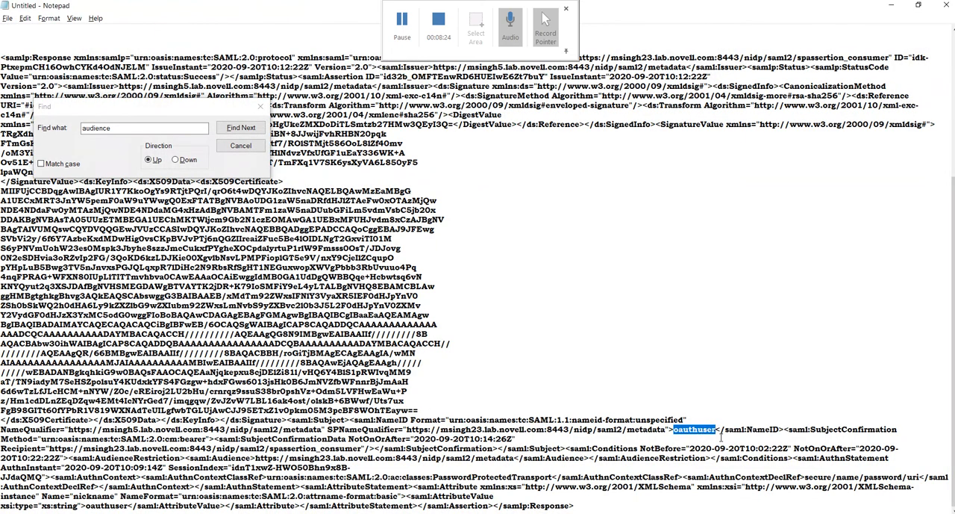
left_click(699, 429)
double_click(699, 429)
double_click(698, 429)
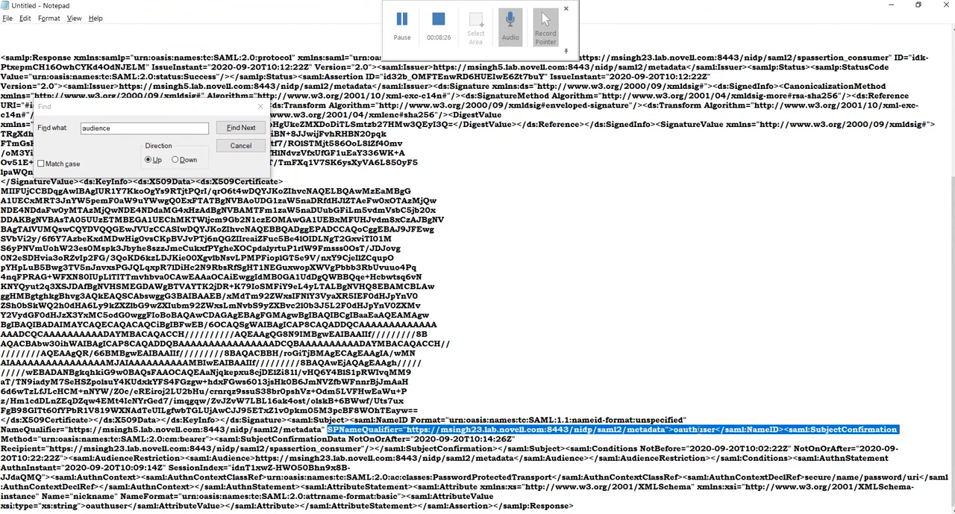
left_click(699, 430)
Step: Check the MSINGH5 issuer's User Stores in Access Manager against the NameID user in the Notepad SAML response
key("alt+Tab")
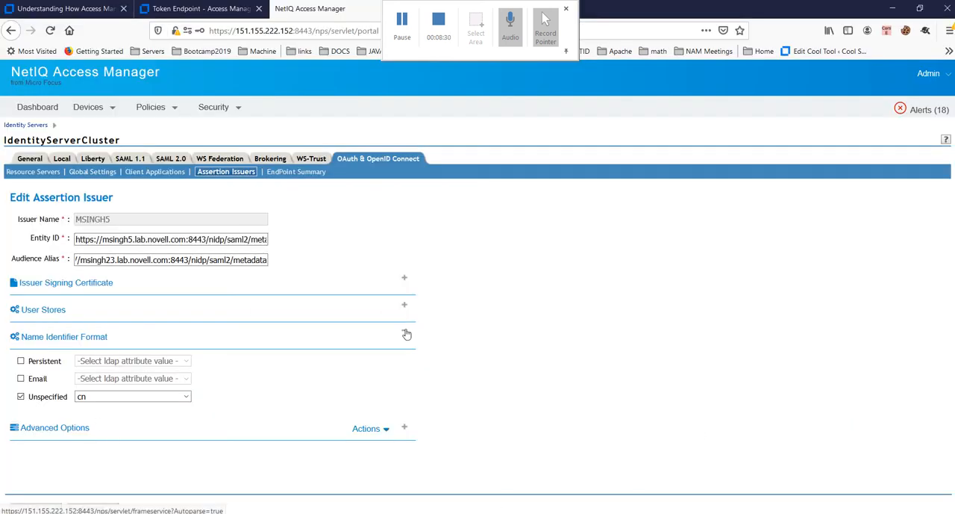
left_click(404, 304)
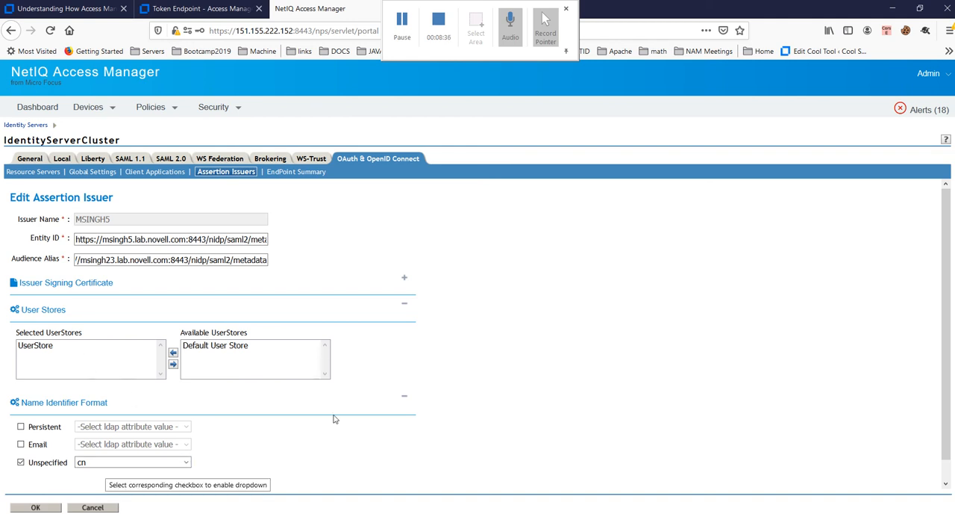
key("alt+Tab")
double_click(690, 430)
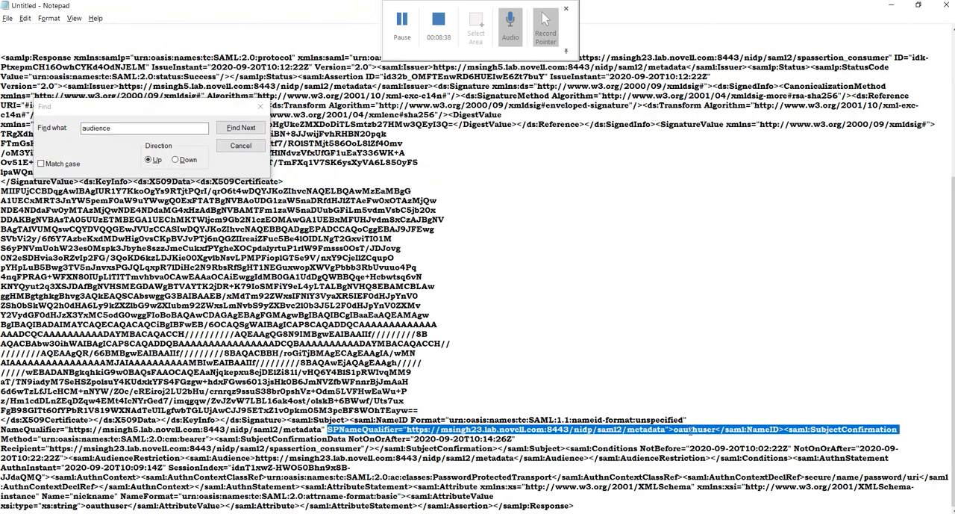
Step: Return to Access Manager and view the LDAP attributes offered for the Unspecified name identifier format, leaving cn selected
key("alt+Tab")
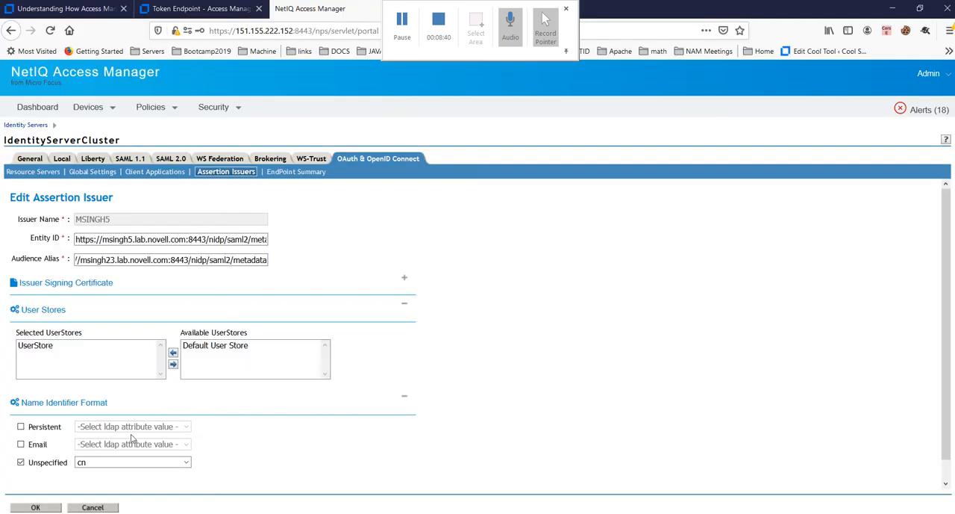
left_click(186, 463)
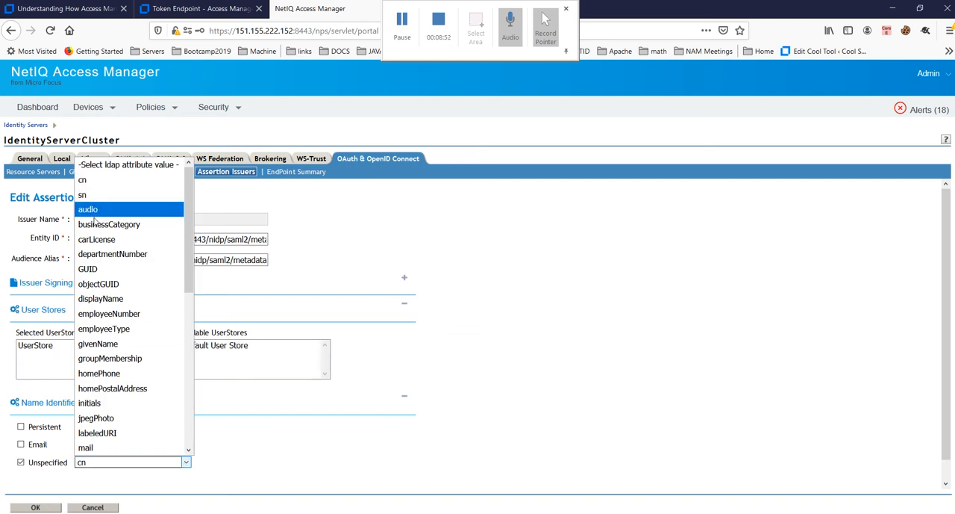
left_click(580, 377)
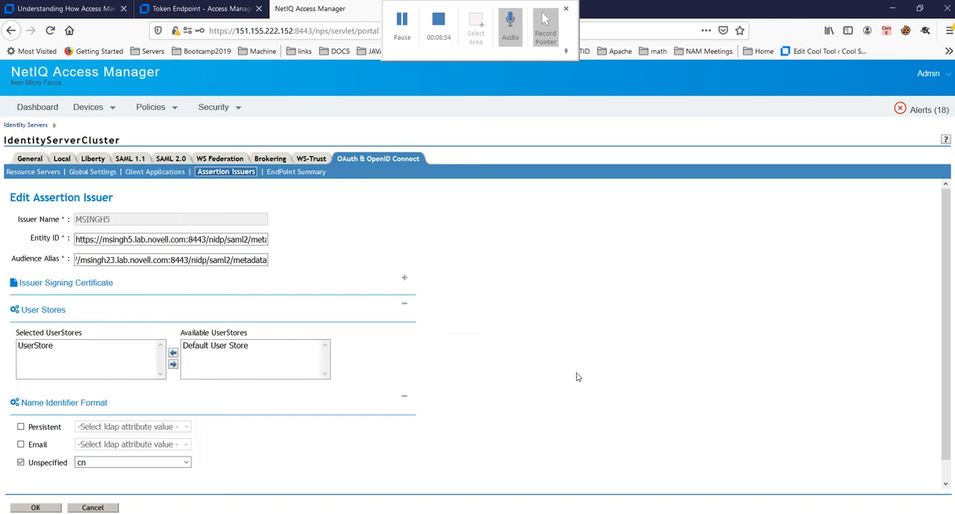
Step: Save the MSINGH5 assertion issuer and accept the IdentityServerCluster configuration
scroll(678, 474, "down", 1)
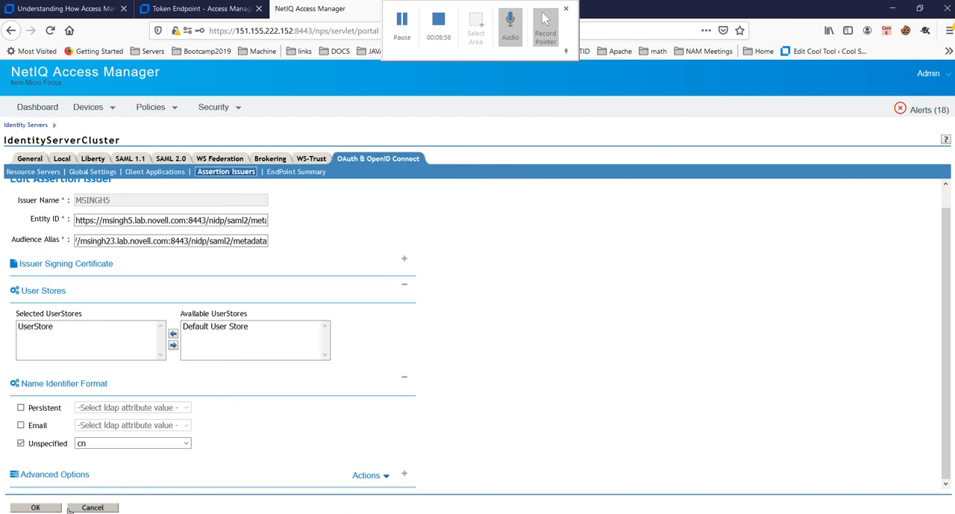
left_click(35, 507)
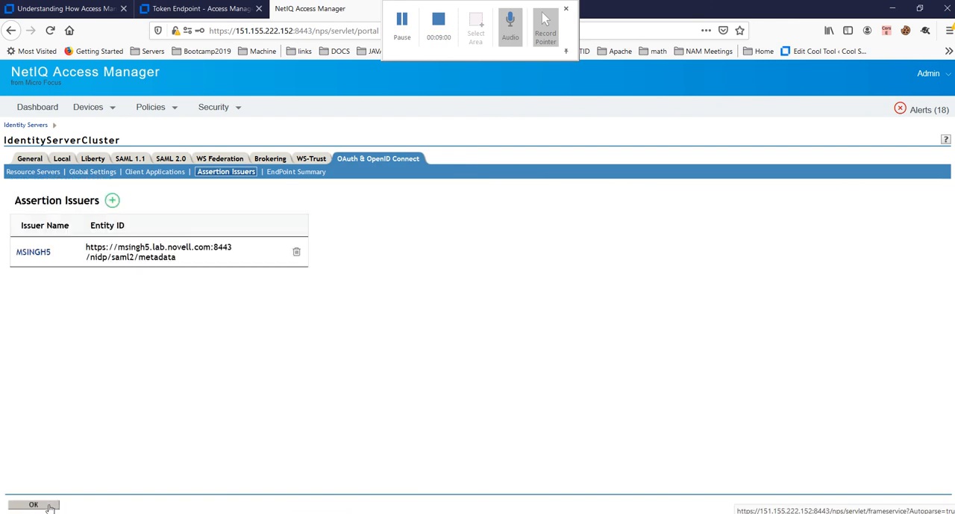
left_click(50, 506)
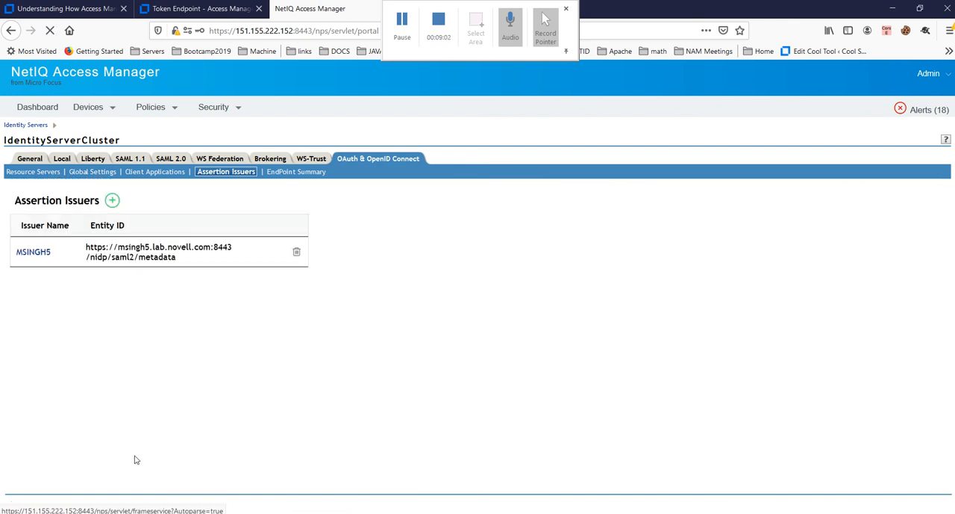
Step: Update all servers in IdentityServerCluster with the All Configuration option and refresh the server status
left_click(94, 249)
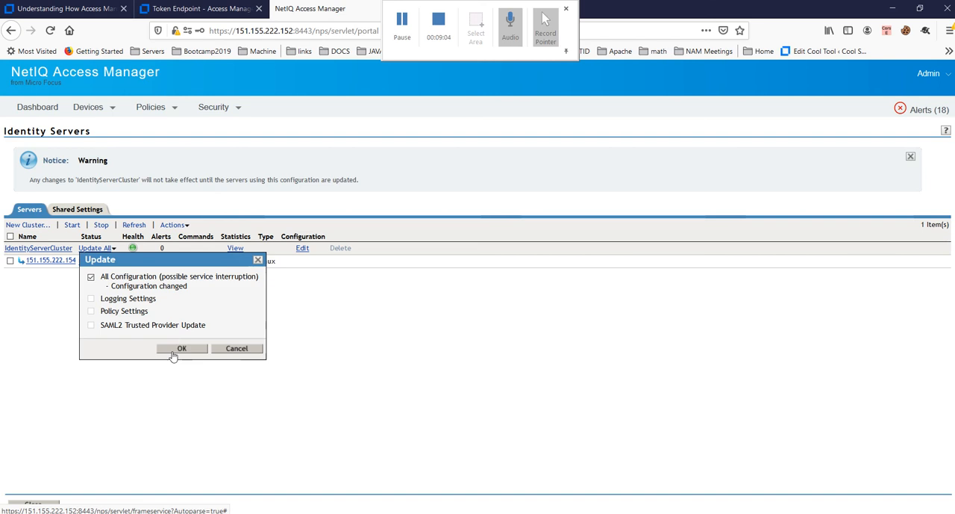
left_click(175, 350)
left_click(132, 225)
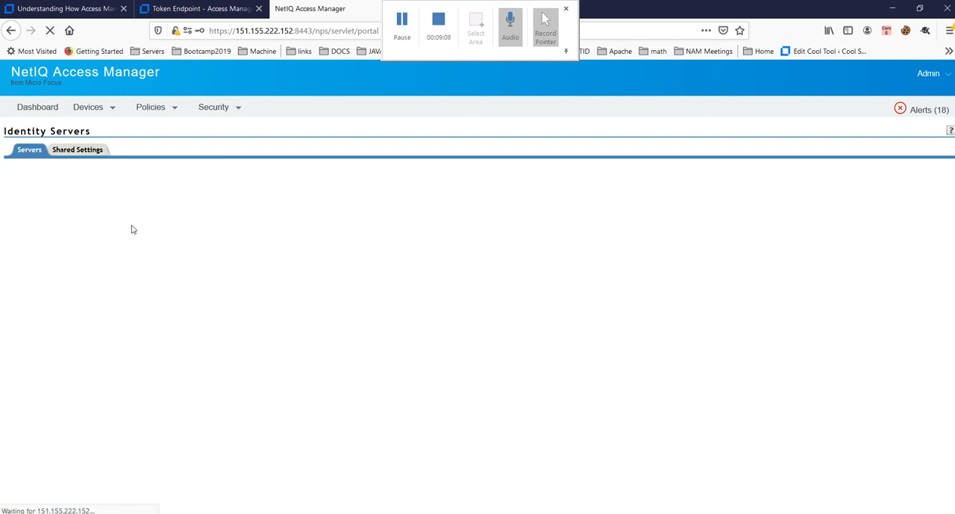
left_click(145, 167)
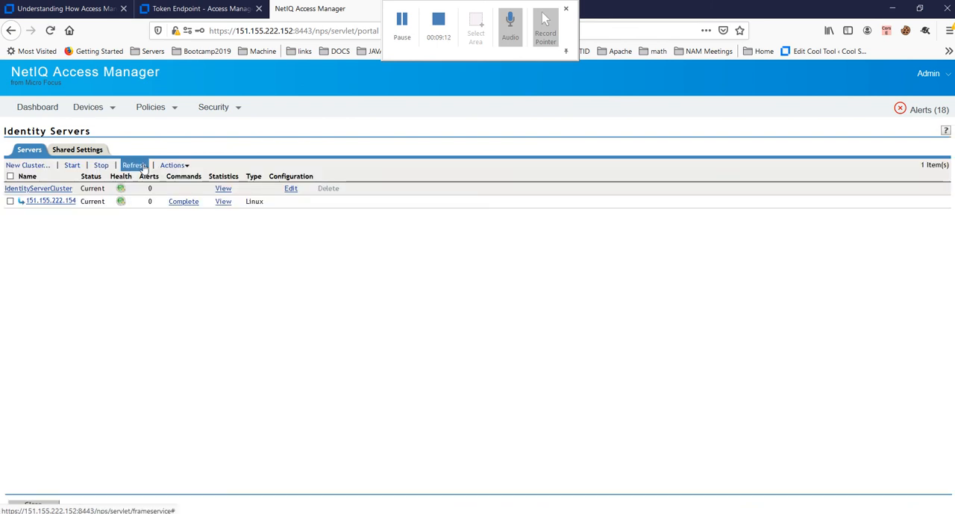
Step: View the LetsOAuth client application's configuration in IdentityServerCluster's OAuth settings, including its client secret and required grants
left_click(291, 191)
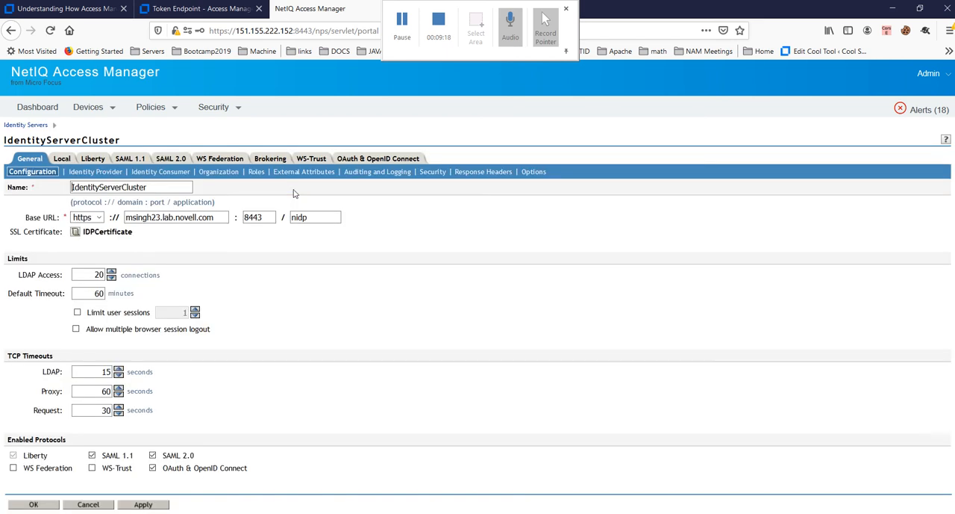
left_click(386, 159)
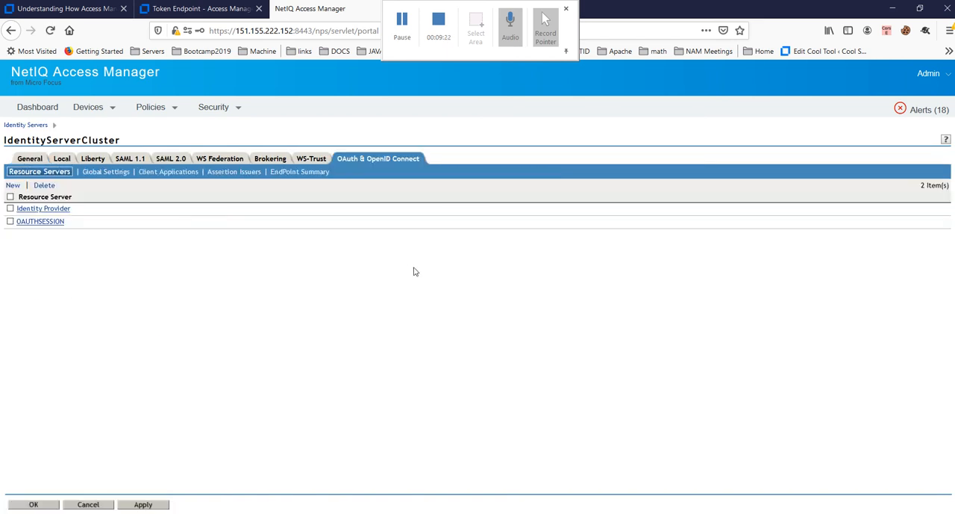
left_click(179, 176)
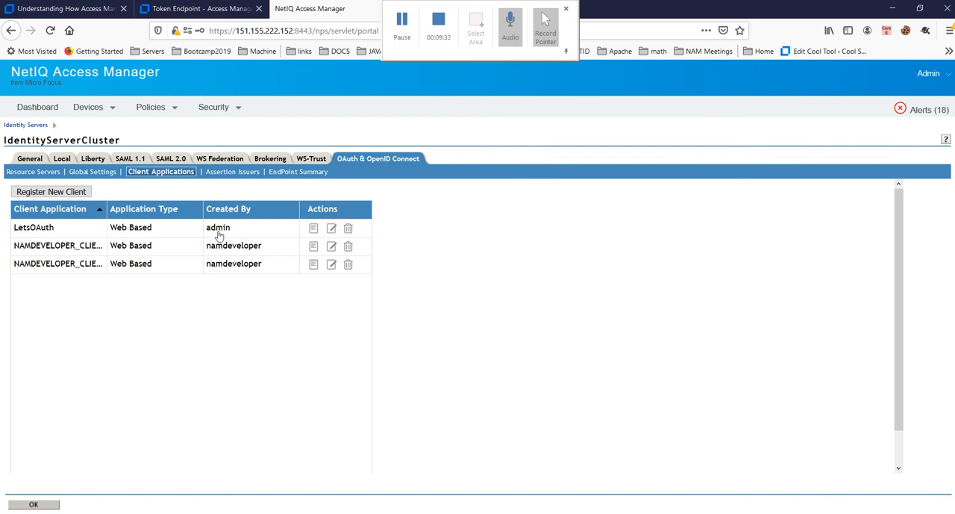
left_click(316, 234)
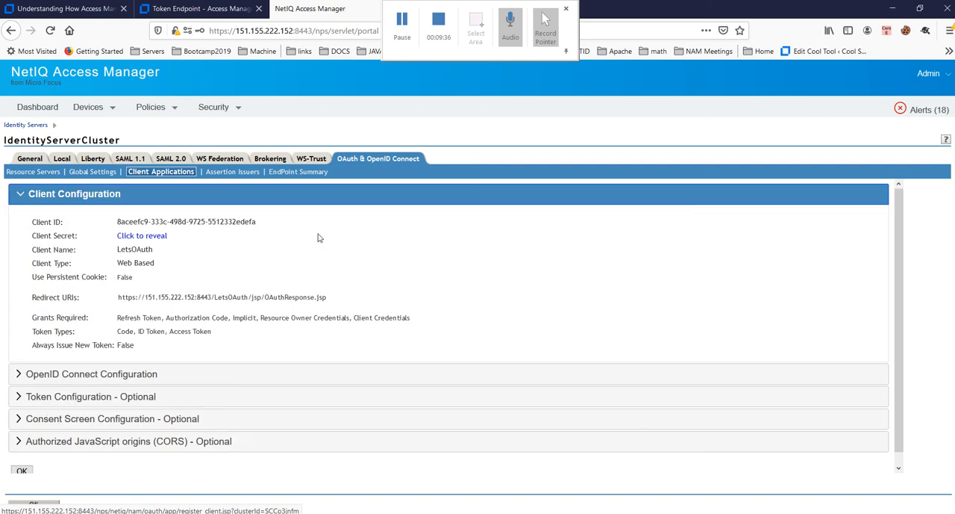
left_click(158, 238)
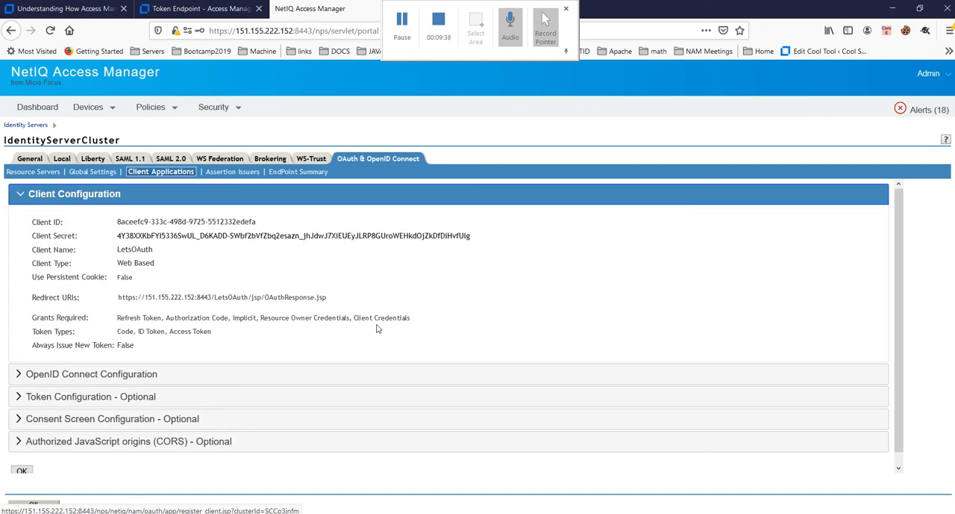
left_click_drag(115, 318, 408, 318)
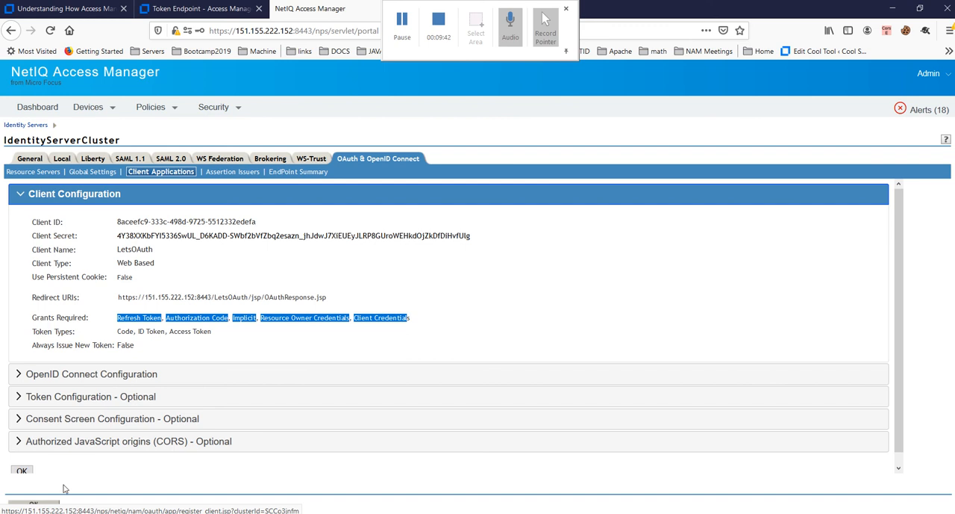
left_click(21, 471)
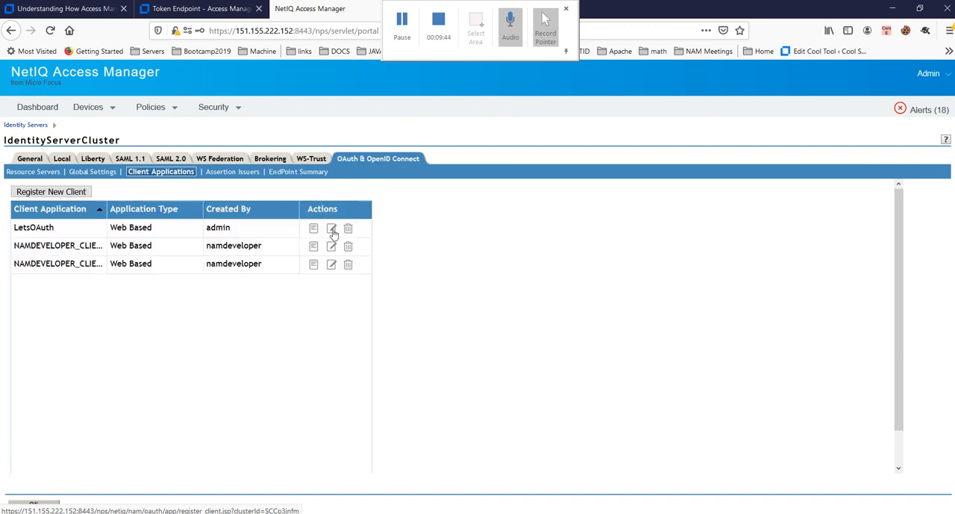
Step: Enable the SAML 2.0 Assertion grant for the LetsOAuth client application and save the modified client
left_click(331, 229)
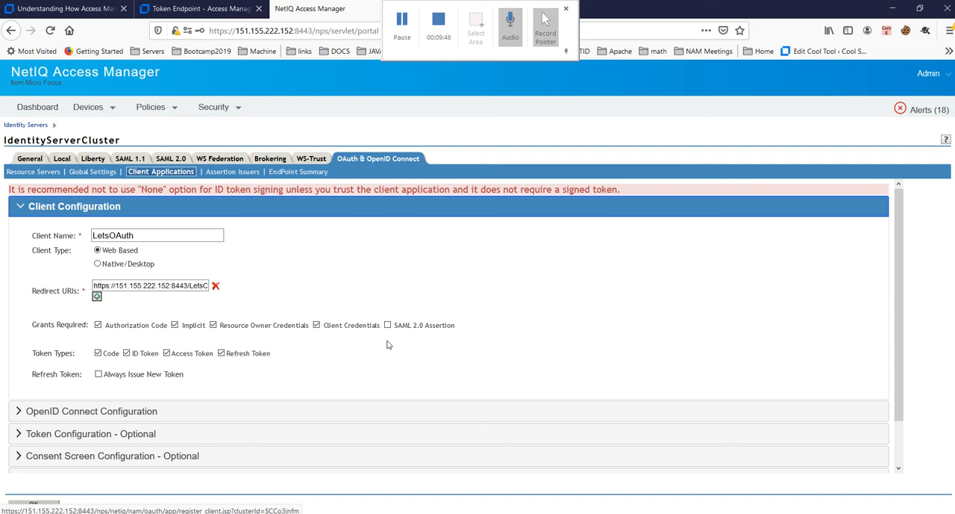
left_click_drag(32, 329, 82, 328)
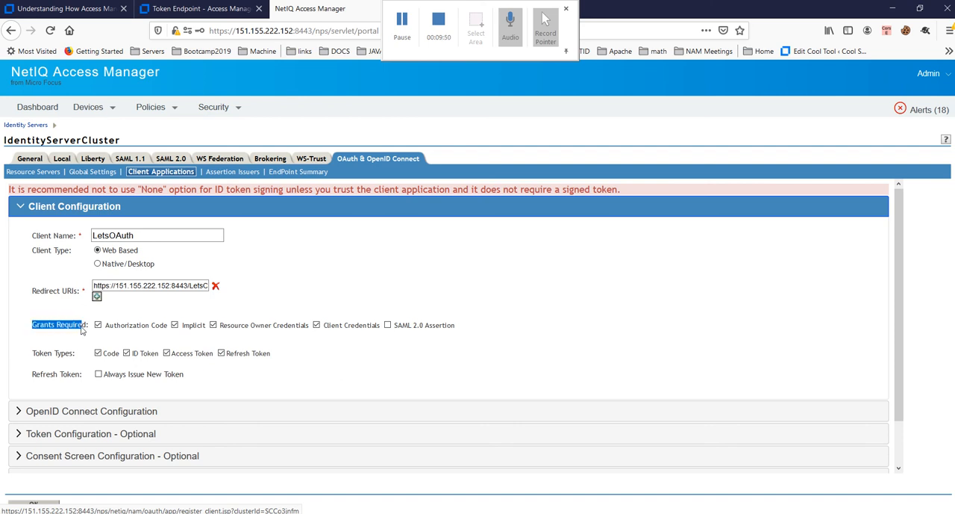
left_click(387, 325)
scroll(472, 348, "down", 2)
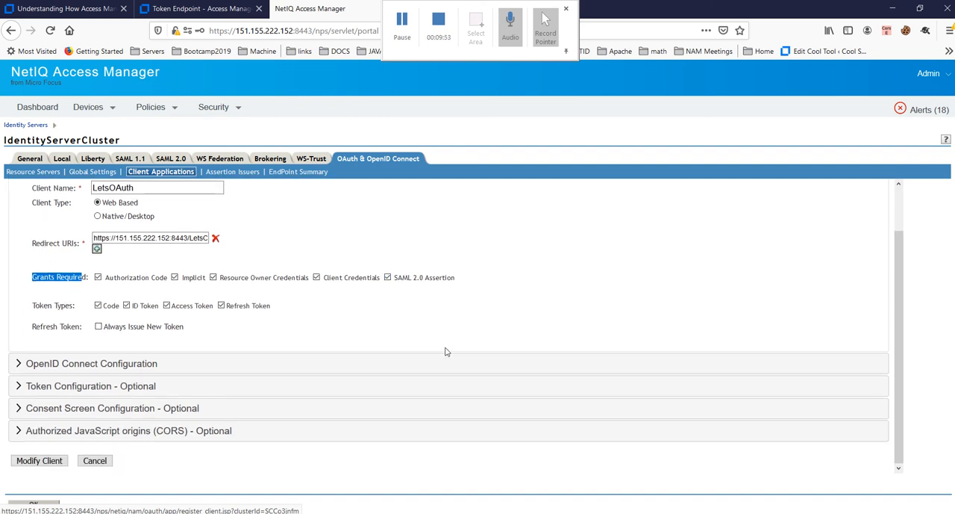
left_click(40, 462)
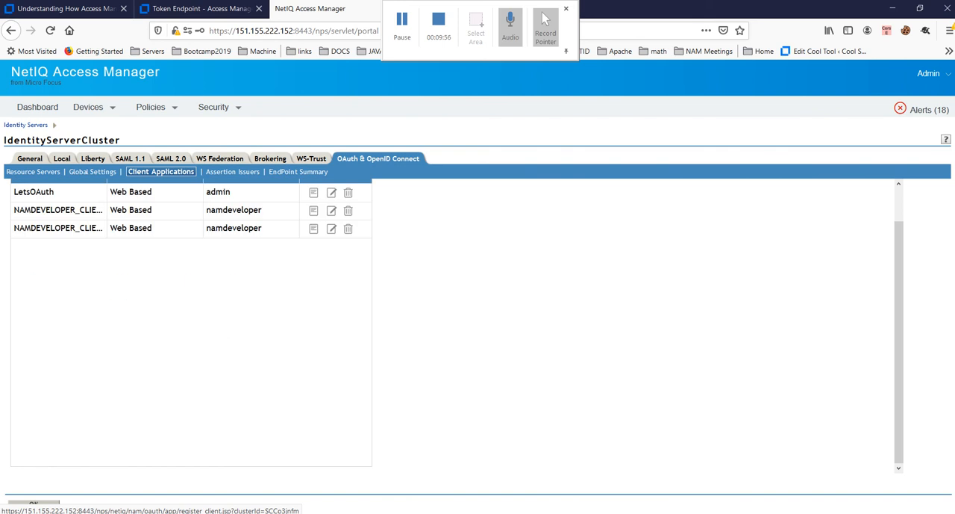
Step: Accept the cluster's client application changes, and update all IdentityServerCluster servers, refreshing their status
left_click(34, 504)
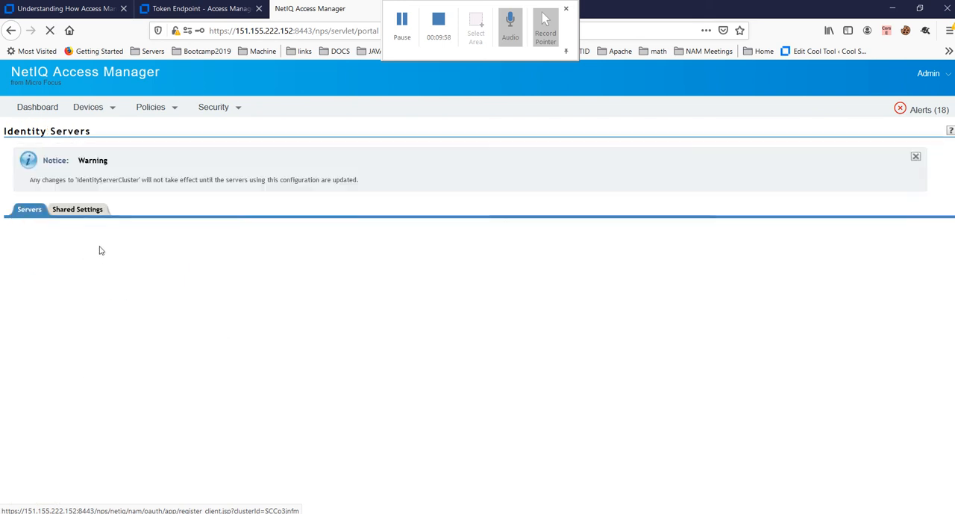
left_click(104, 249)
left_click(188, 345)
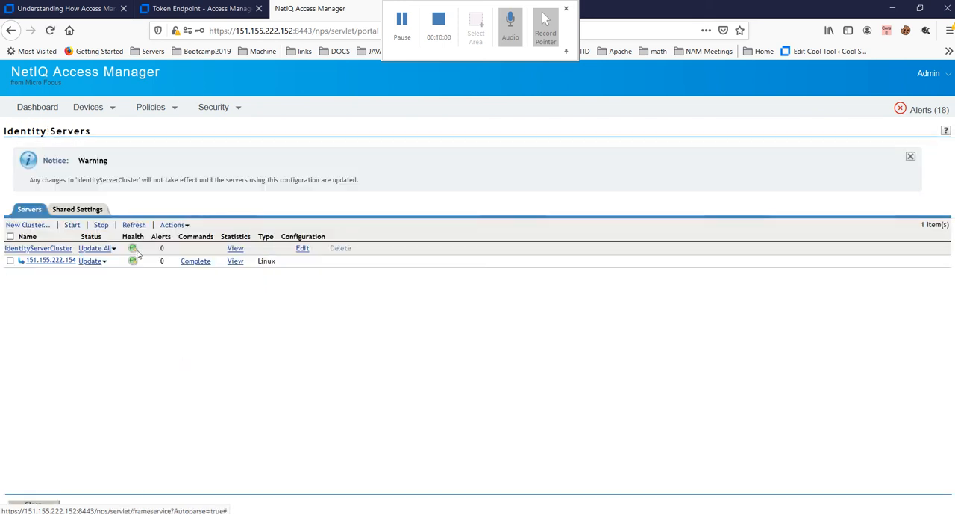
left_click(137, 226)
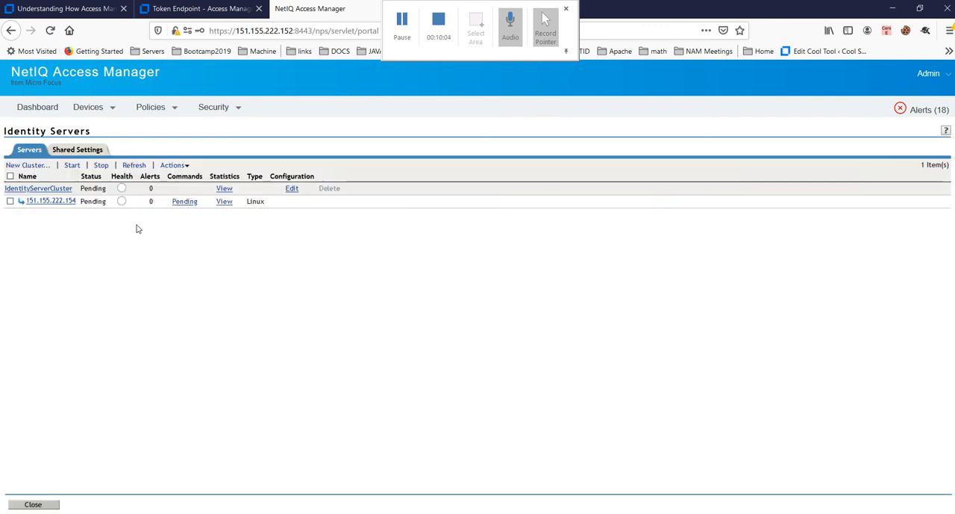
left_click(135, 166)
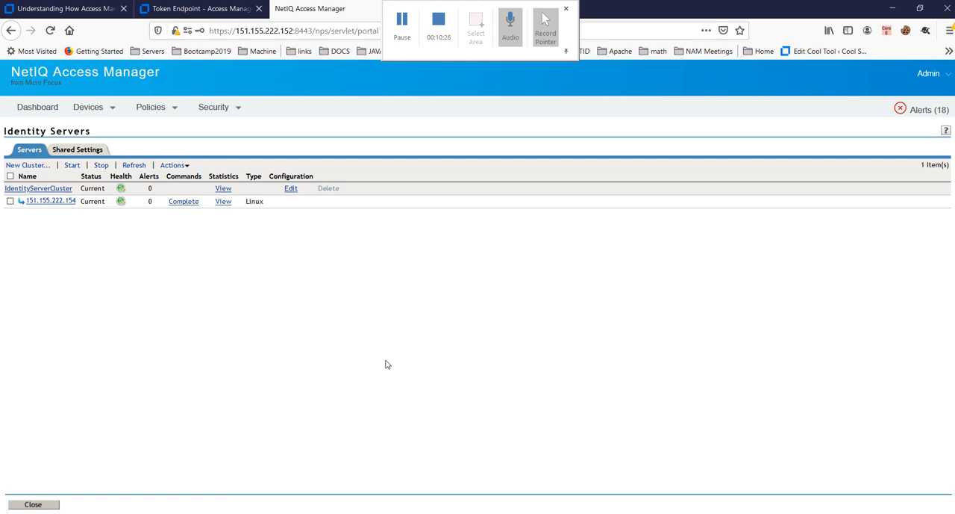
Step: Open the Assertion Issuers list in IdentityServerCluster's OAuth & OpenID Connect configuration
left_click(291, 190)
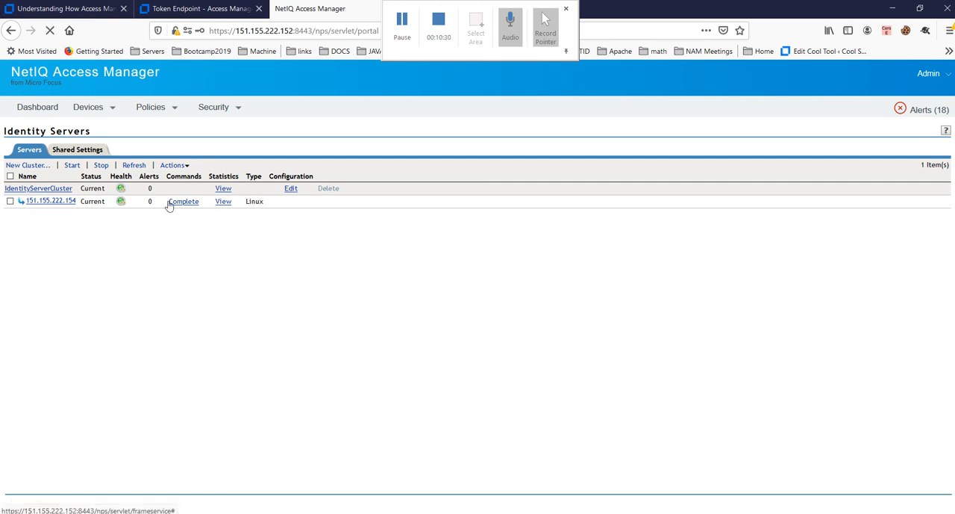
left_click(338, 159)
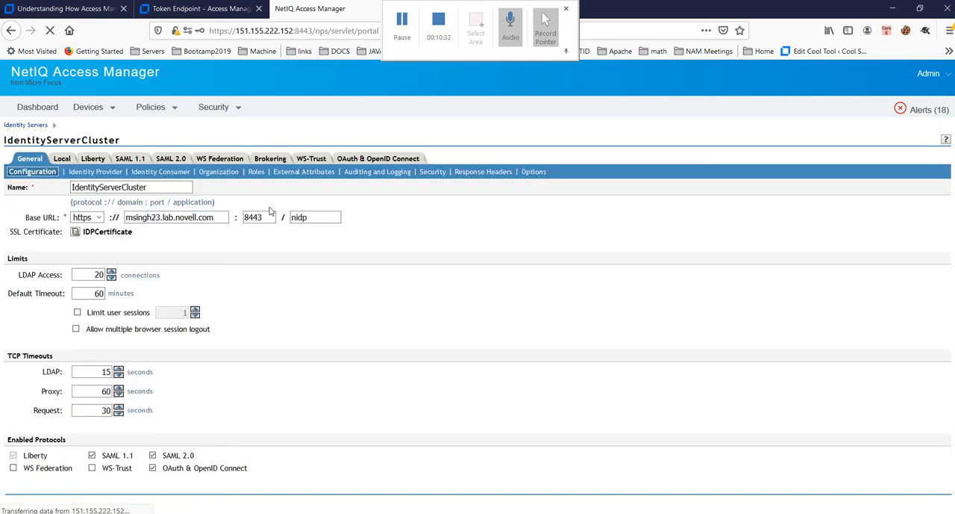
left_click(249, 176)
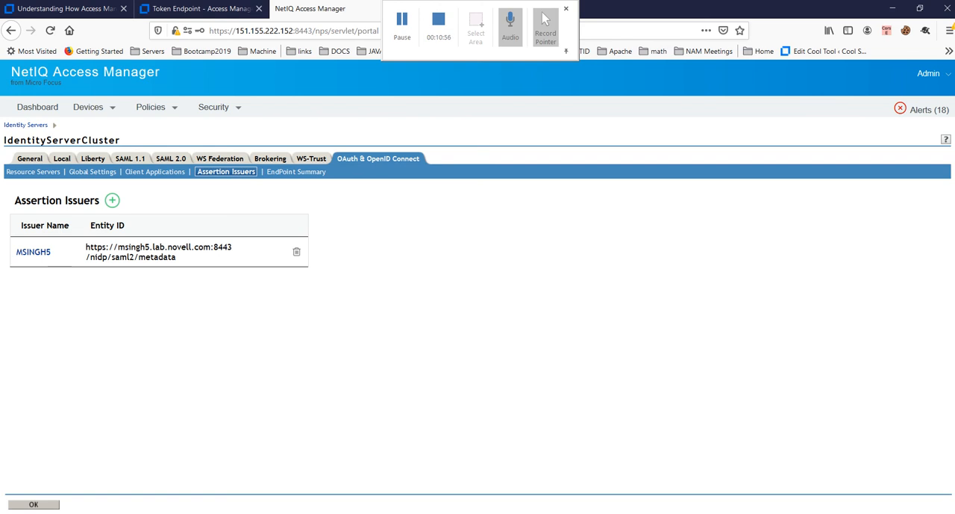
Step: Switch to Fiddler and close its TextWizard, and close the Chrome window left on the privacy error page
key("alt+Tab")
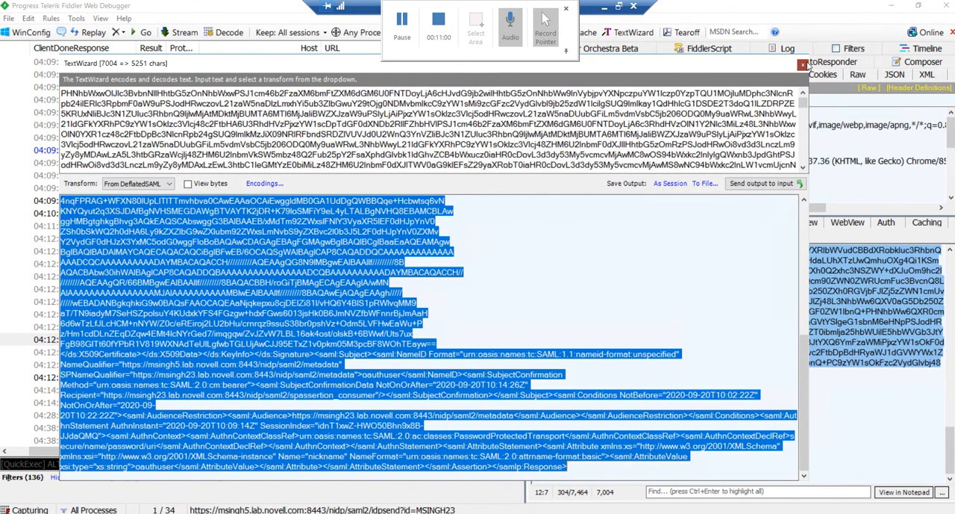
left_click(802, 66)
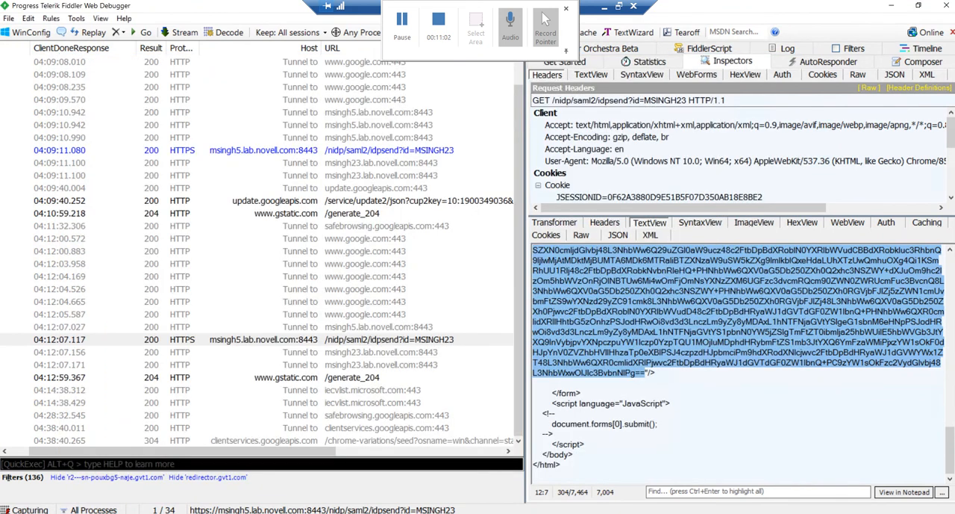
left_click(340, 512)
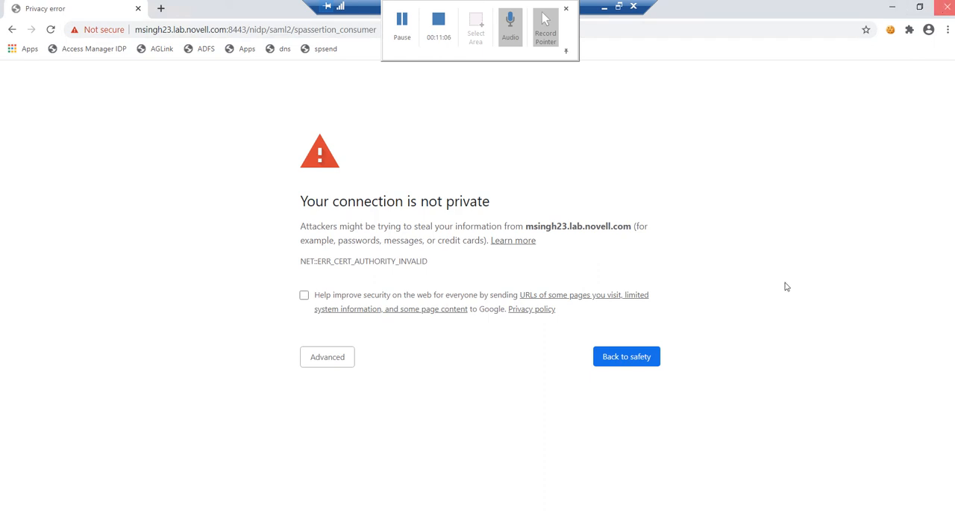
left_click(276, 511)
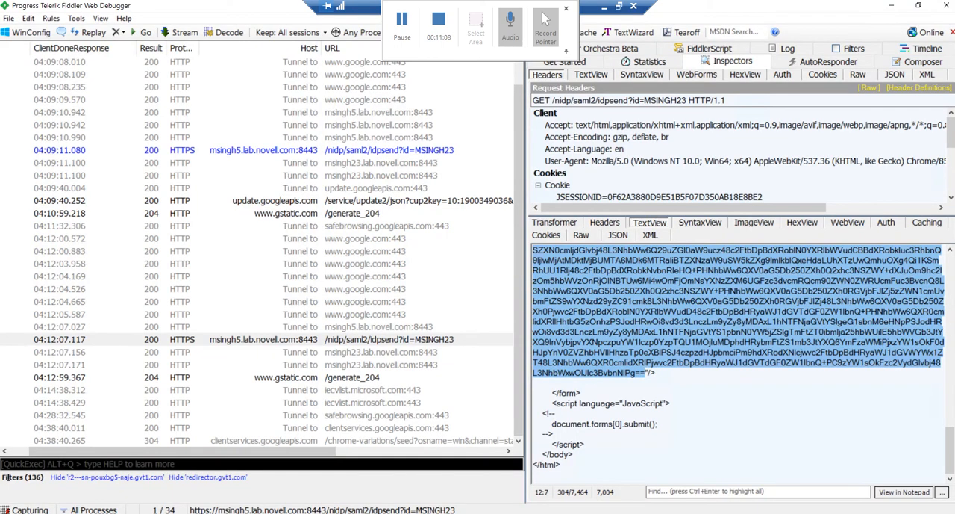
Step: Delete all captured sessions from Fiddler's session list
left_click(42, 512)
left_click(356, 365)
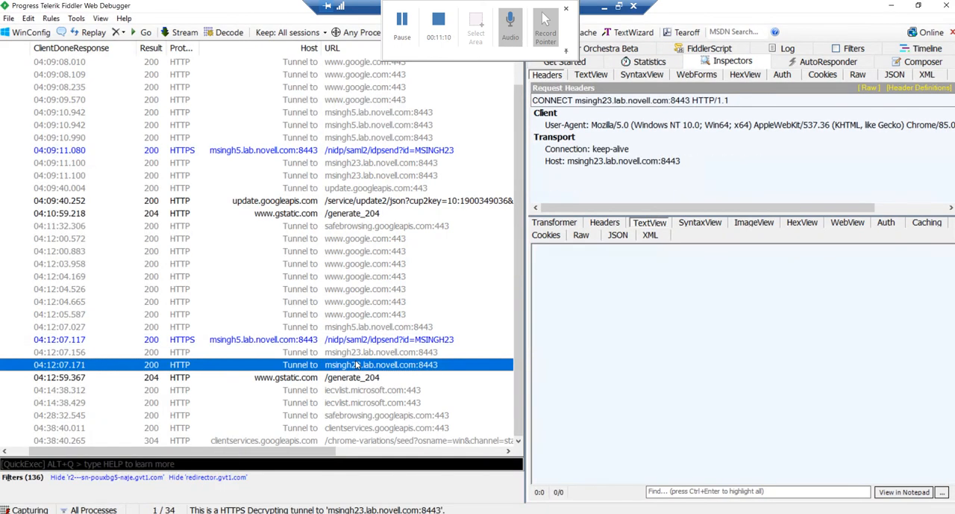
key("ctrl+a")
key("Delete")
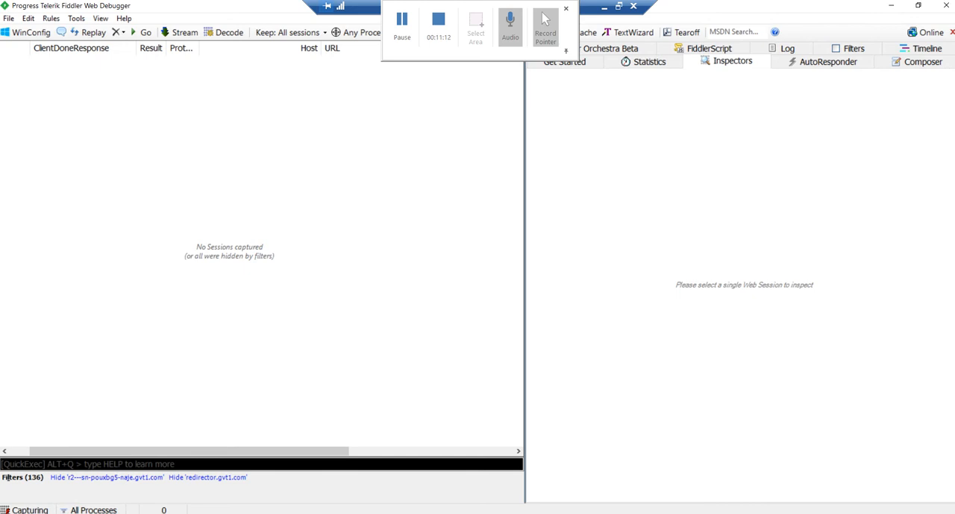
Step: Search Windows for chrome and launch a new Chrome window
left_click(43, 512)
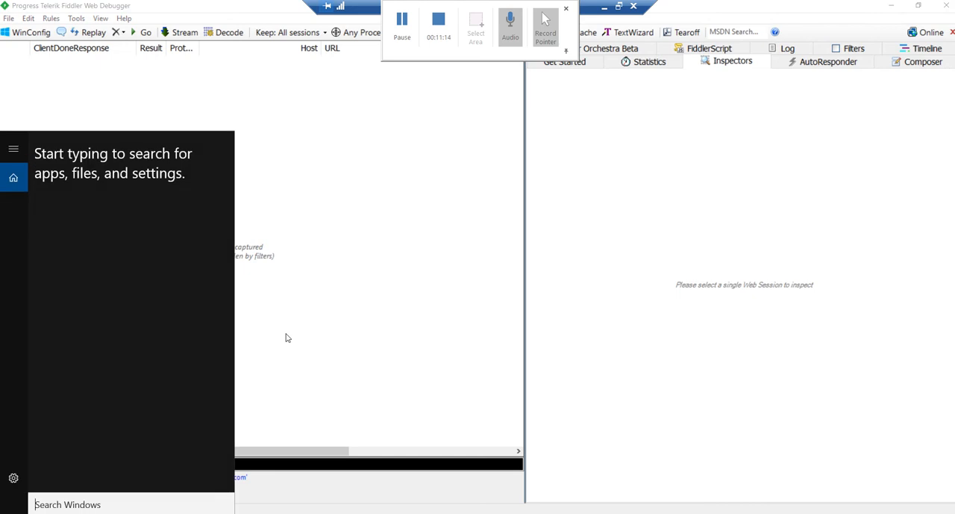
type("c")
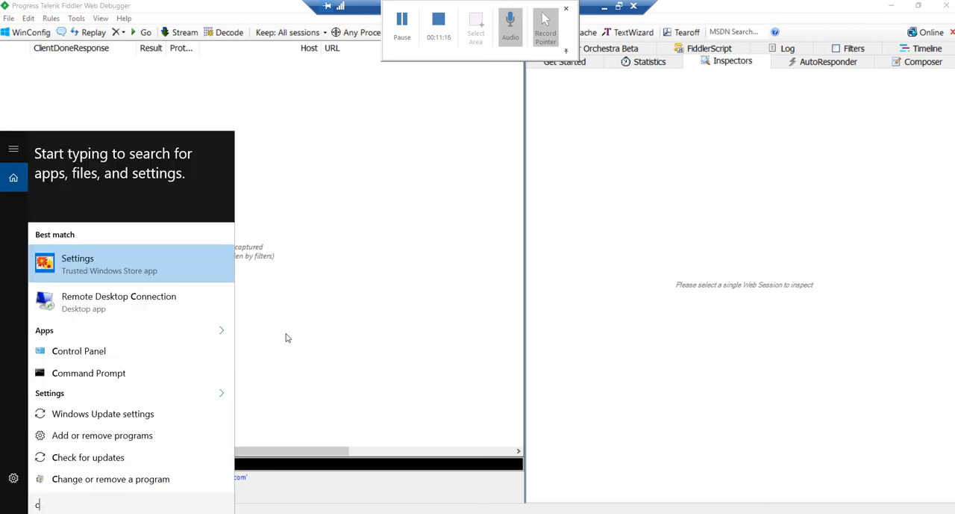
type("hrome")
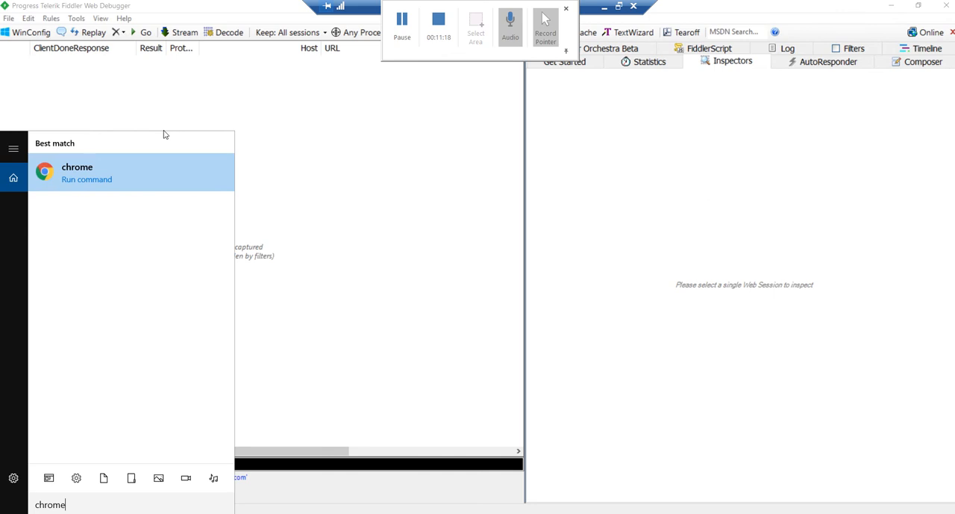
left_click(126, 179)
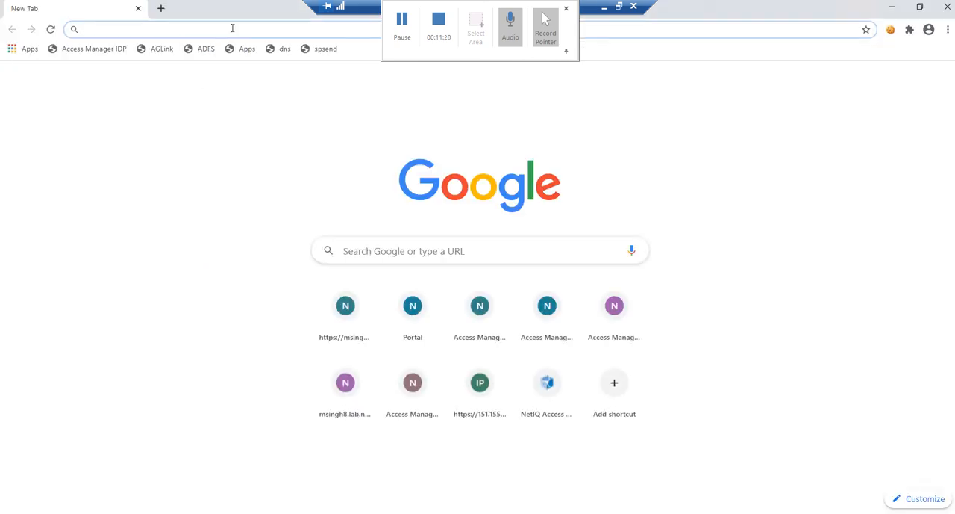
type("htt")
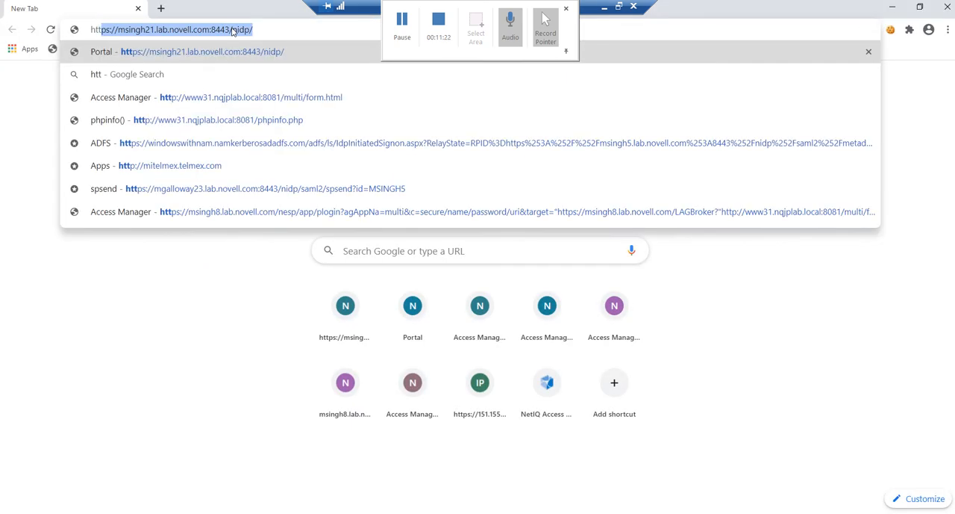
type("ps://msin")
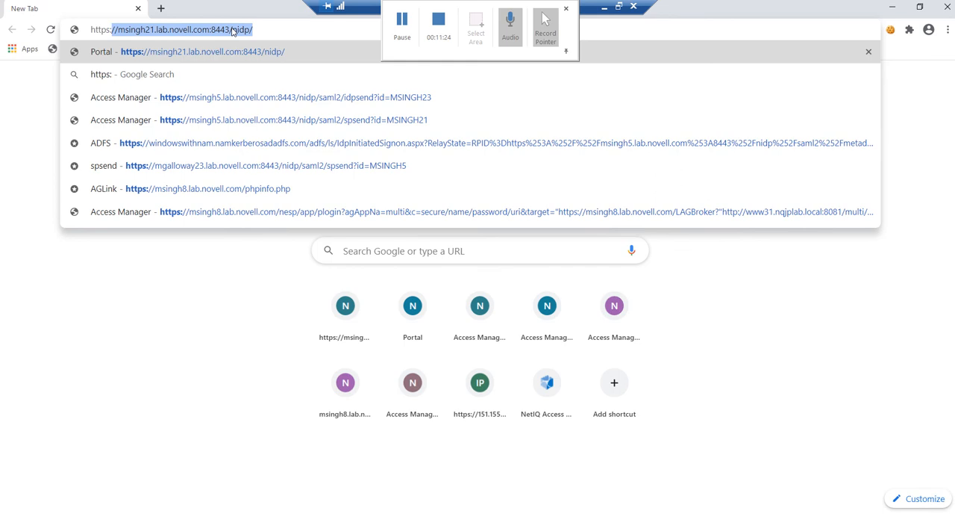
type("gh")
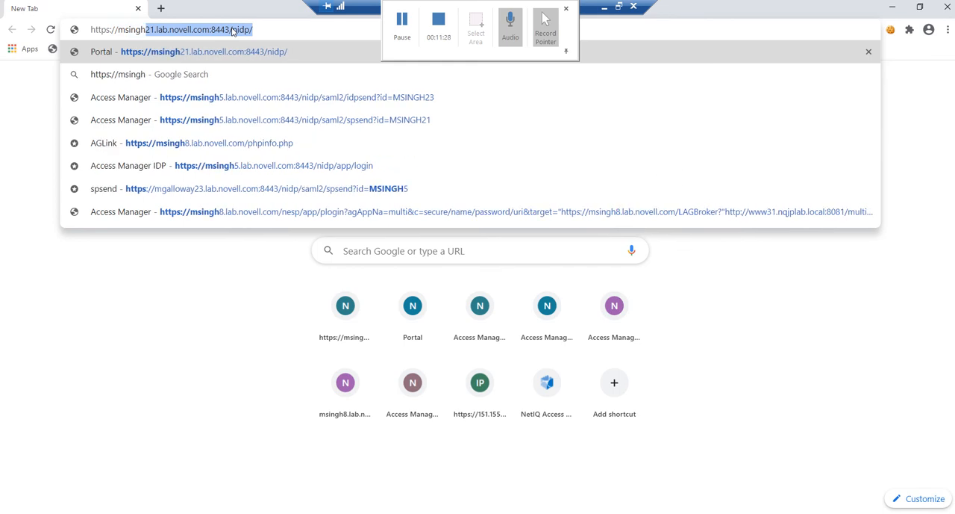
type("5")
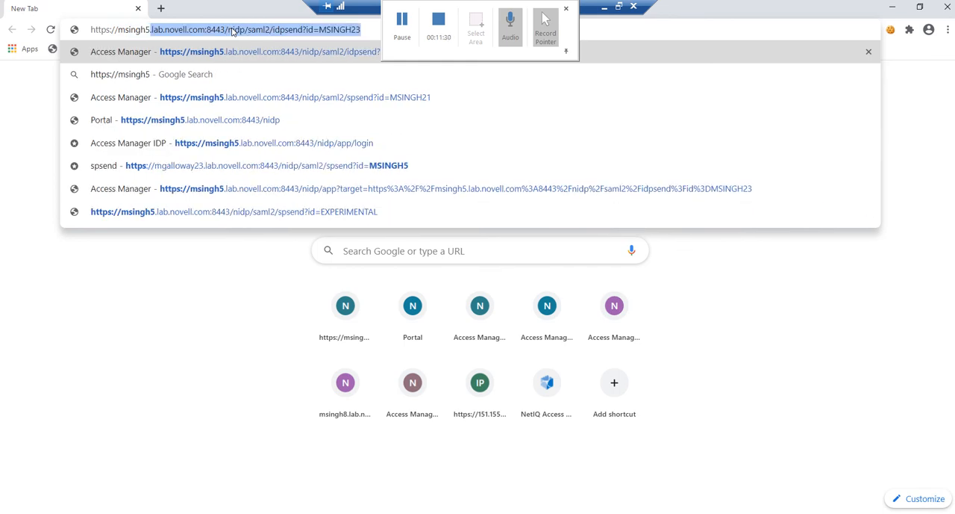
left_click(369, 29)
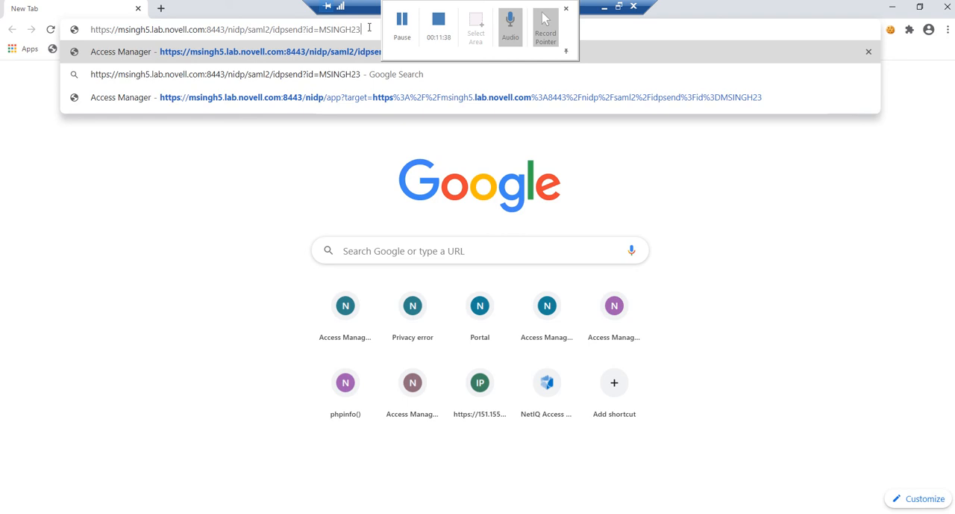
key("Return")
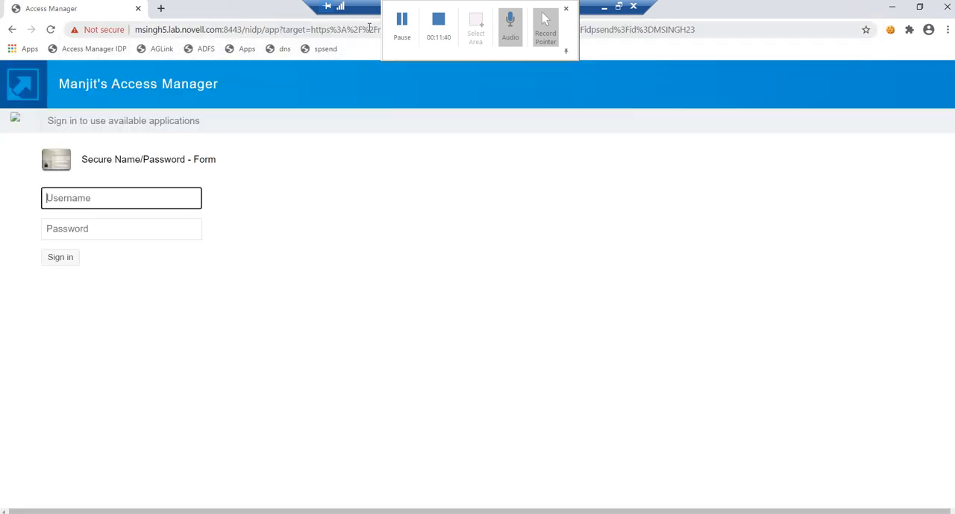
Step: Sign in to the Secure Name/Password form as oauthuser with the account password
type("authuser")
key("Tab")
type("******")
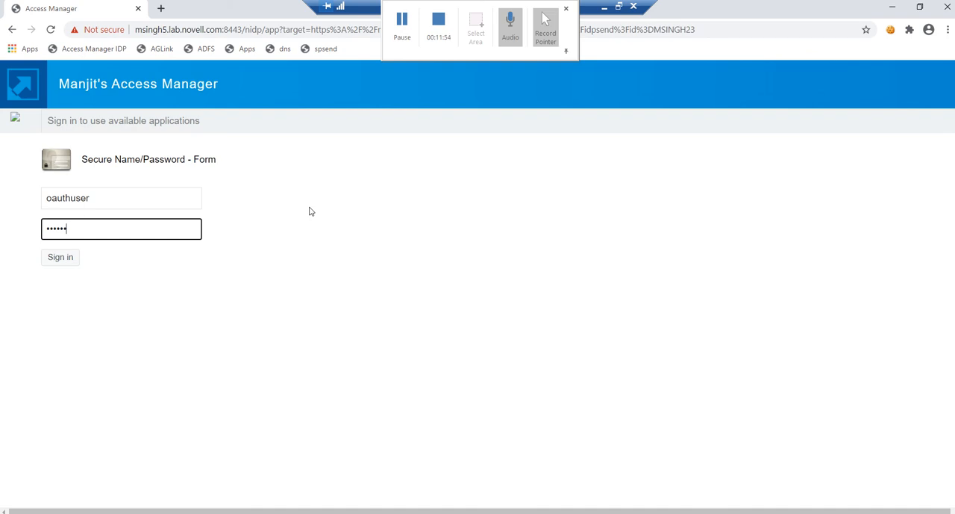
left_click(67, 258)
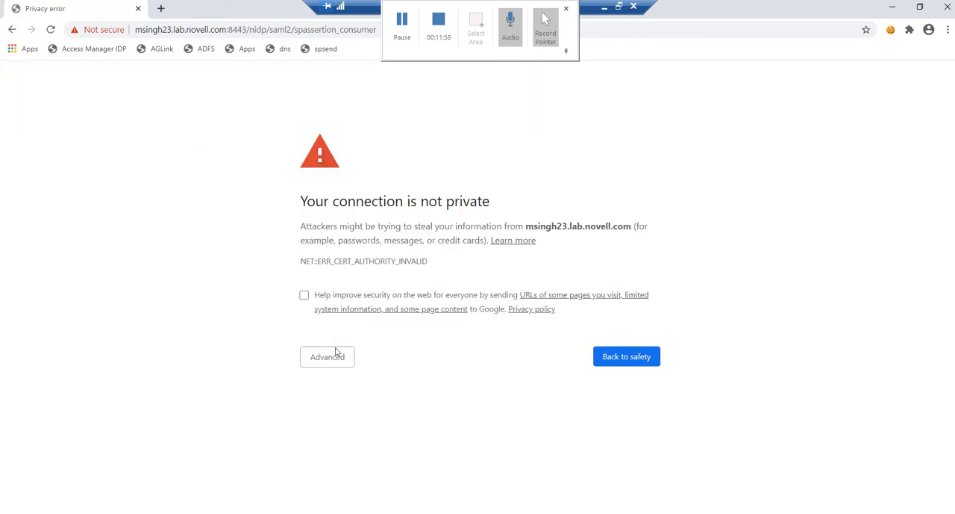
Step: Proceed past the certificate warning to msingh23.lab.novell.com and agree to resubmit the form data
left_click(336, 352)
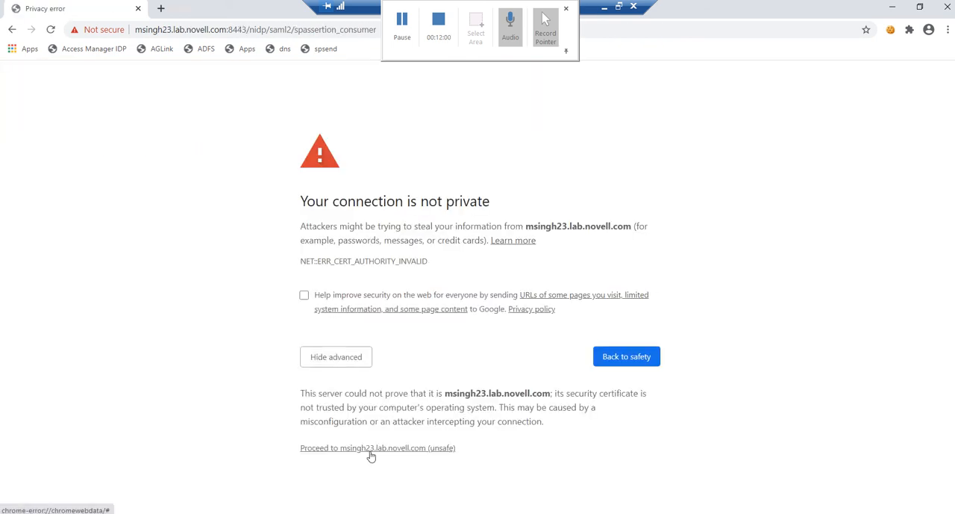
left_click(371, 451)
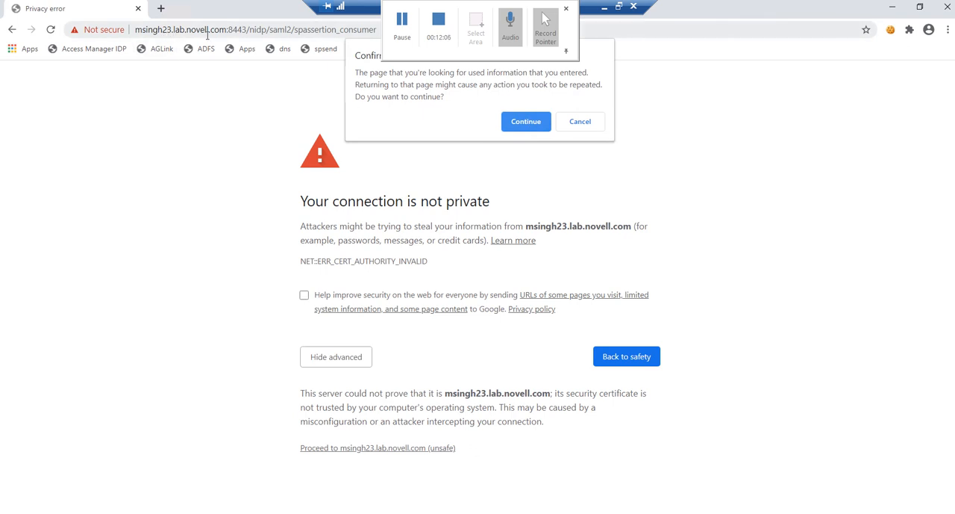
left_click(525, 122)
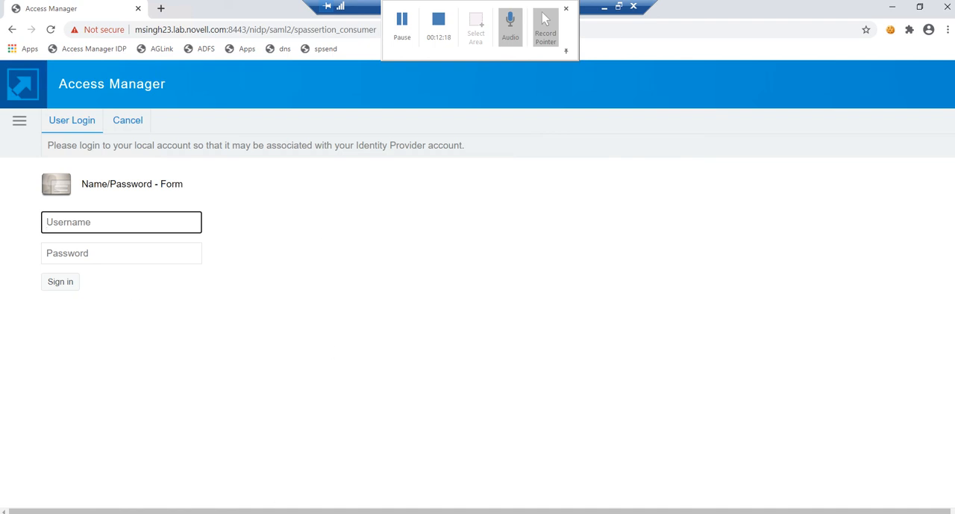
key("alt+Tab")
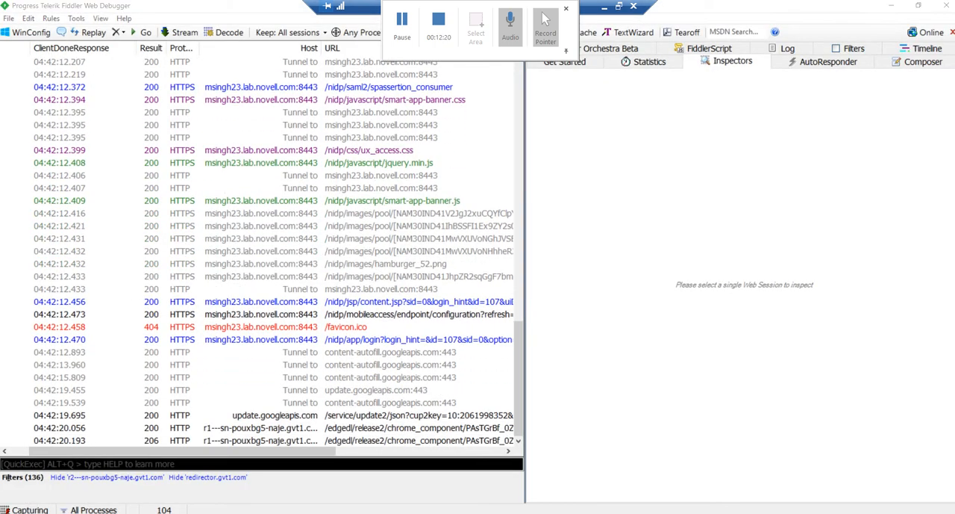
key("alt+Tab")
key("alt+Tab")
key("alt+Tab")
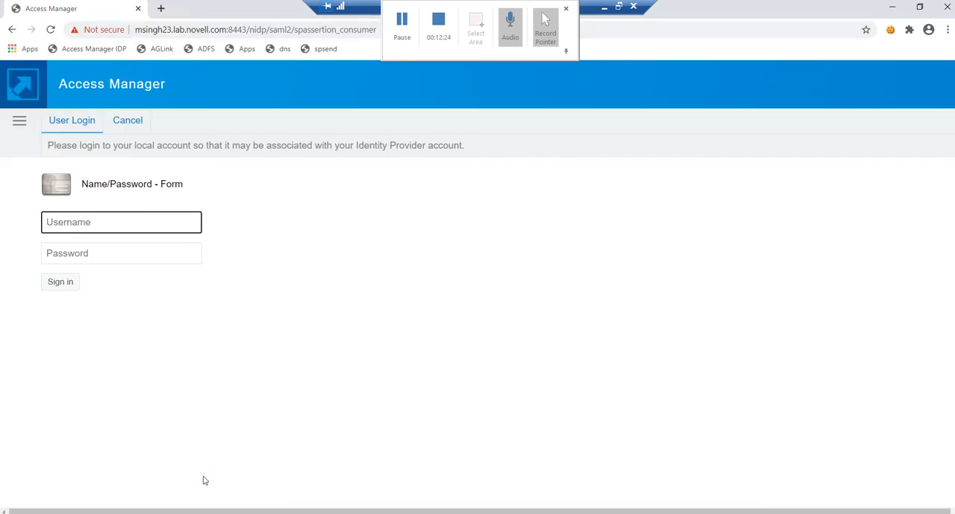
key("alt+Tab")
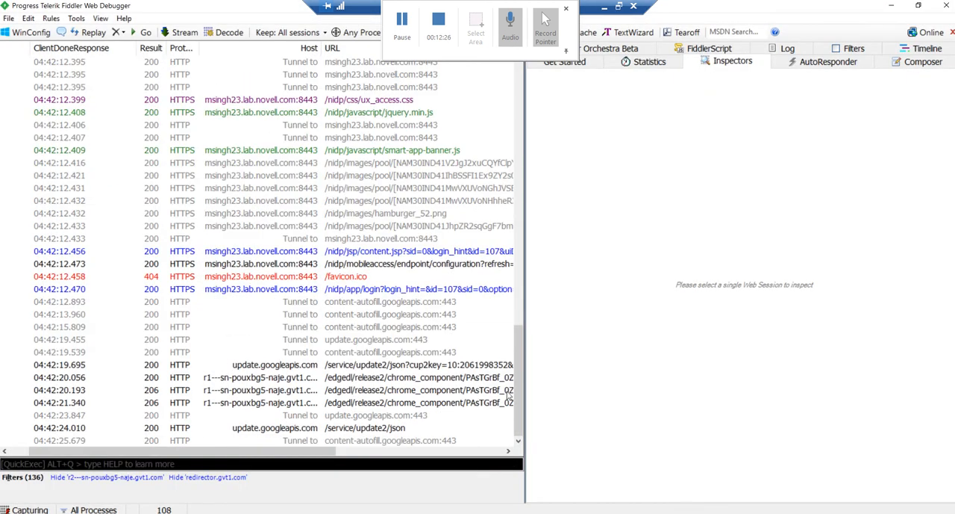
scroll(527, 347, "up", 2)
scroll(527, 347, "up", 6)
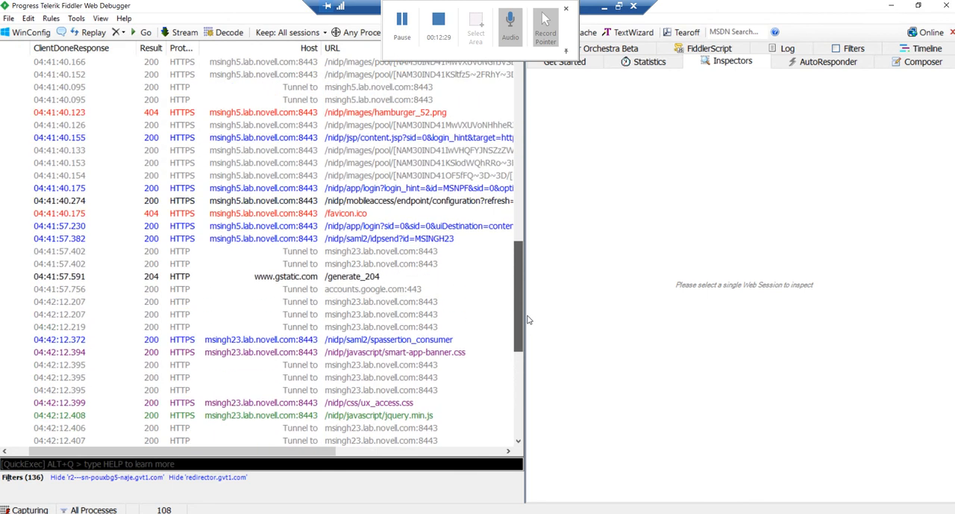
left_click(430, 240)
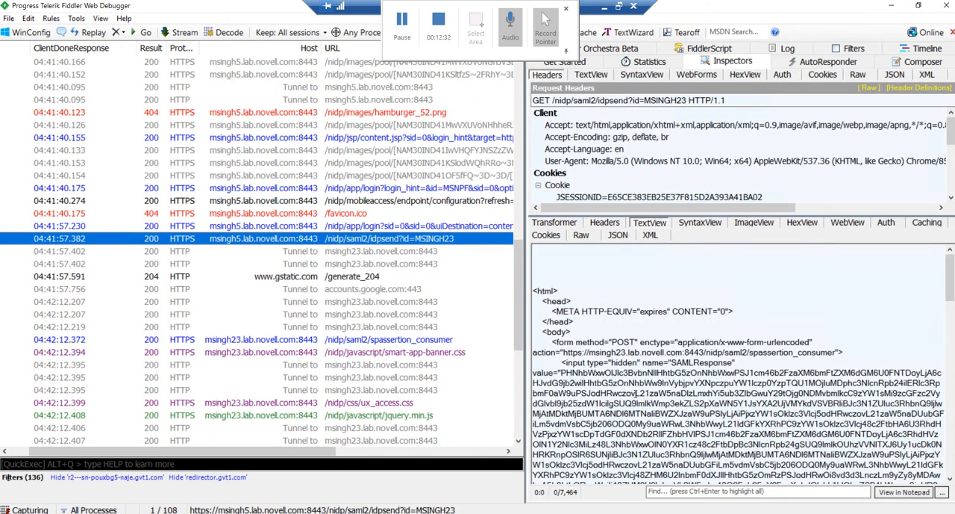
Step: Copy the SAMLResponse value from the web form body of the captured /nidp/saml2/spassertion_consumer request
left_click(392, 341)
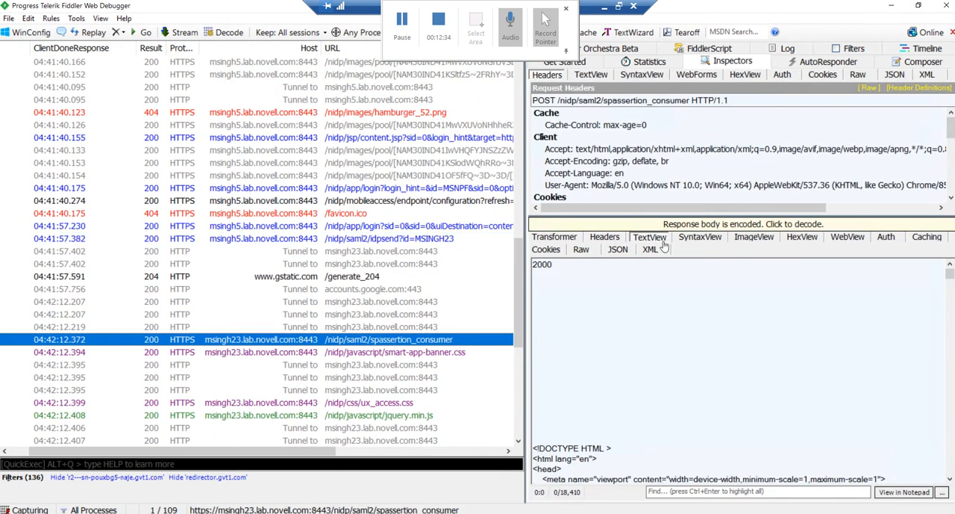
left_click(705, 77)
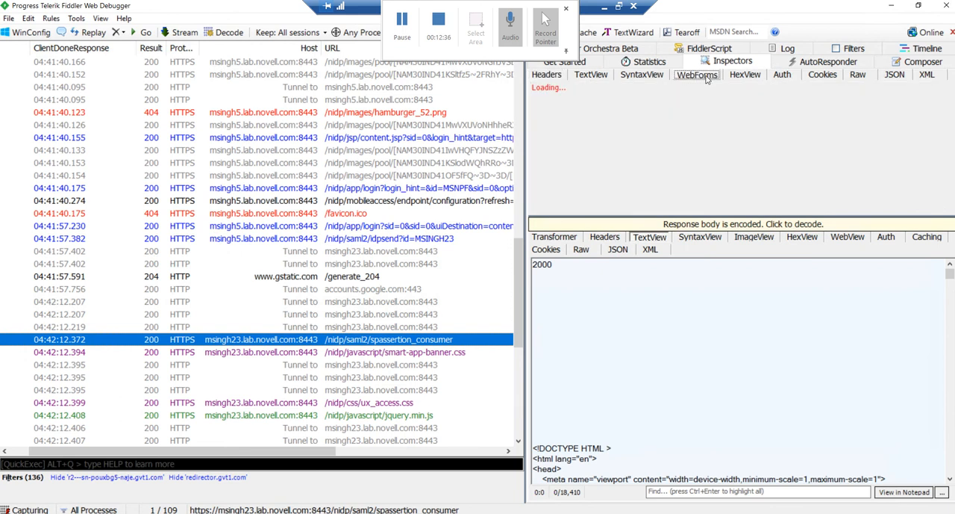
left_click(756, 200)
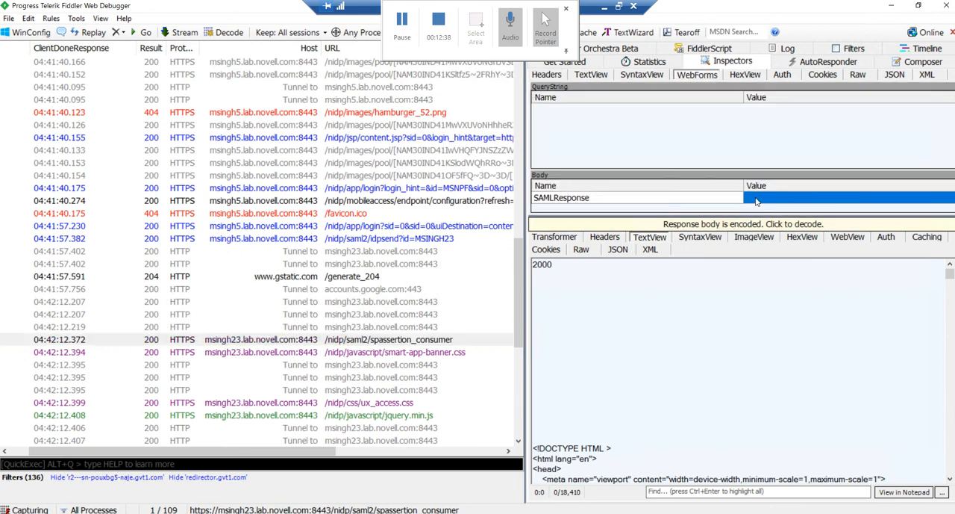
right_click(756, 200)
left_click(771, 206)
Step: Switch to Notepad and delete the old decoded SAML response below the client application notes
left_click(607, 11)
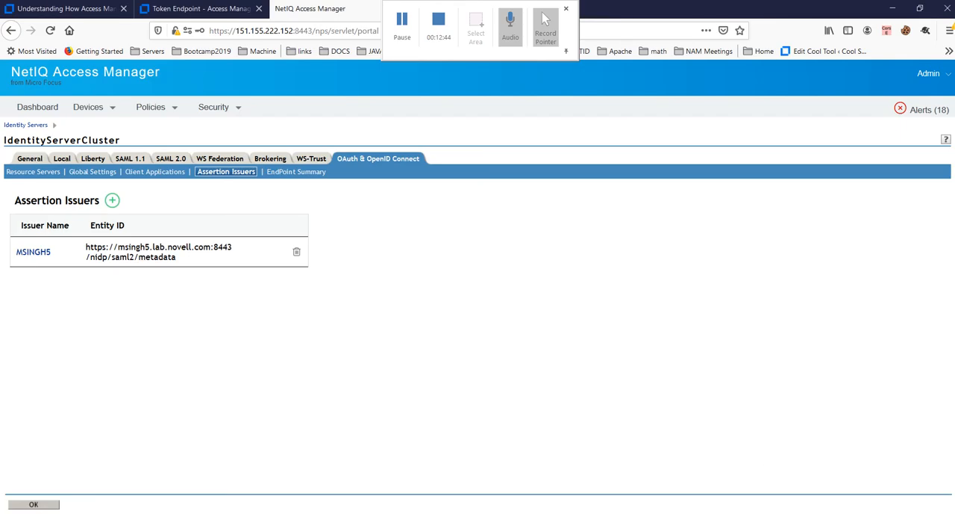
left_click(381, 513)
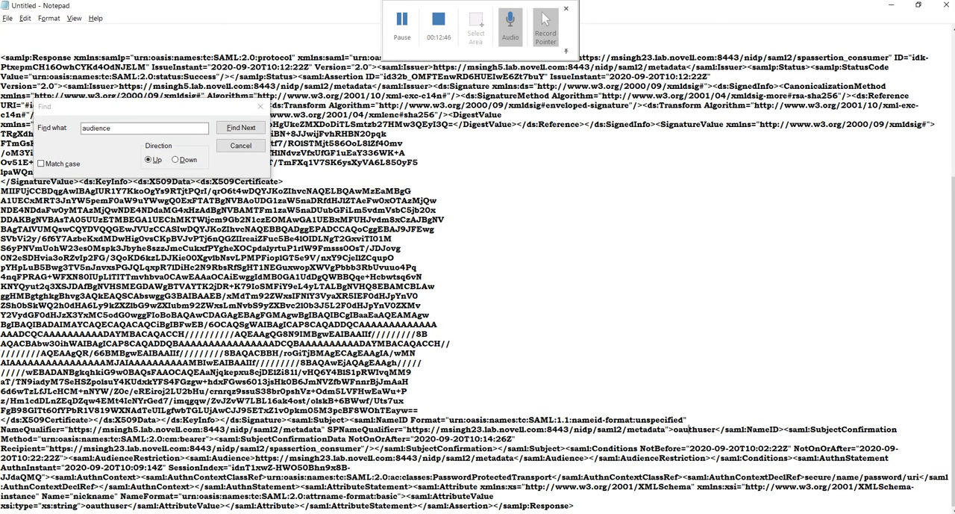
left_click_drag(590, 506, 414, 54)
key("Delete")
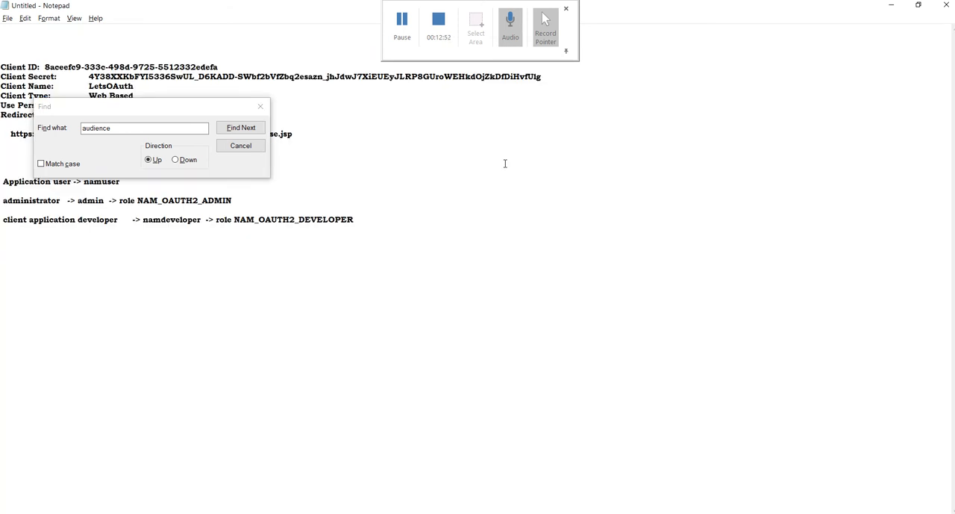
Step: Paste the copied encoded SAML response below the Notepad notes and delete the pasted block again
key("ctrl+v")
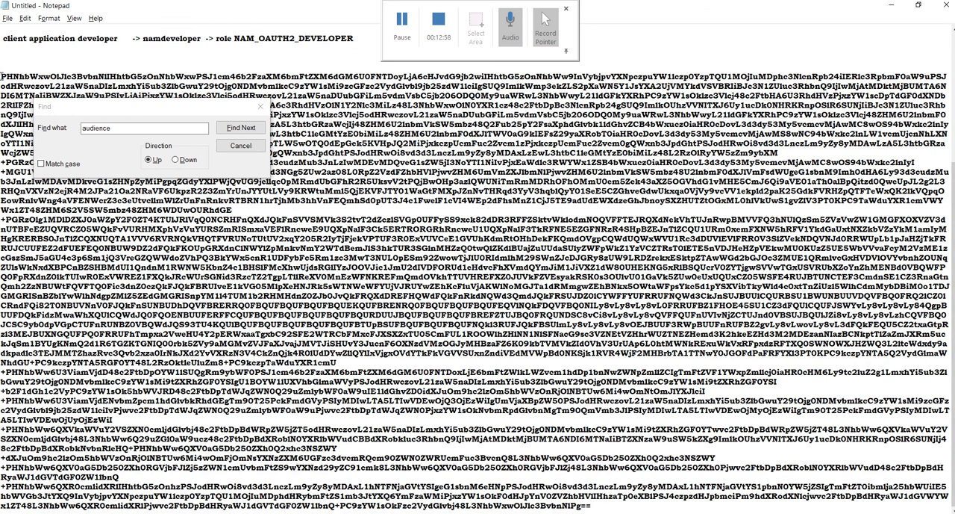
left_click_drag(2, 76, 709, 508)
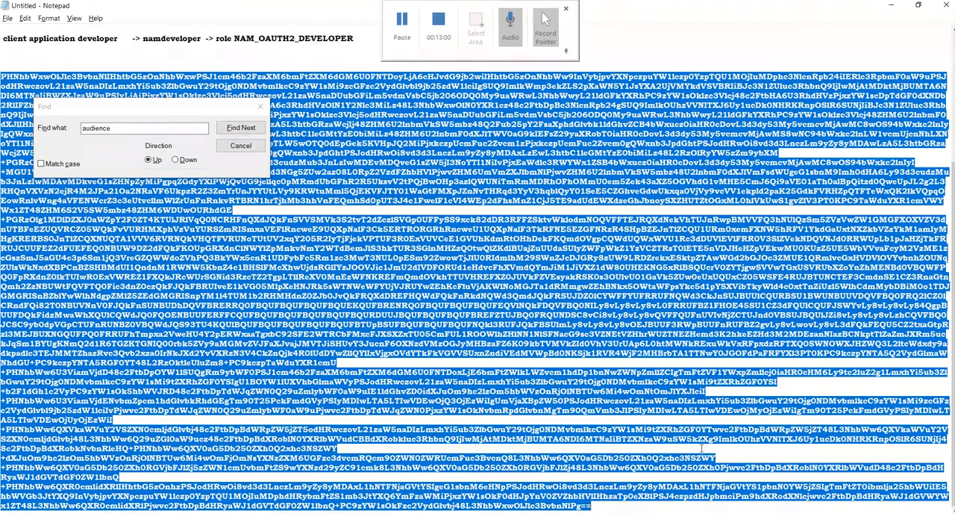
key("Delete")
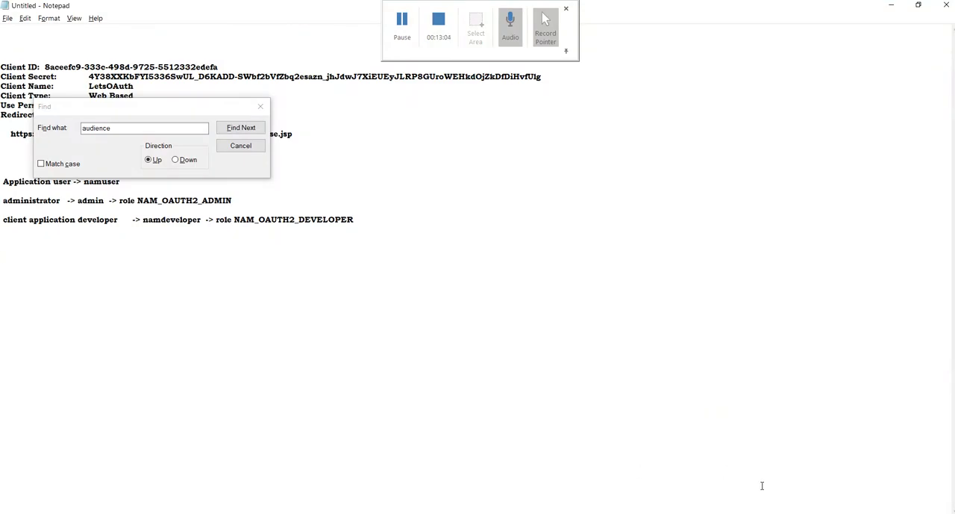
Step: Paste the encoded SAML response below the Notepad notes, switch to Firefox, and close the jwt.io window to return to NetIQ Access Manager
key("ctrl+v")
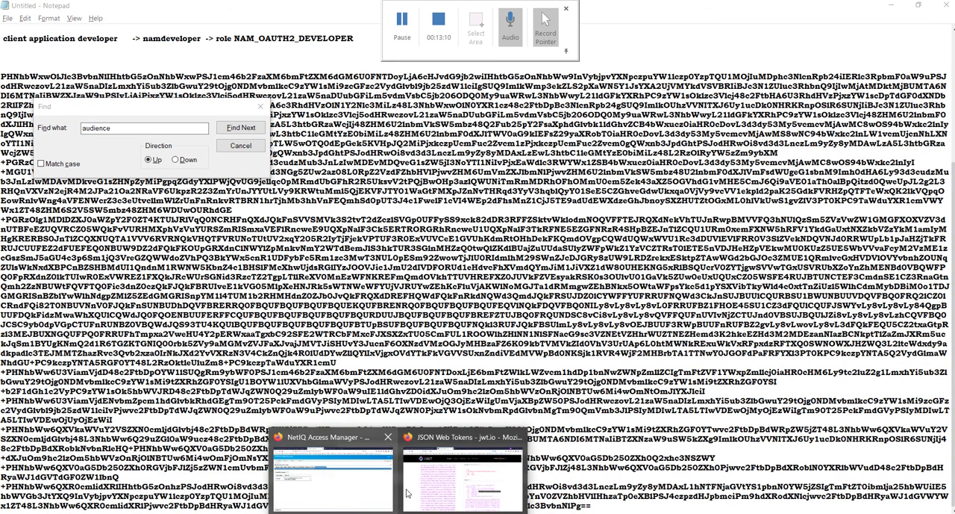
left_click(381, 475)
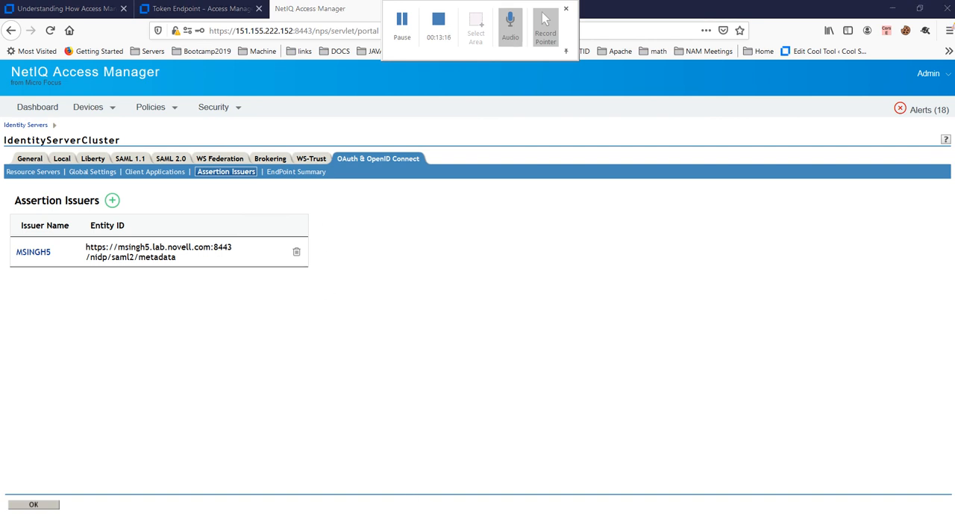
left_click(451, 475)
left_click(945, 8)
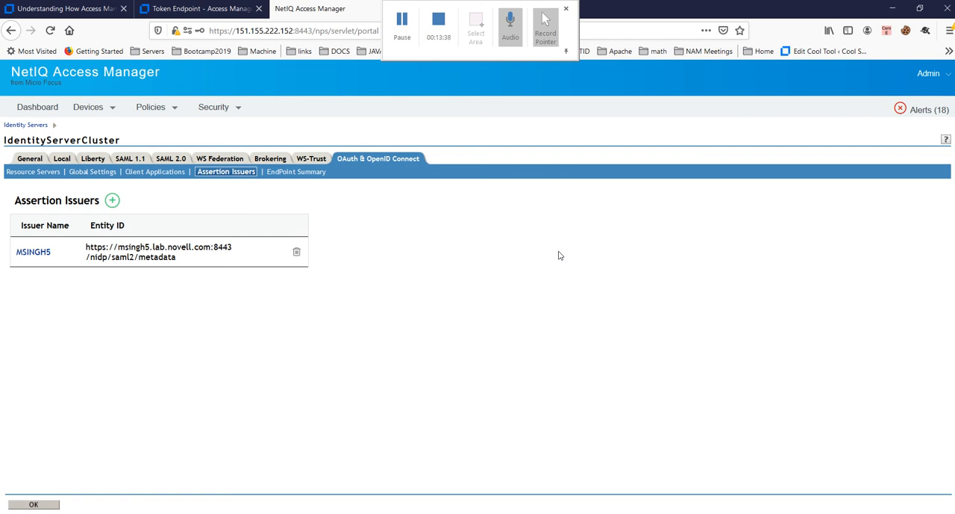
Step: Open a private browsing window, load 151.155.222.152:8443/LetsOAuth/ and open the SAML Bearer Code Flow form
key("ctrl+shift+p")
type("Lets")
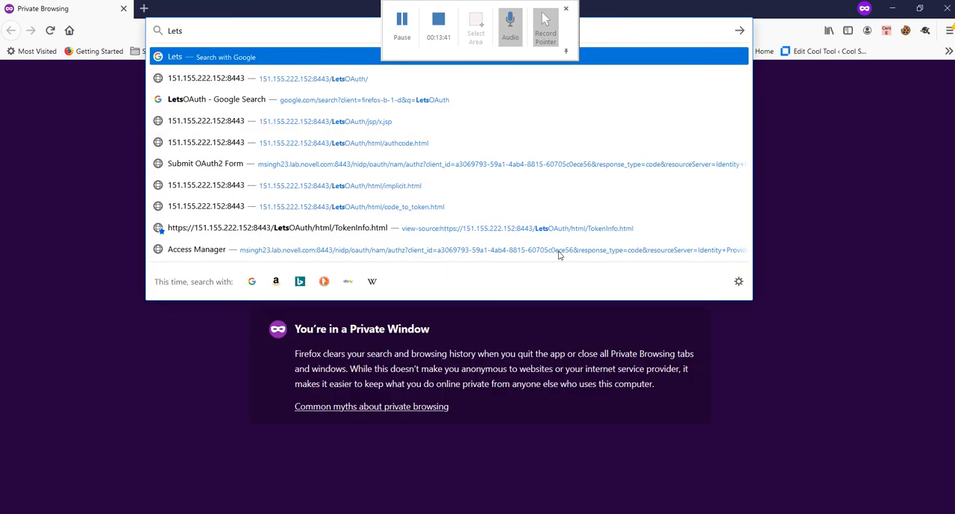
key("Down")
key("Return")
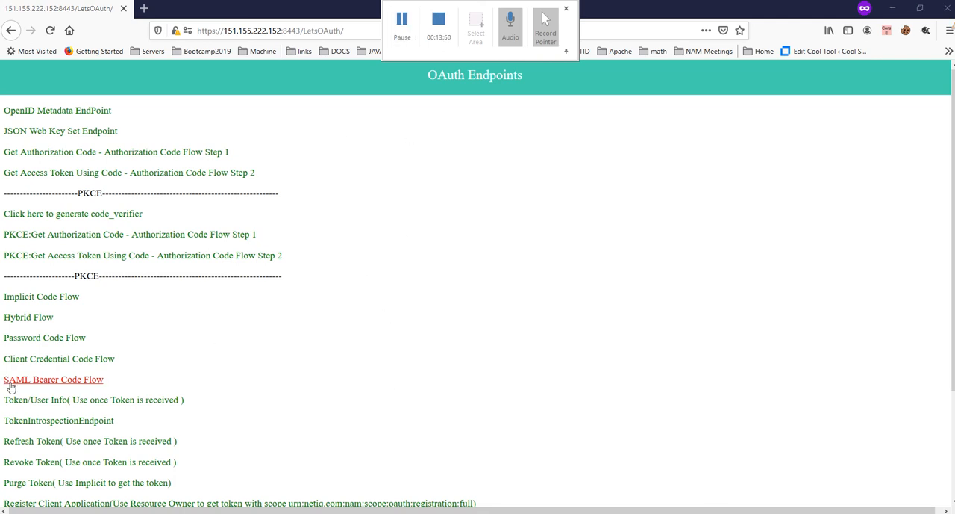
left_click(59, 384)
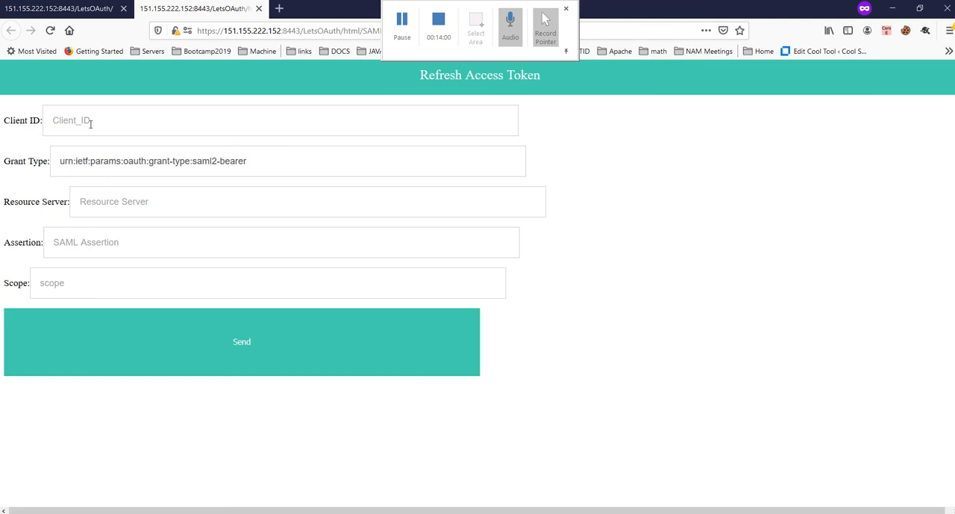
Step: Fill in the LetsOAuth client ID and set the resource server to Identity Provider, keeping the saml2-bearer grant type
left_click(90, 123)
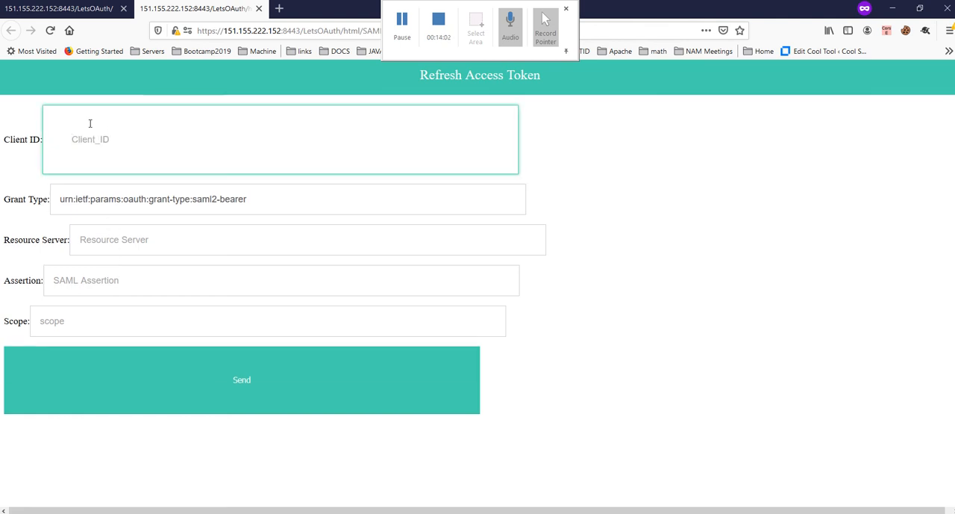
type("8")
key("Down")
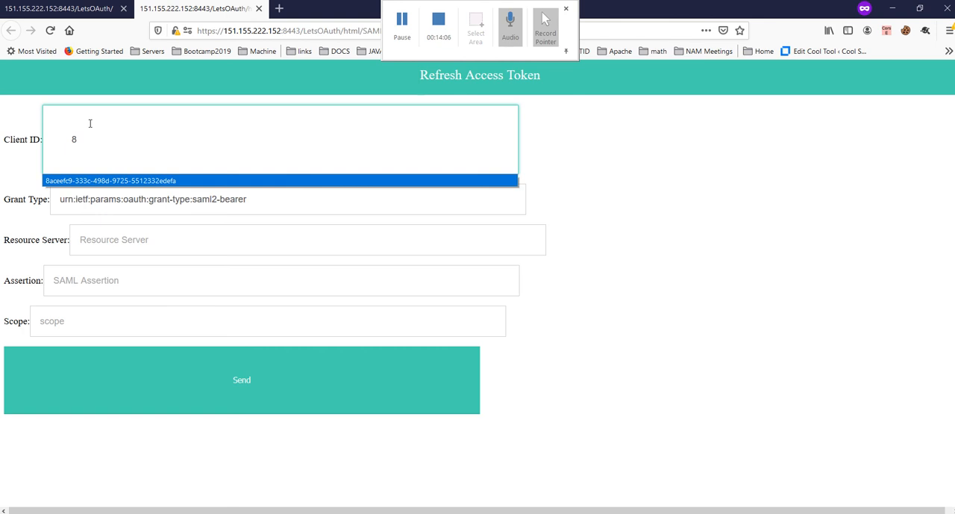
key("Tab")
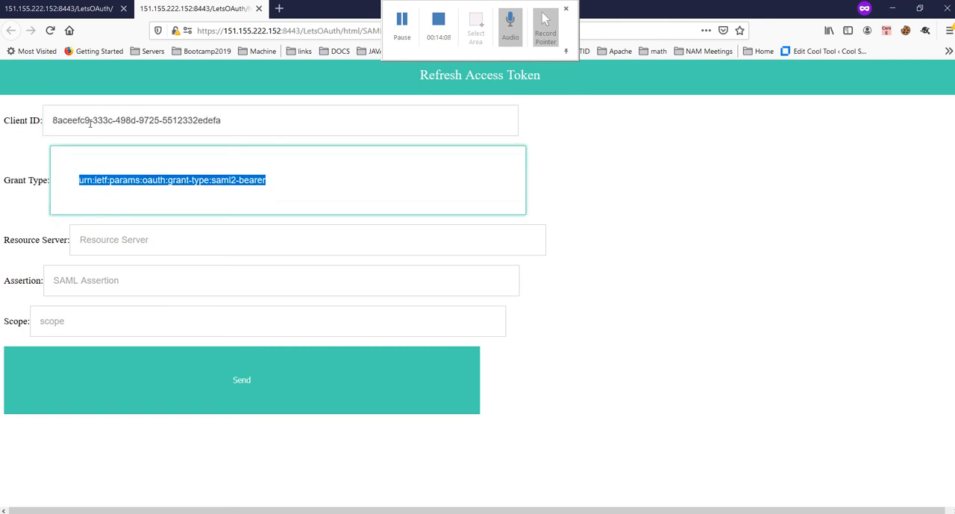
key("Tab")
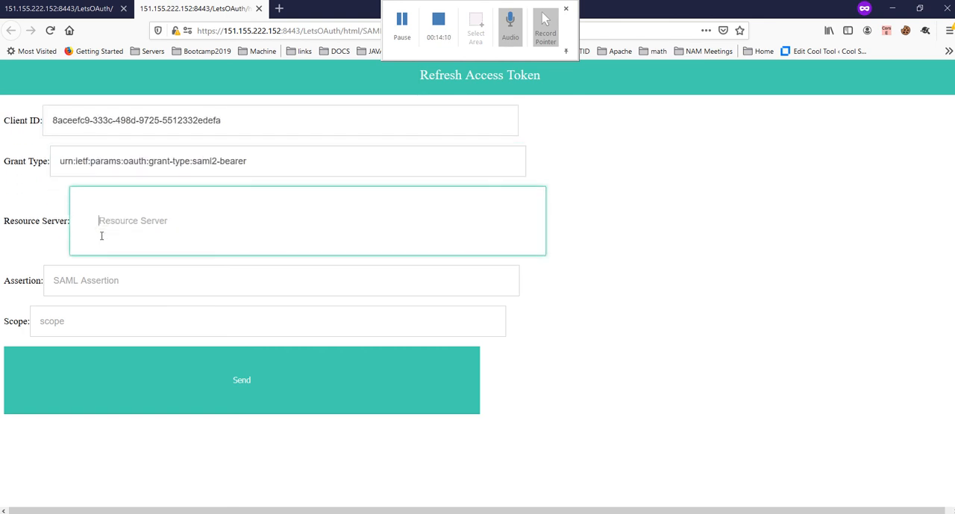
type("I")
key("Down")
key("Return")
Step: Paste the encoded SAML response as the assertion and set the scope to profile+email
left_click(102, 285)
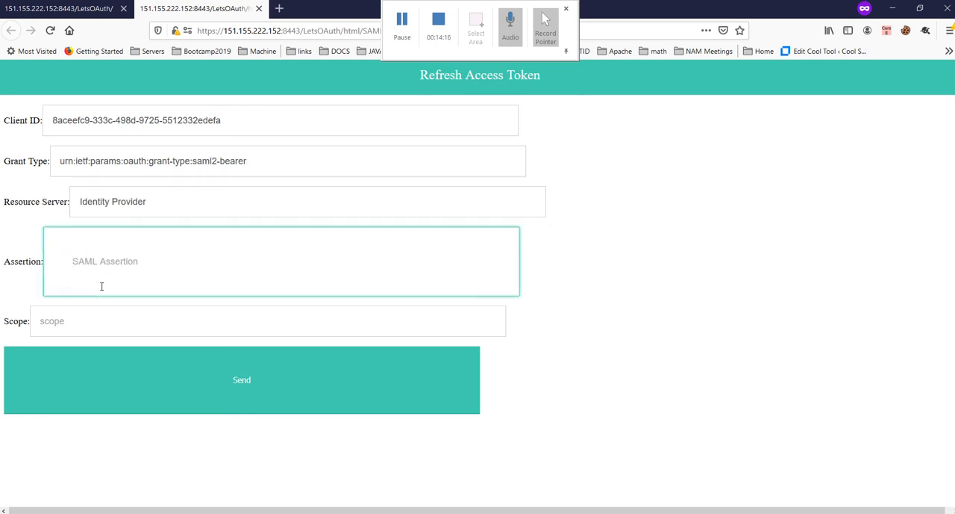
key("ctrl+v")
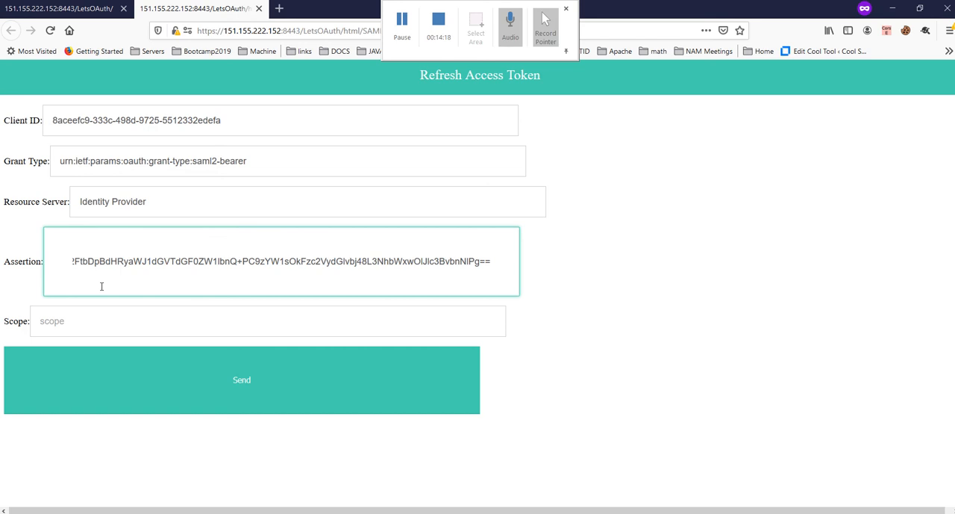
left_click(101, 321)
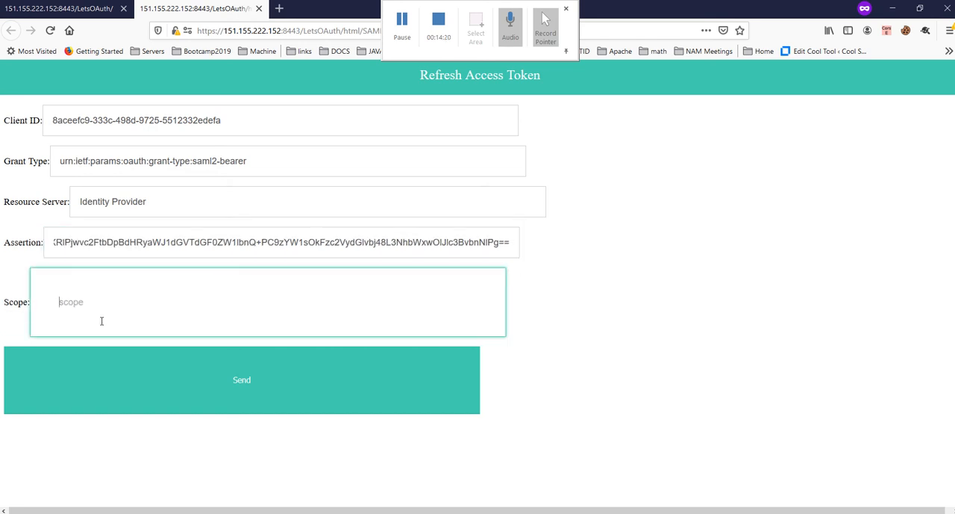
type("prof")
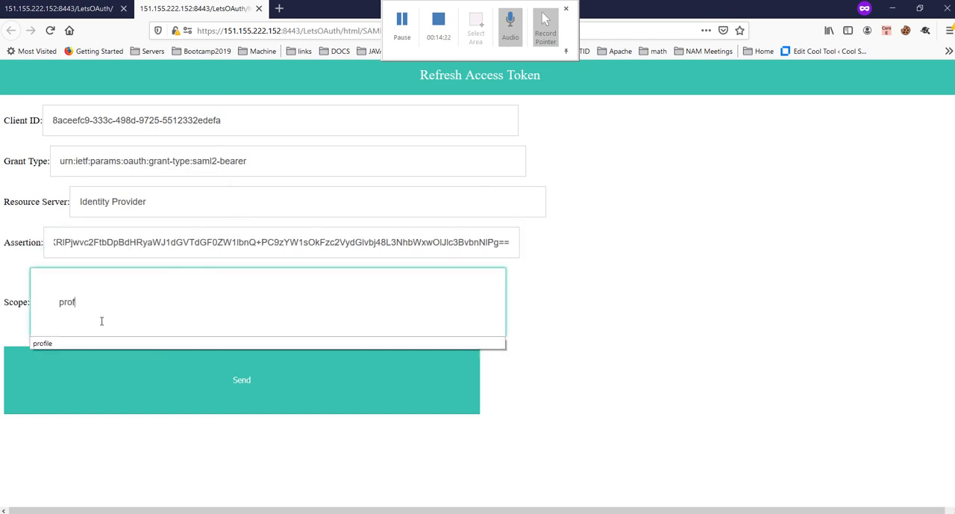
type("ile+email")
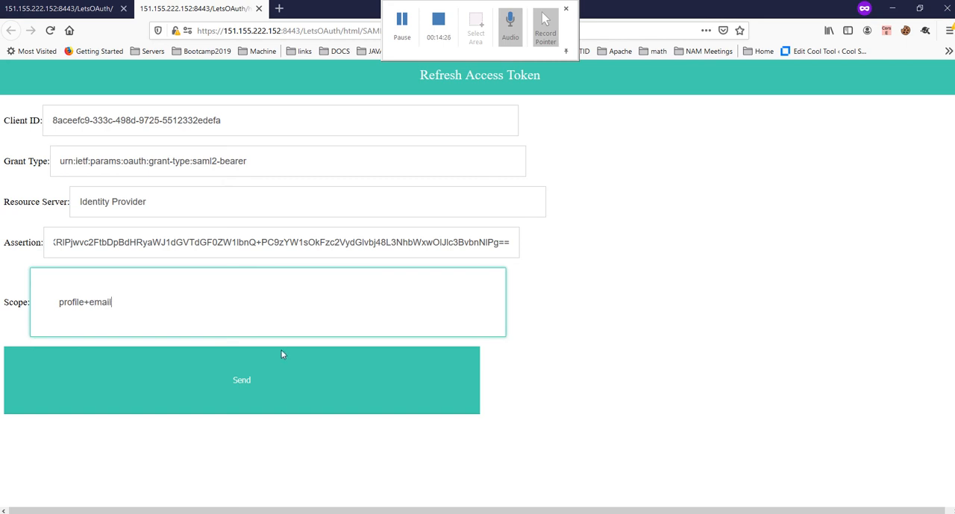
left_click(737, 397)
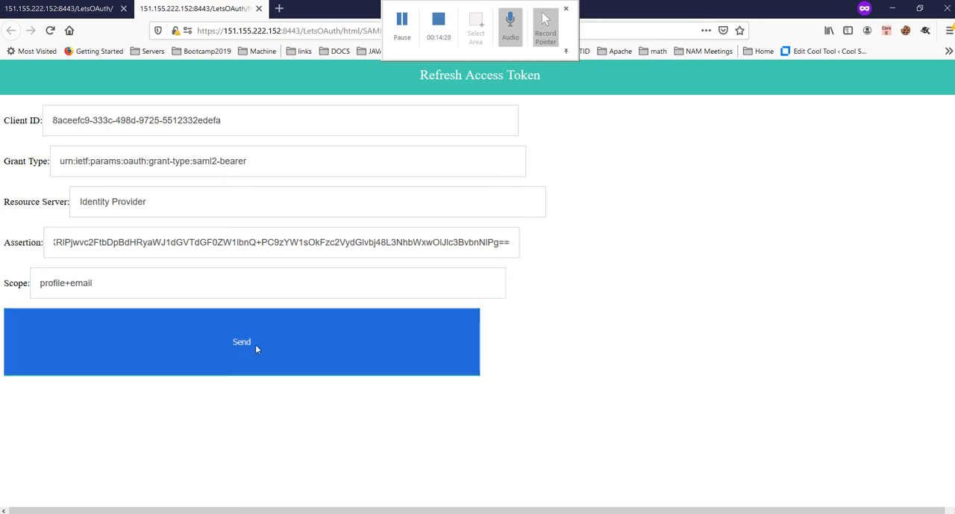
left_click(255, 345)
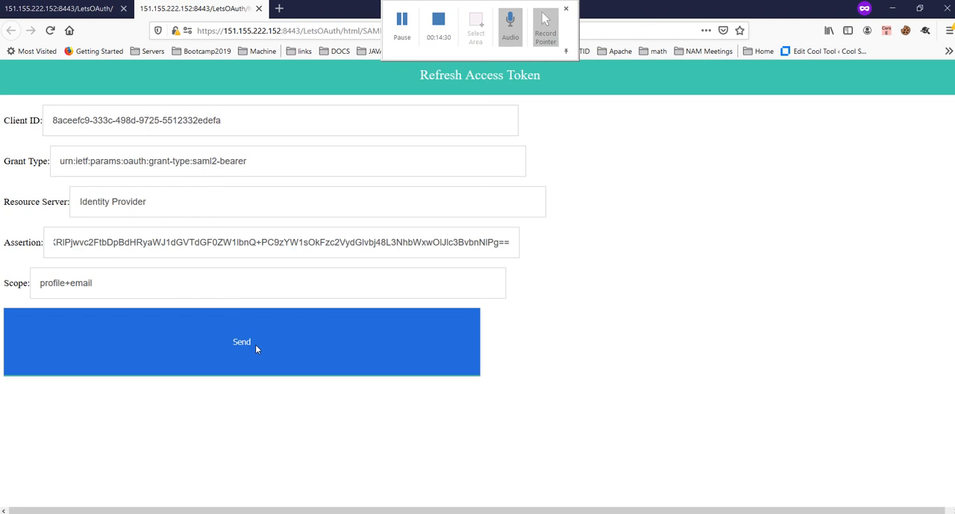
Step: View the form's page source and examine the grant_type value urn:ietf:params:oauth:grant-type:saml2-bearer
right_click(636, 288)
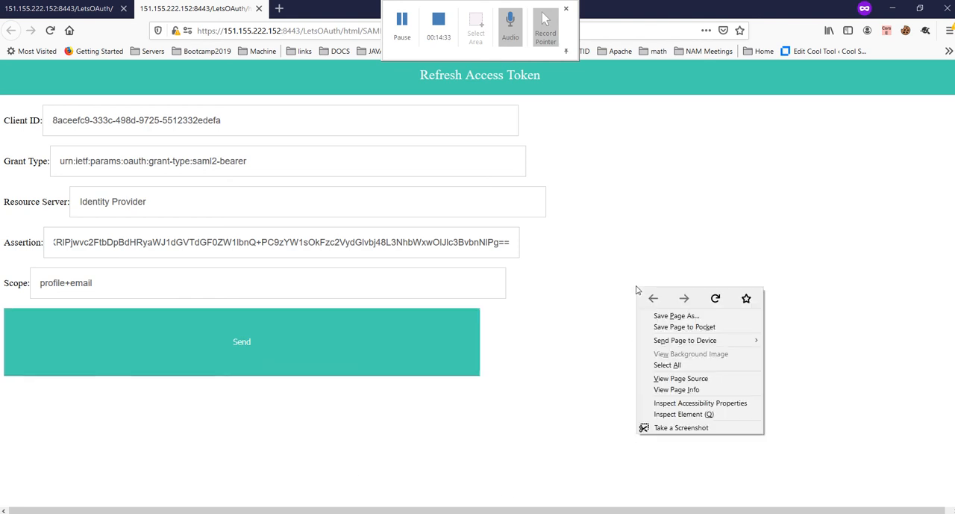
left_click(709, 378)
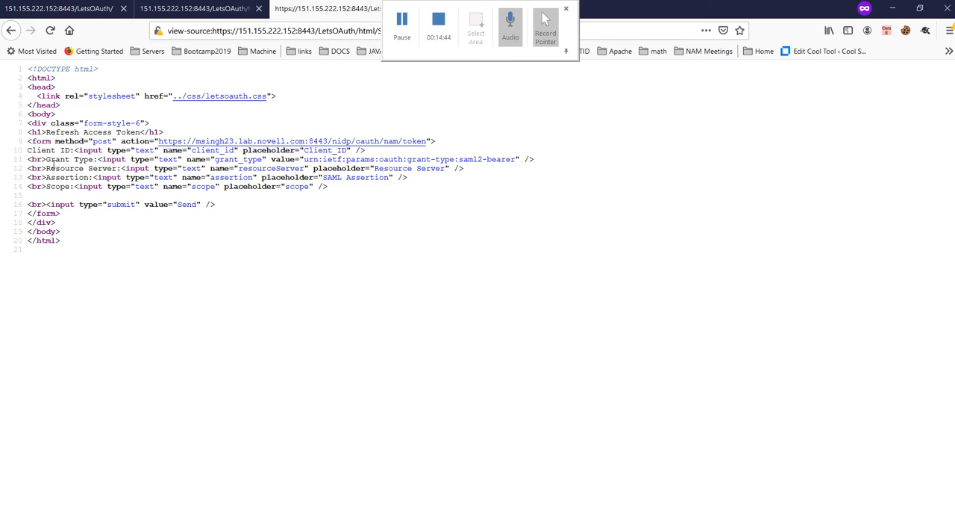
left_click_drag(55, 163, 85, 161)
left_click_drag(304, 160, 508, 160)
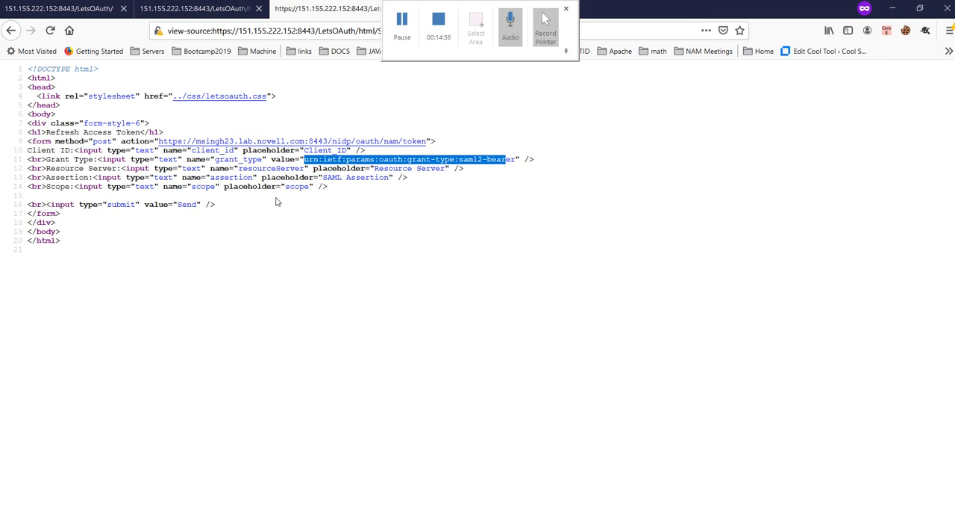
Step: Return to the filled-in SAML bearer form, send the token request and copy the returned access_token value
left_click(211, 10)
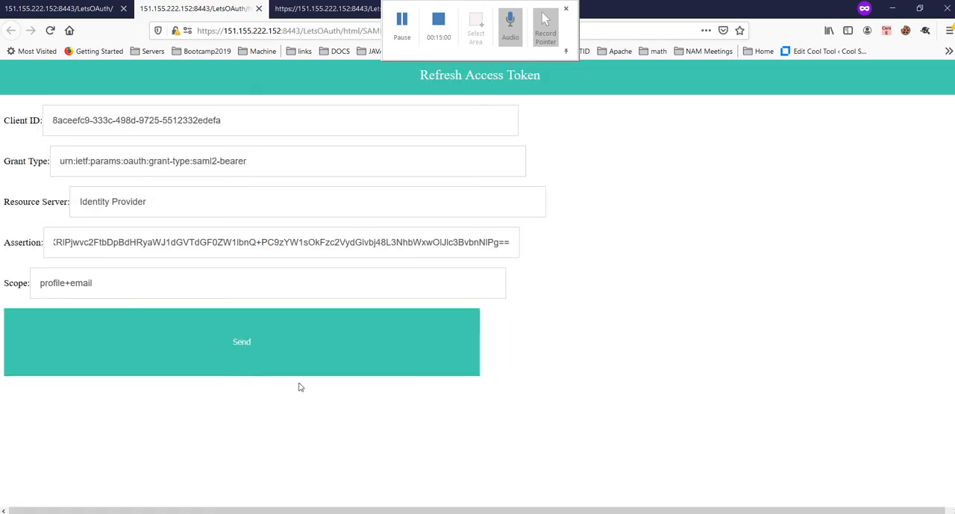
left_click(275, 346)
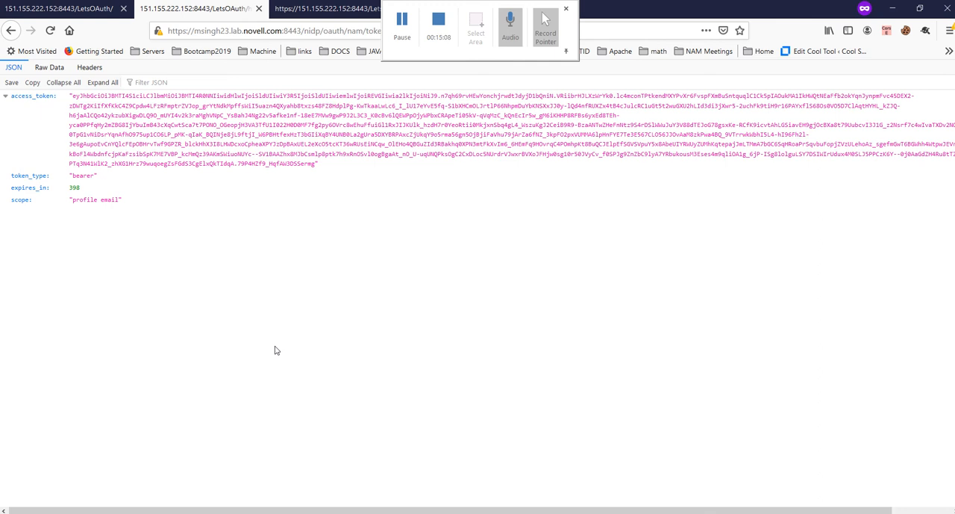
left_click_drag(72, 96, 318, 163)
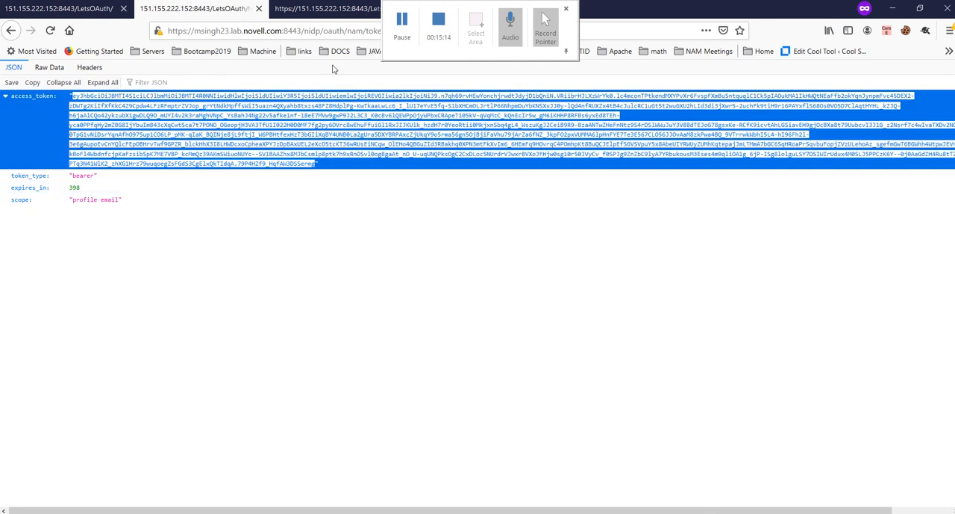
Step: Load jwt.io in the page source tab and replace the sample encoded token with the copied access token
left_click(331, 13)
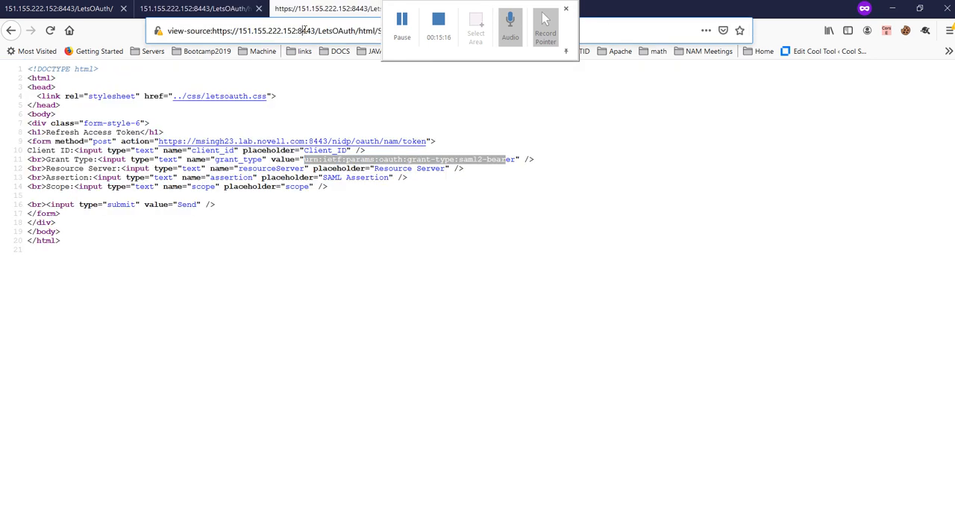
left_click(305, 31)
type("jwt.io/")
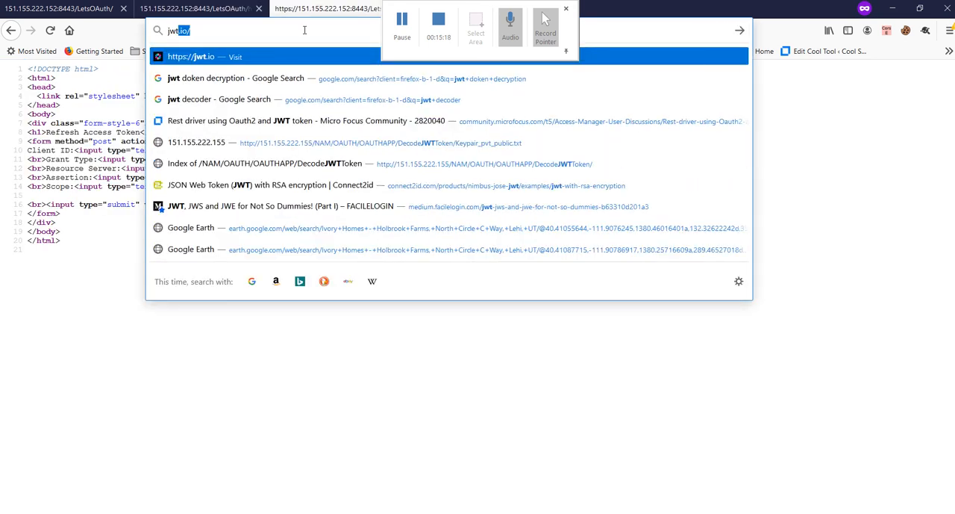
key("Return")
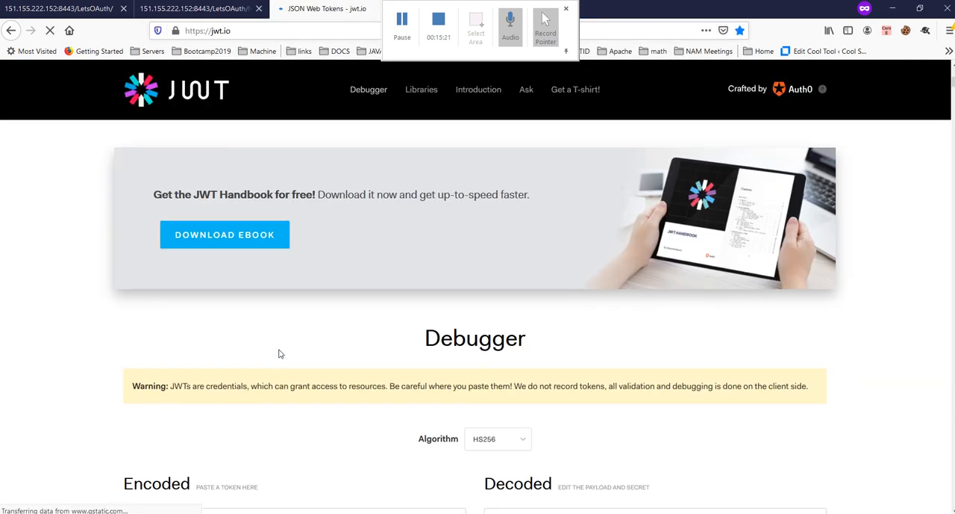
scroll(279, 397, "down", 4)
left_click(249, 314)
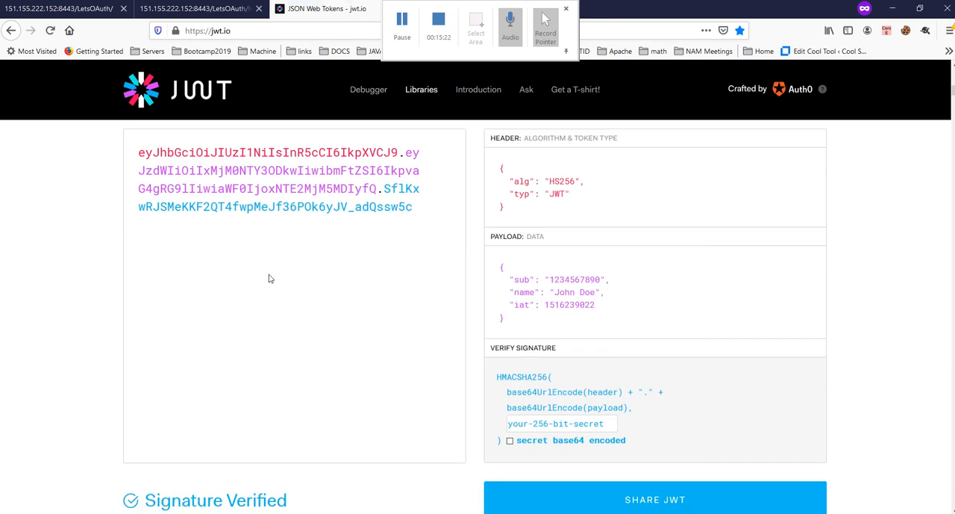
key("ctrl+a")
key("ctrl+v")
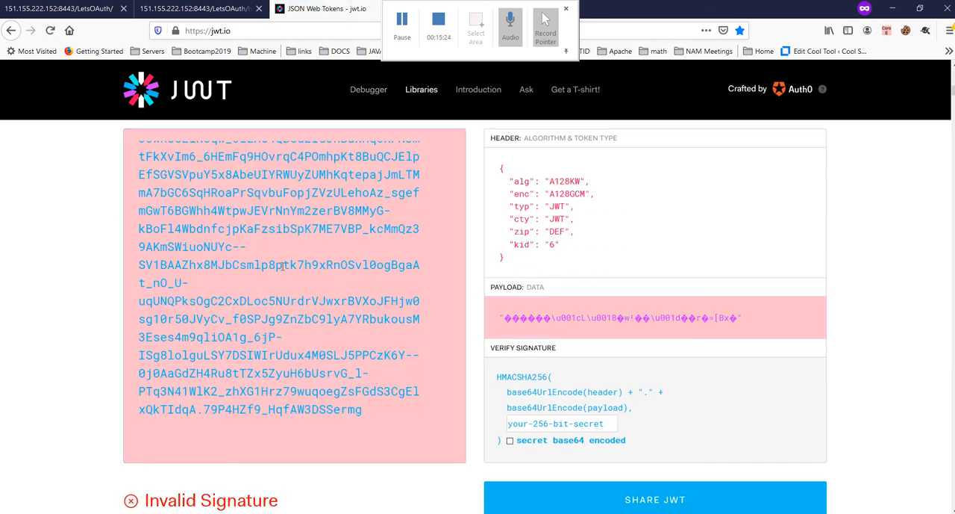
Step: Open the Token/User Info page from the LetsOAuth endpoint list and paste the access token into its Access Token field
left_click(189, 9)
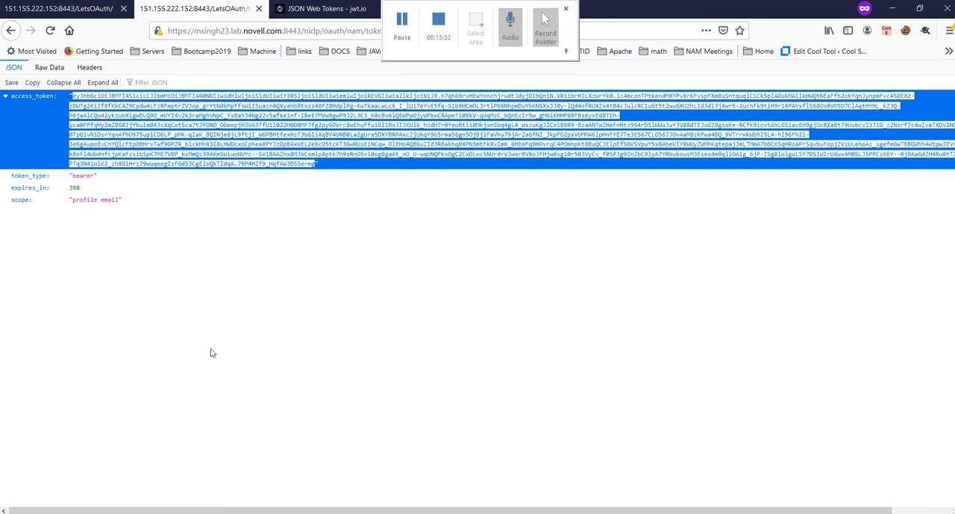
left_click(69, 9)
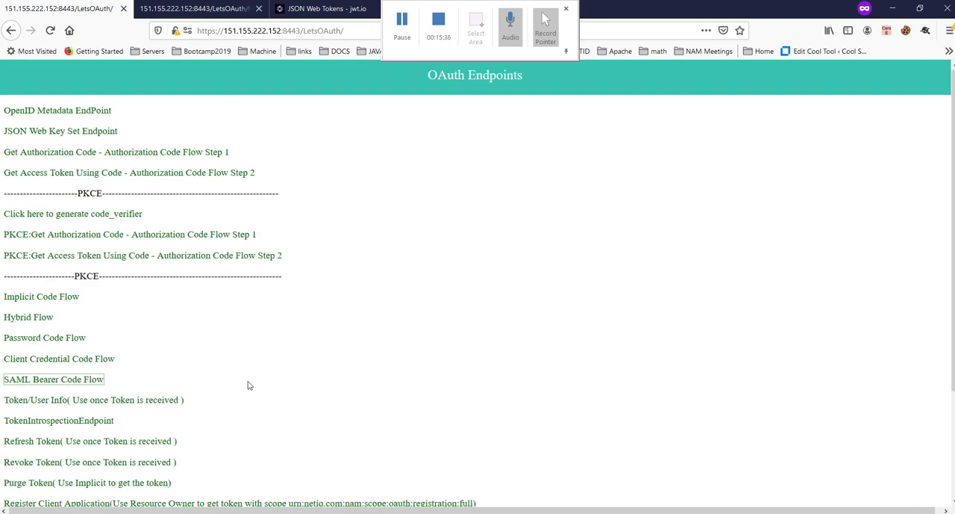
scroll(249, 385, "down", 2)
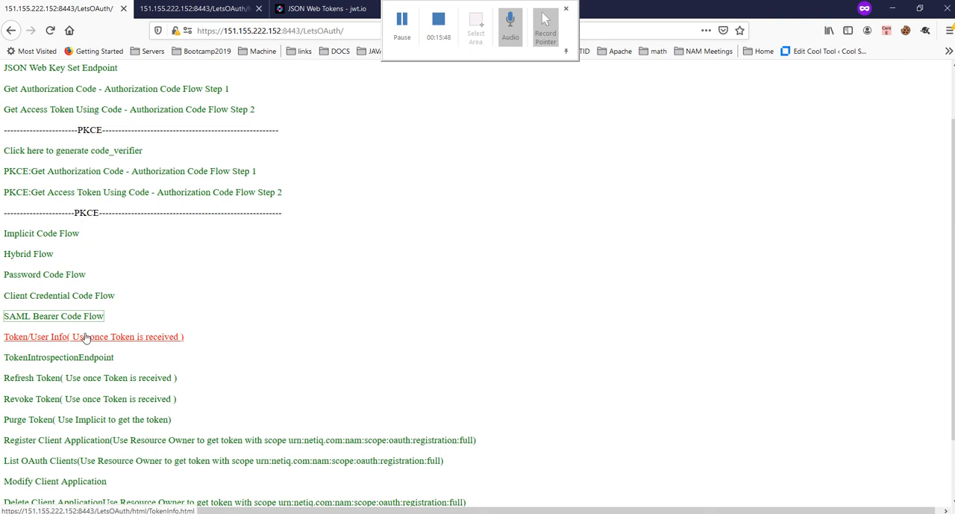
left_click(85, 337)
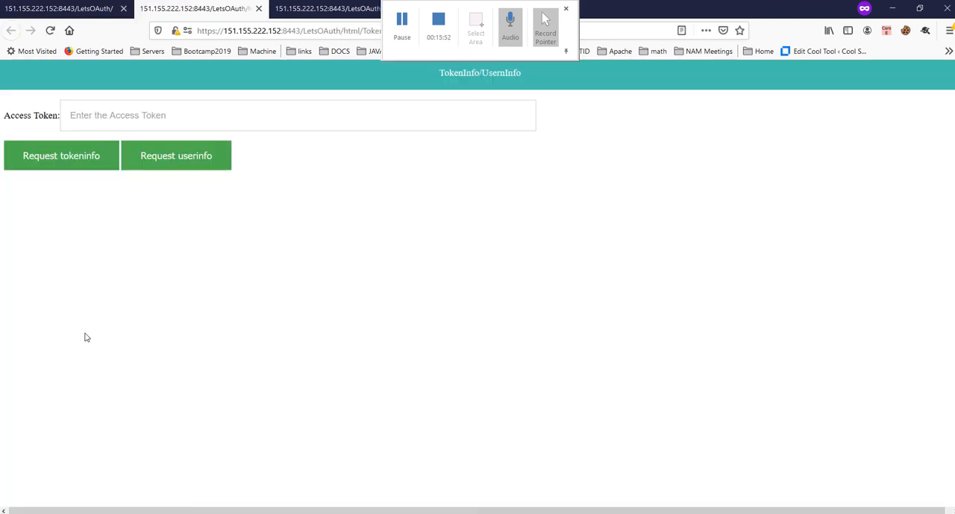
left_click(110, 122)
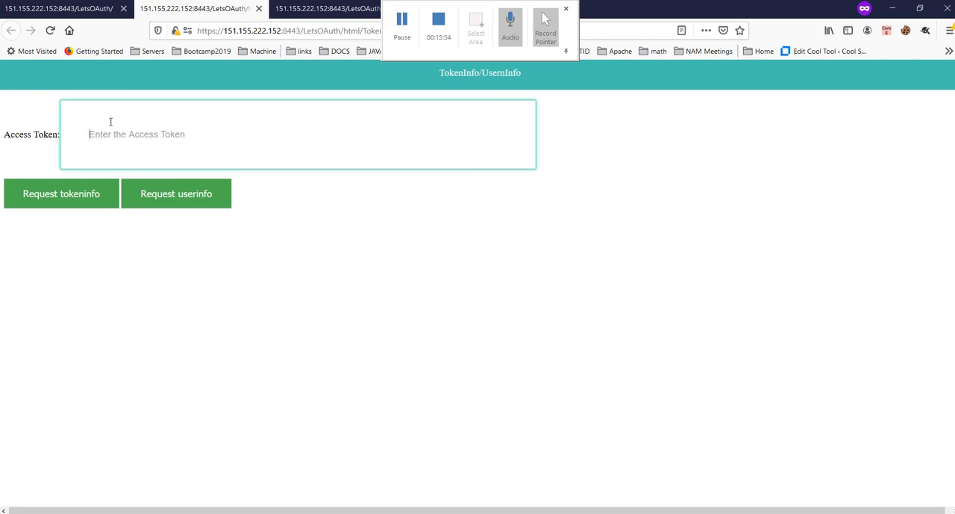
key("ctrl+v")
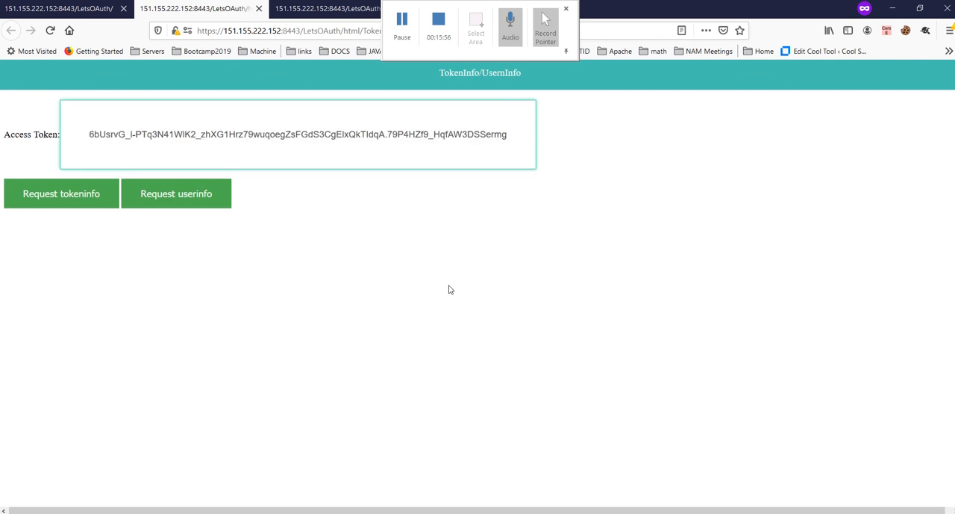
left_click(449, 302)
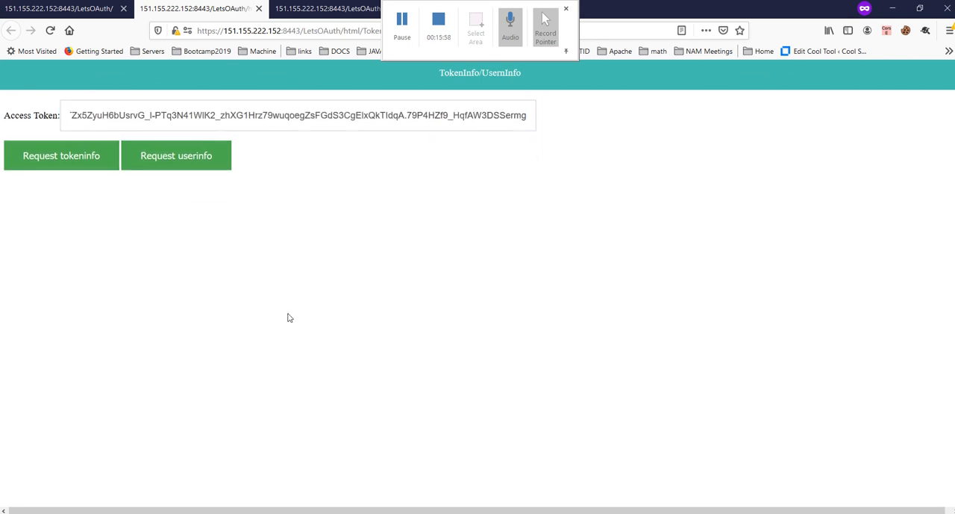
Step: Request the token info, examine its scope, issuer, audience and user_id values, and request the user info for the same access token
left_click(74, 162)
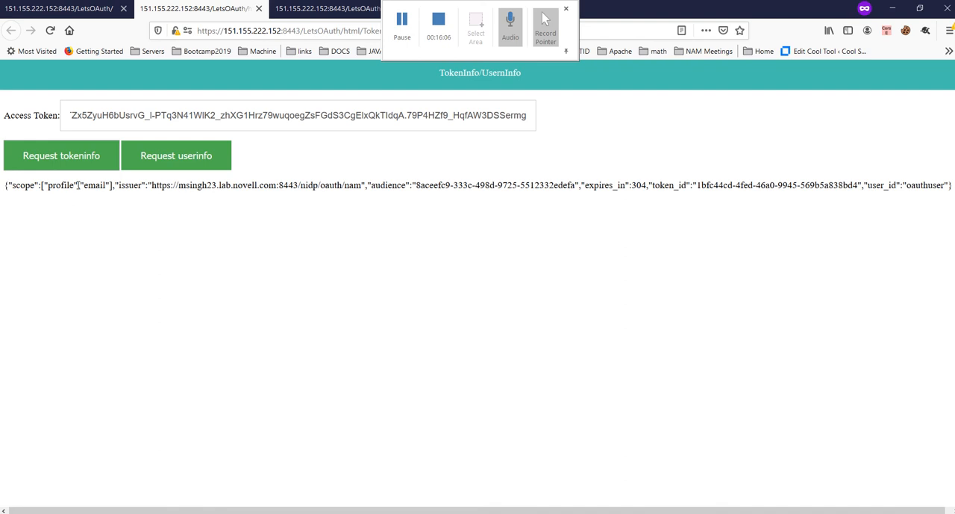
double_click(23, 184)
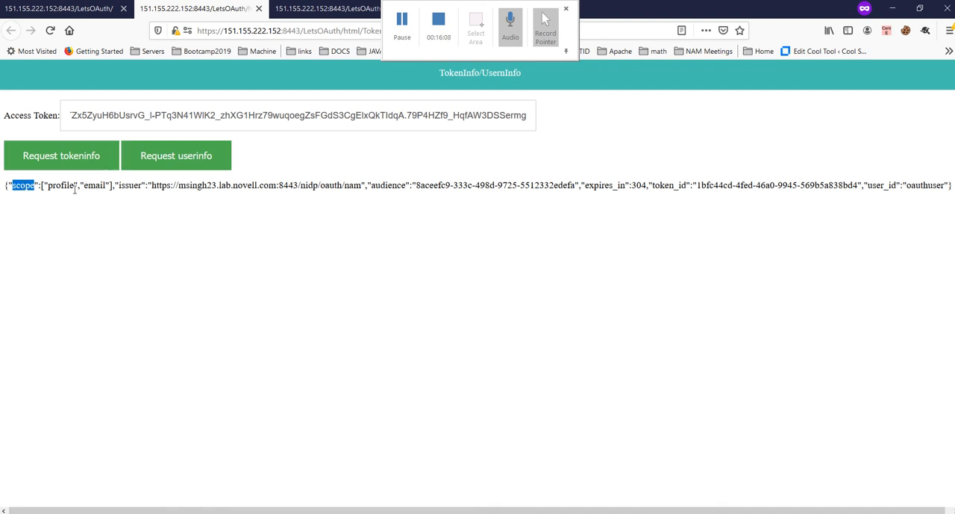
double_click(102, 186)
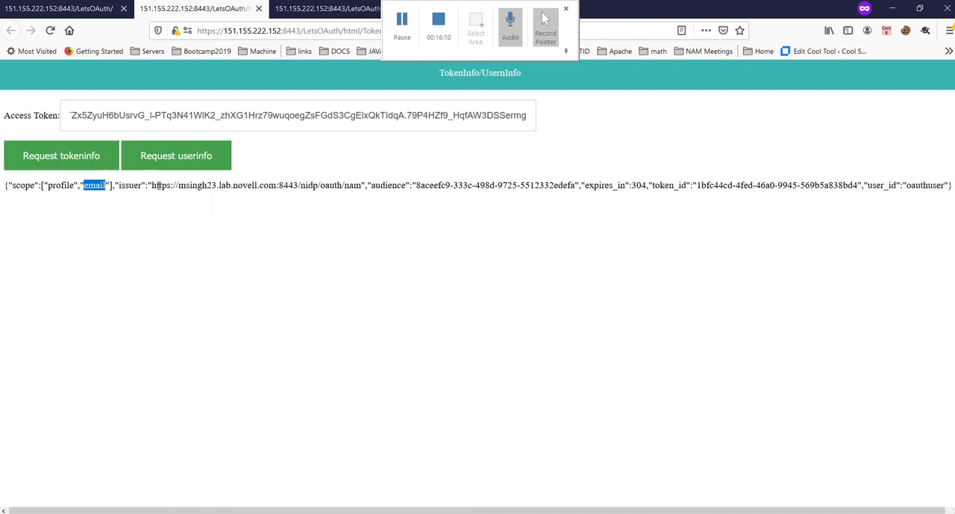
left_click_drag(152, 186, 362, 196)
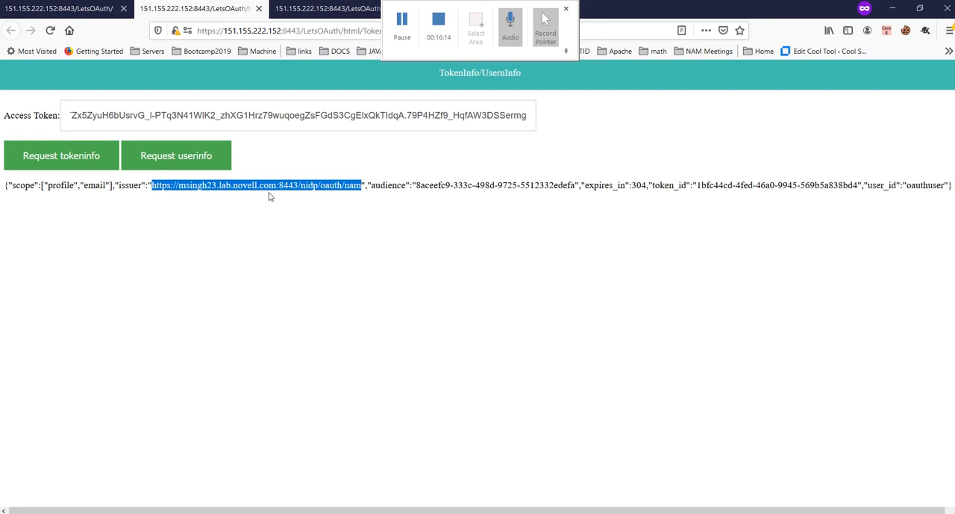
double_click(388, 185)
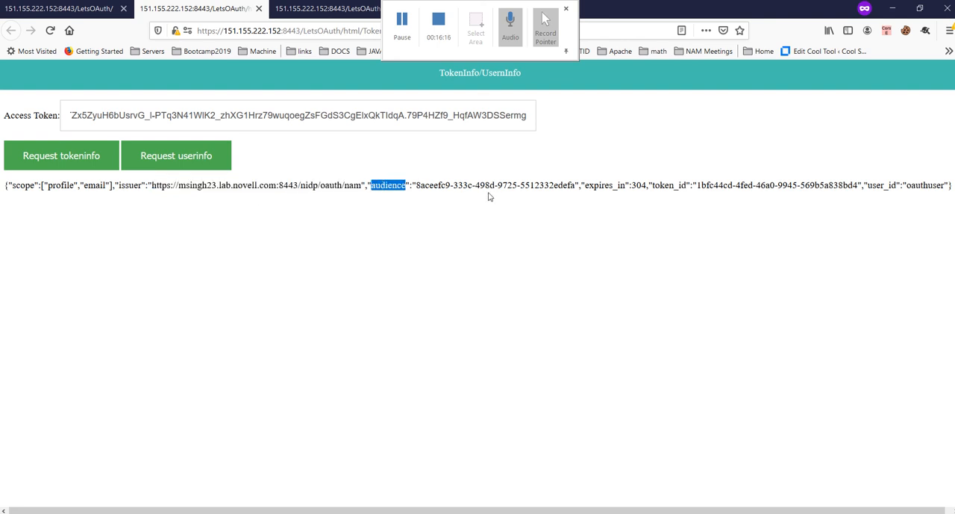
left_click_drag(495, 187, 500, 186)
left_click(818, 180)
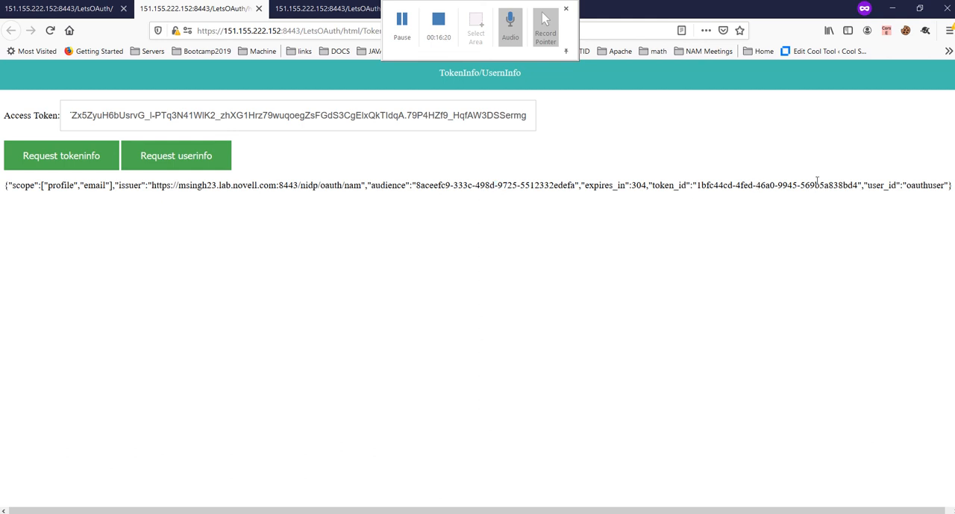
double_click(924, 185)
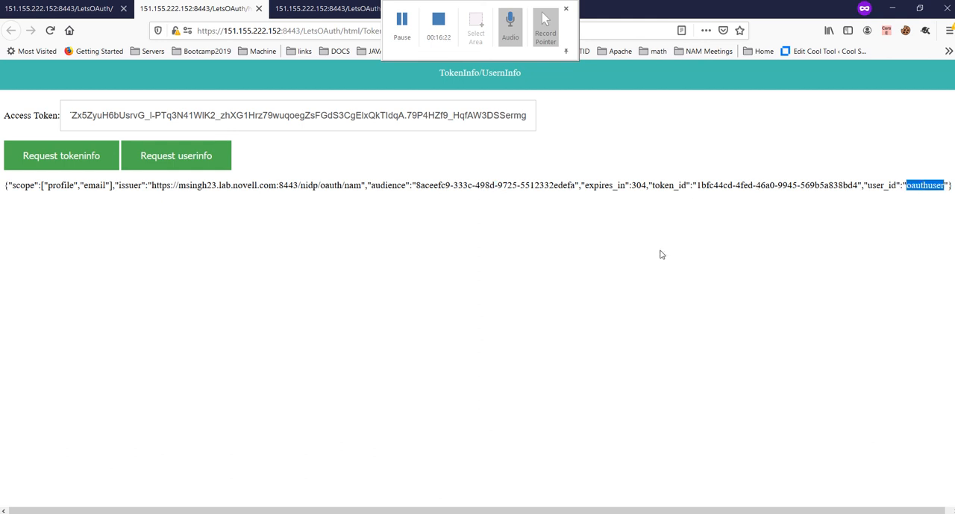
left_click(192, 164)
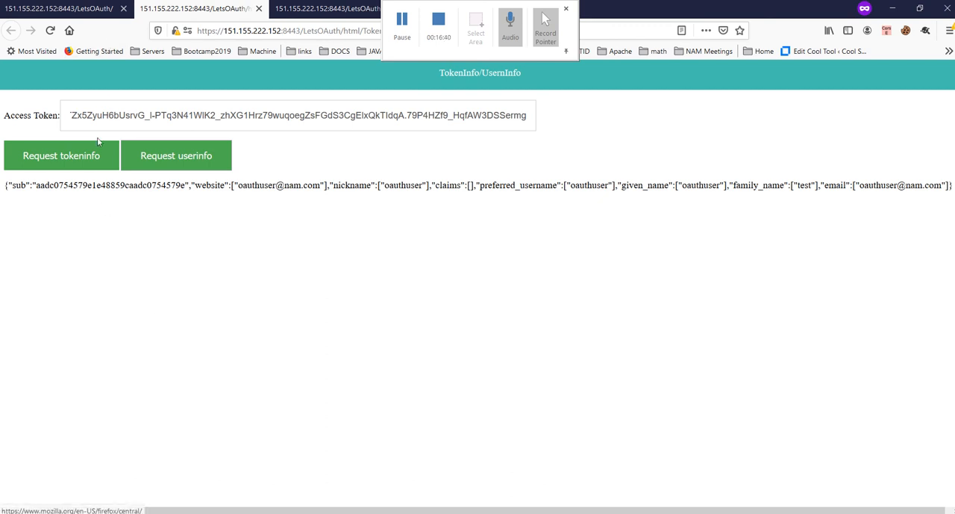
Step: Open the TokenIntrospectionEndpoint form from the LetsOAuth endpoint list and fill in the registered client's ID
left_click(71, 8)
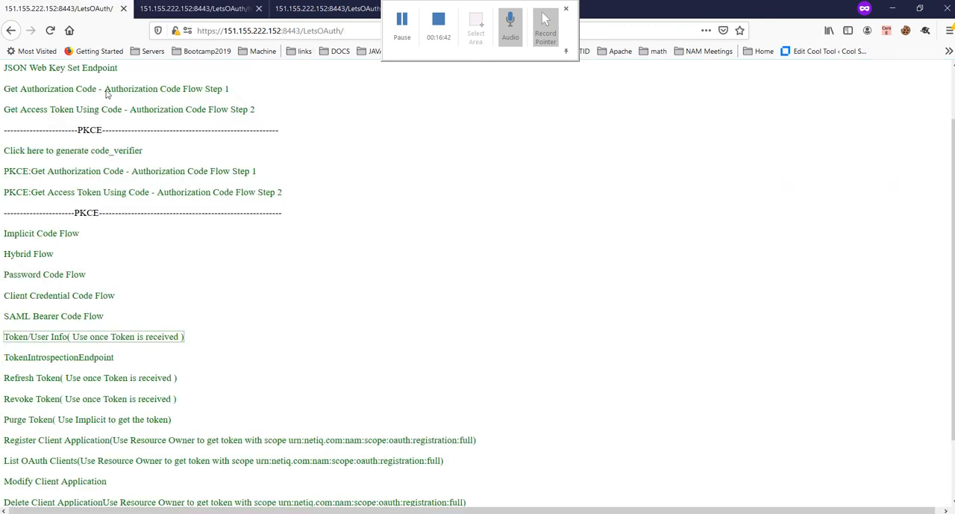
left_click(103, 359)
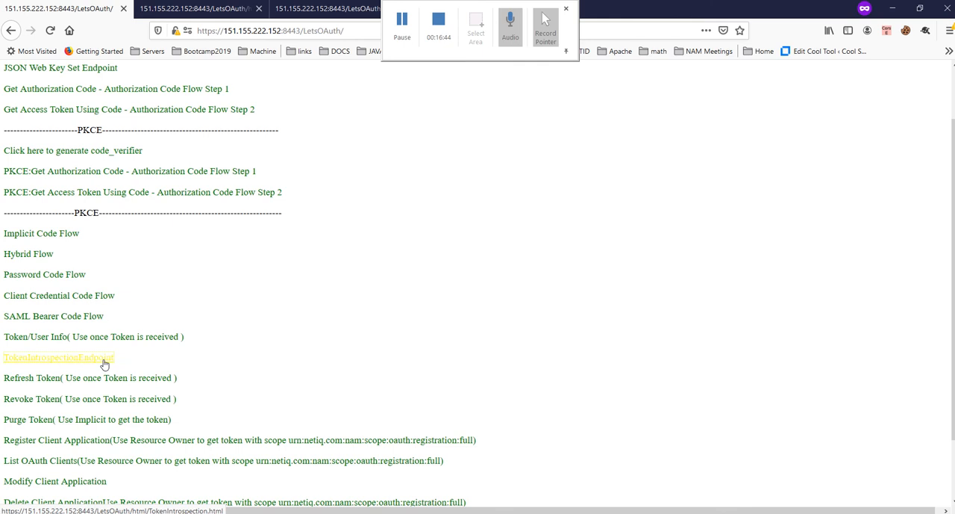
left_click(101, 139)
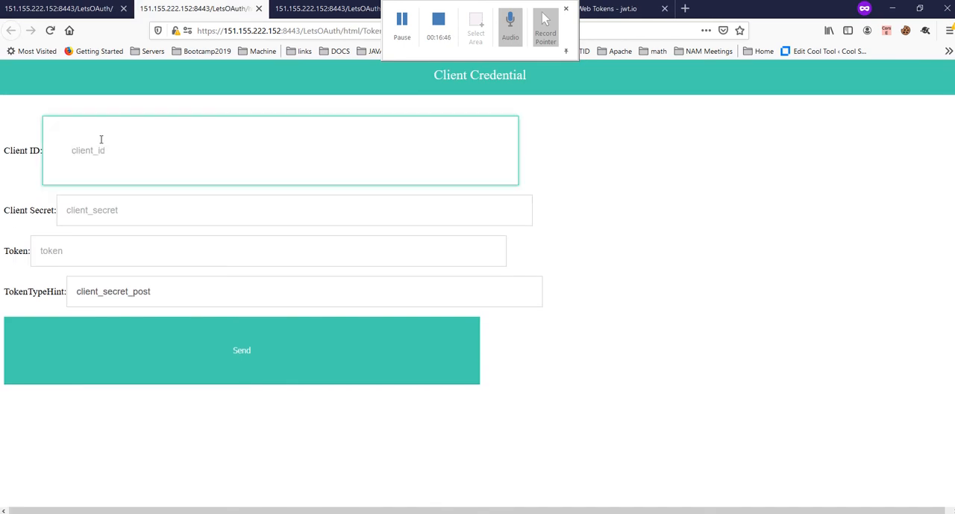
type("8")
key("Down")
key("Return")
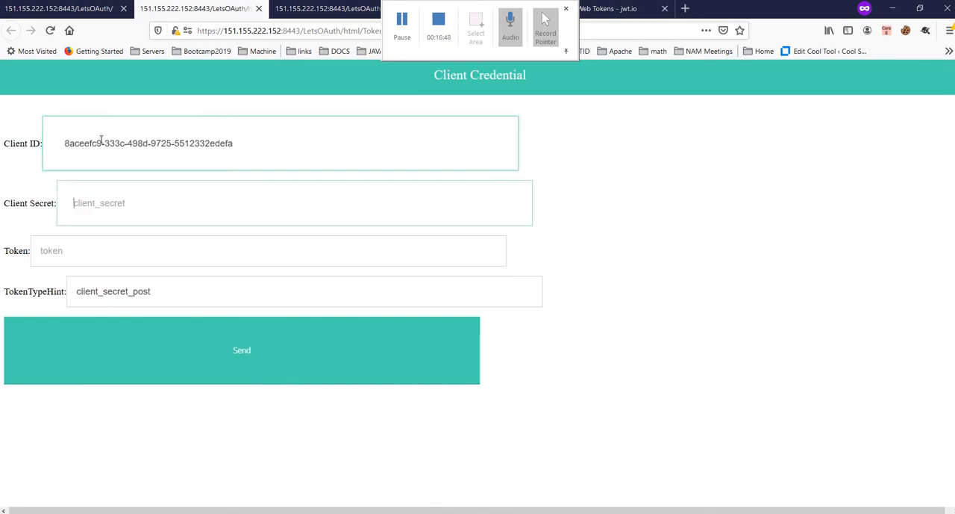
Step: Fill in the Client Secret of the introspection form and paste the access token into its Token field
key("Tab")
type("4")
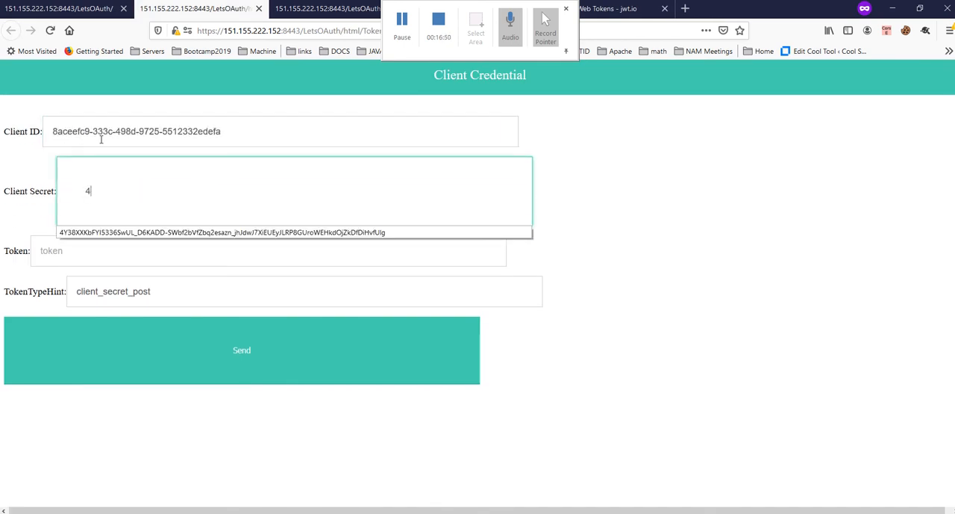
key("Down")
key("Return")
key("Tab")
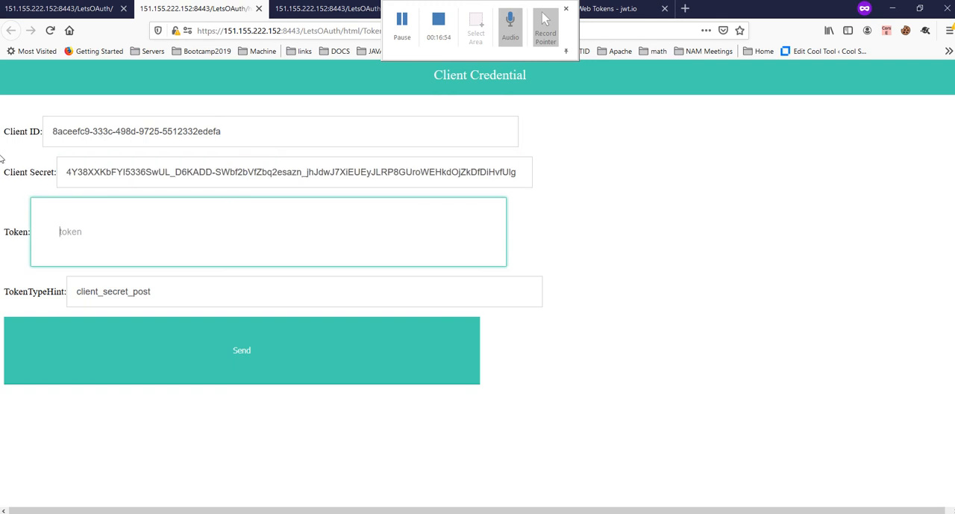
key("ctrl+v")
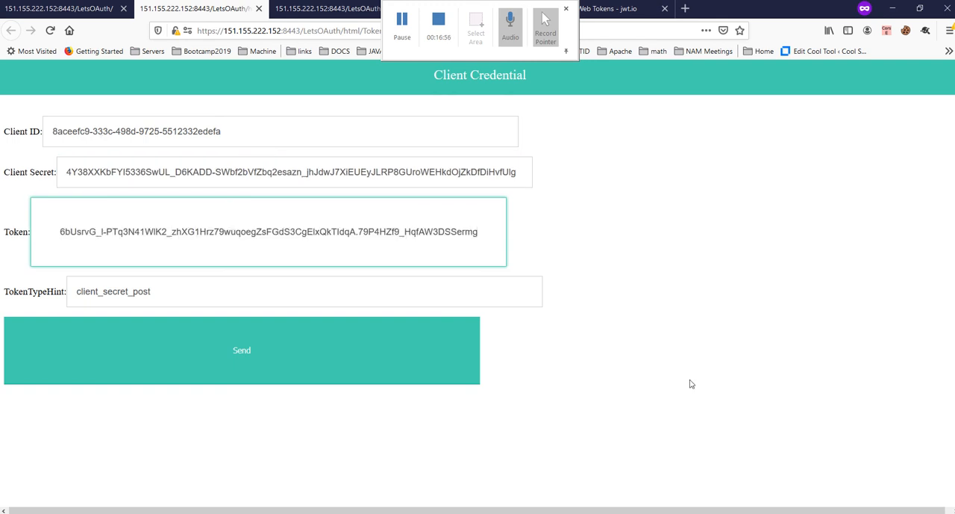
Step: Send the token introspection request and examine the fields of the JSON response, starting with active
left_click(690, 381)
left_click(266, 323)
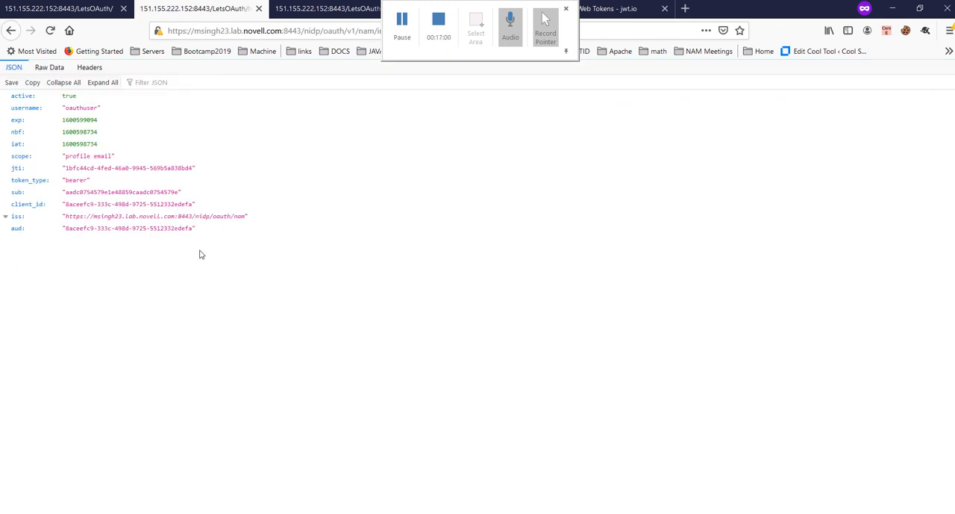
left_click_drag(201, 254, 12, 95)
left_click(149, 294)
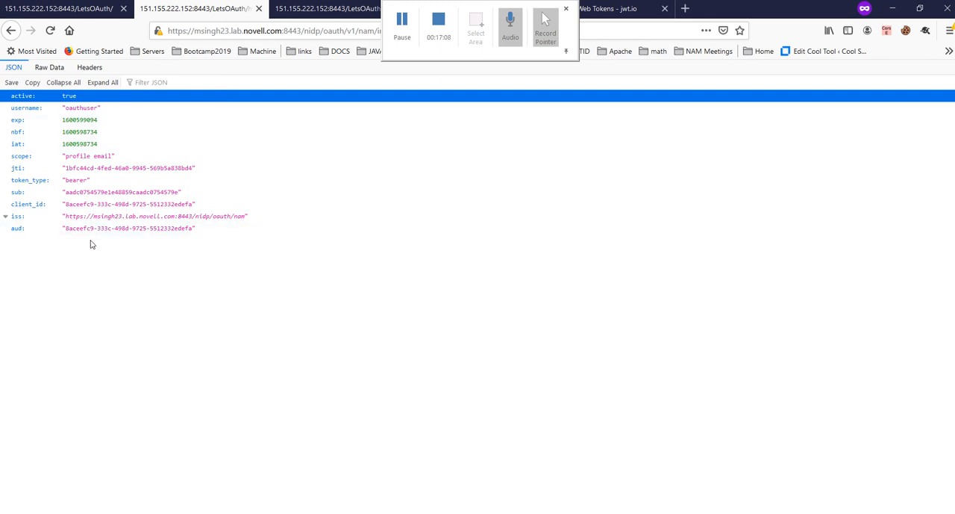
Step: Return to the LetsOAuth endpoint list and open the SAML Bearer Code Flow form to review its parameters
left_click(84, 14)
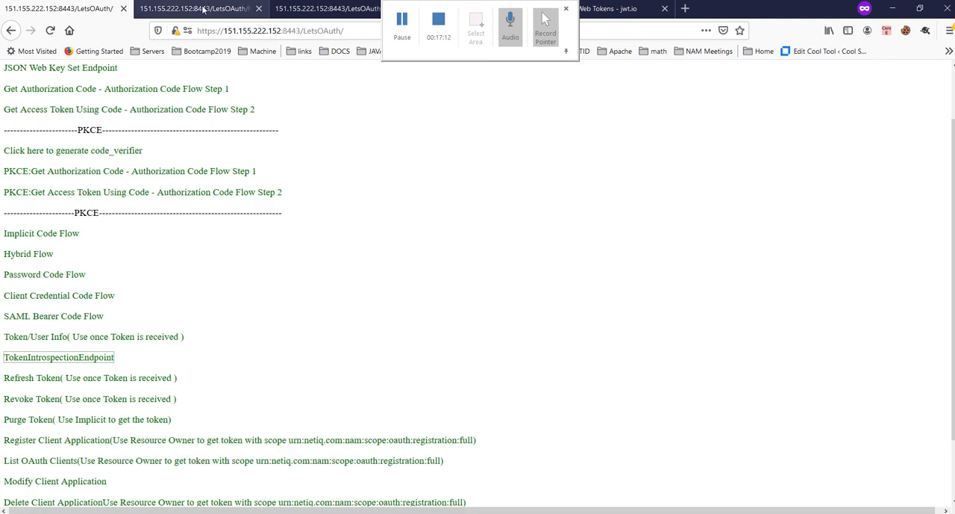
left_click(394, 35)
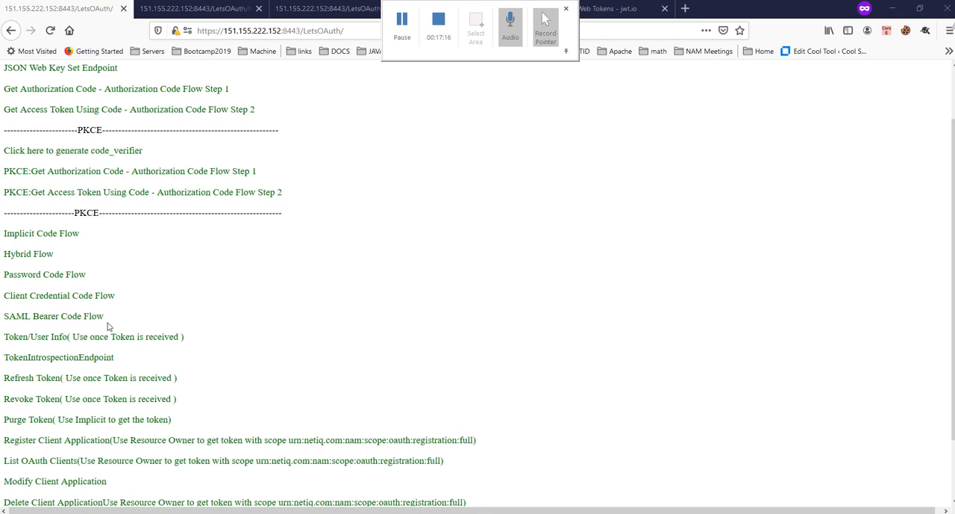
left_click(88, 317)
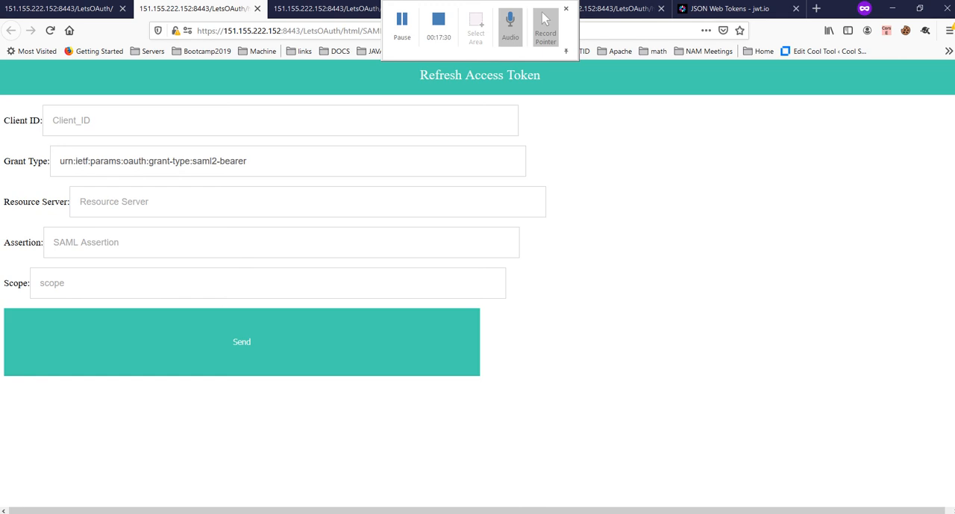
Step: Switch to NetIQ Access Manager and review the IdentityServerCluster base URL and the OAuth & OpenID Connect assertion issuers
left_click(329, 490)
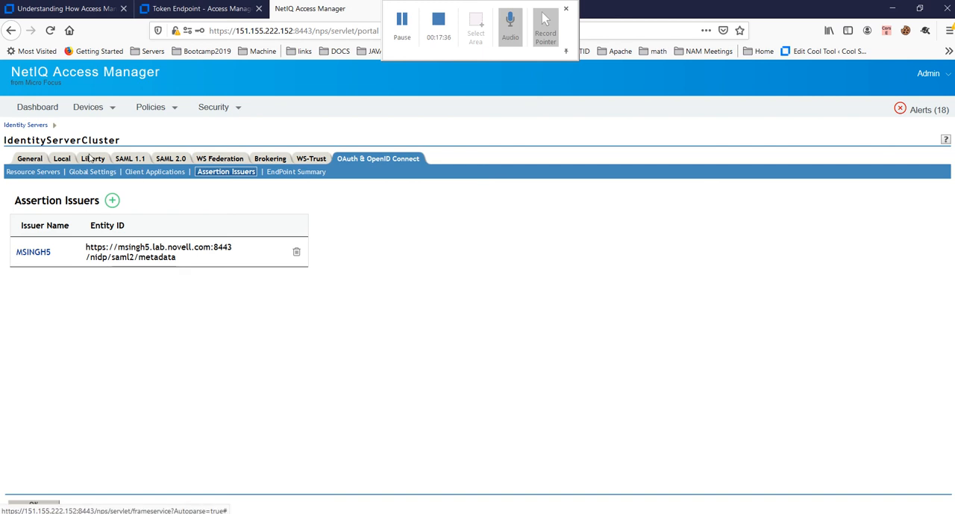
left_click(61, 158)
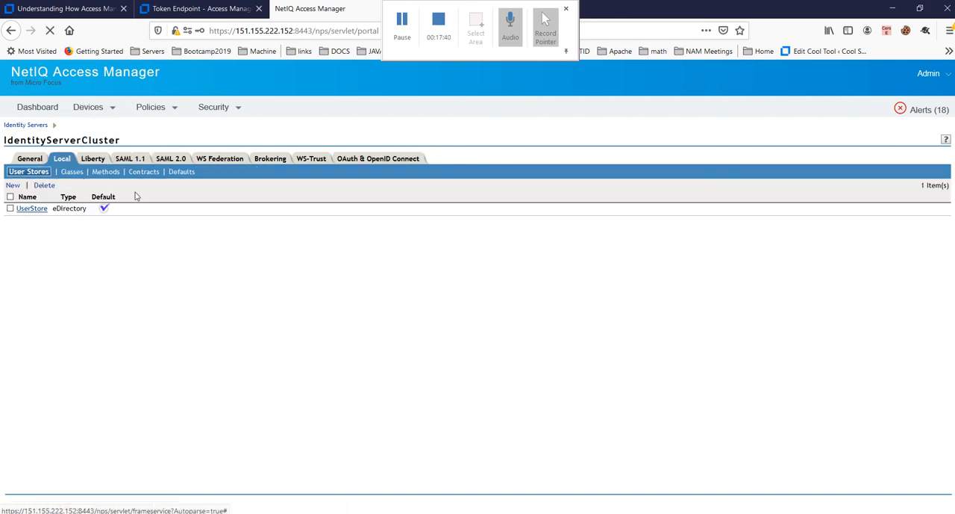
double_click(152, 218)
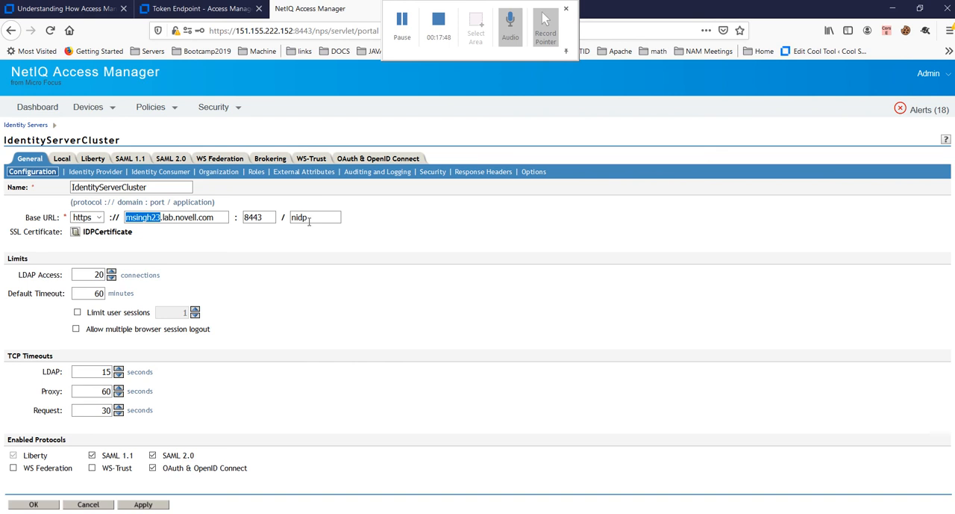
left_click(351, 164)
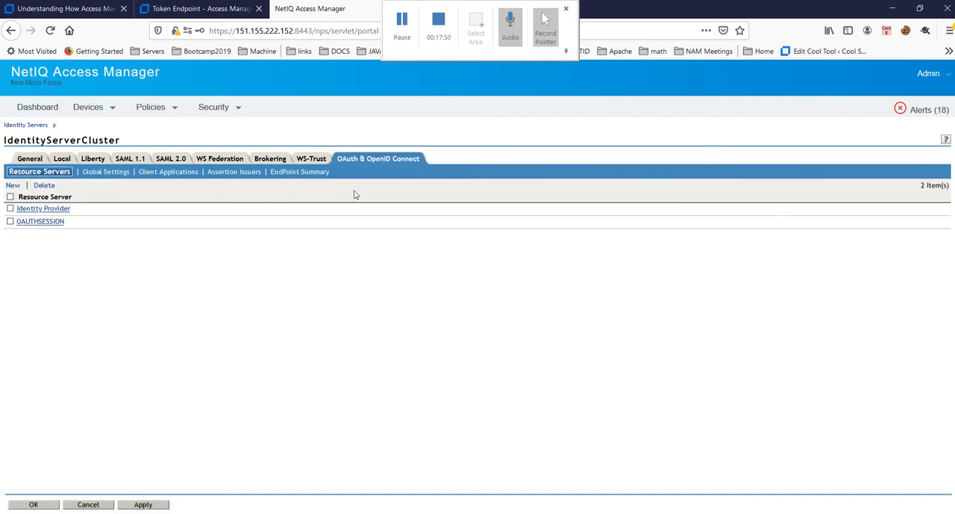
left_click(219, 179)
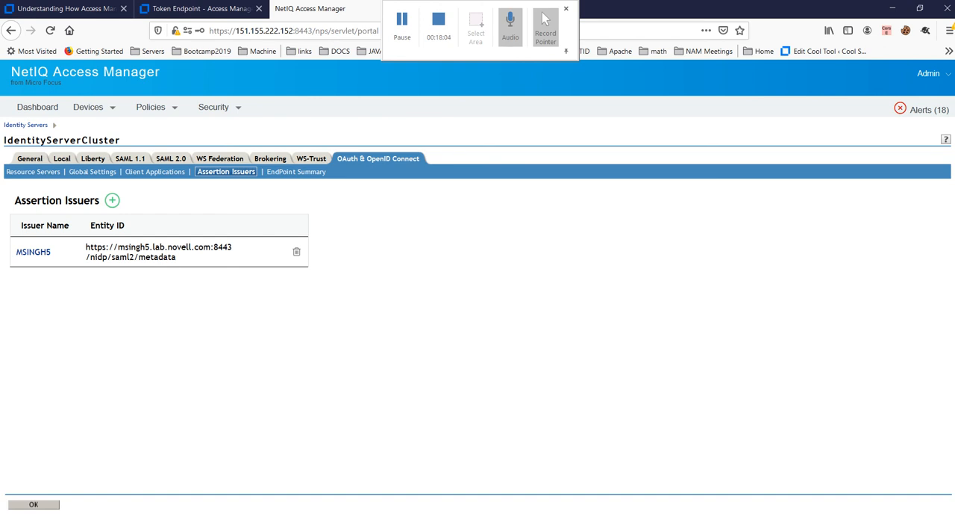
Step: Check the SAML bearer form again, then review the NetIQ documentation on endpoint details and the Token Endpoint request parameters
left_click(439, 485)
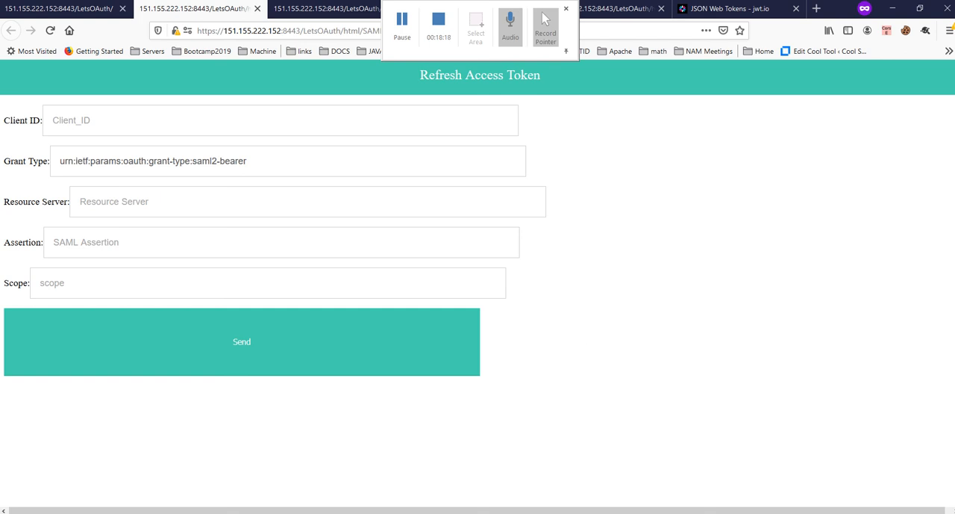
left_click(327, 493)
left_click(81, 9)
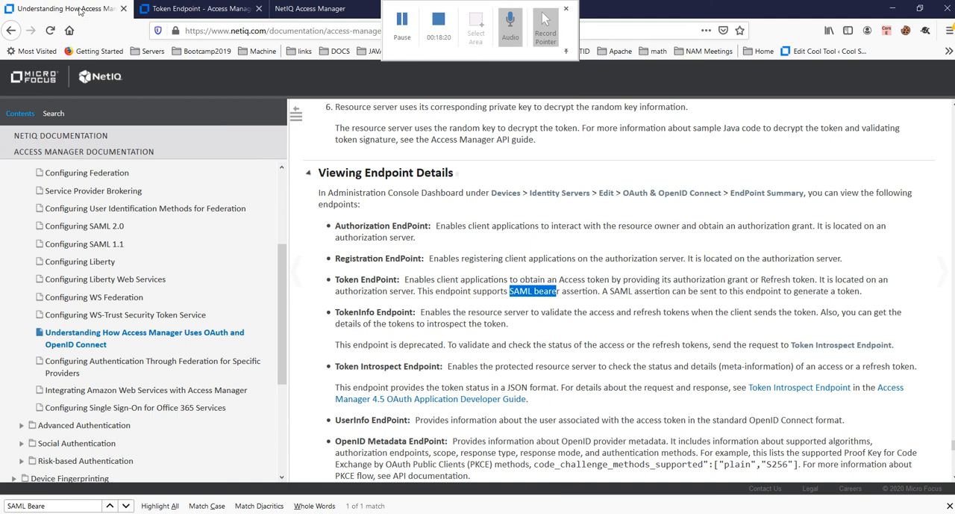
left_click(170, 11)
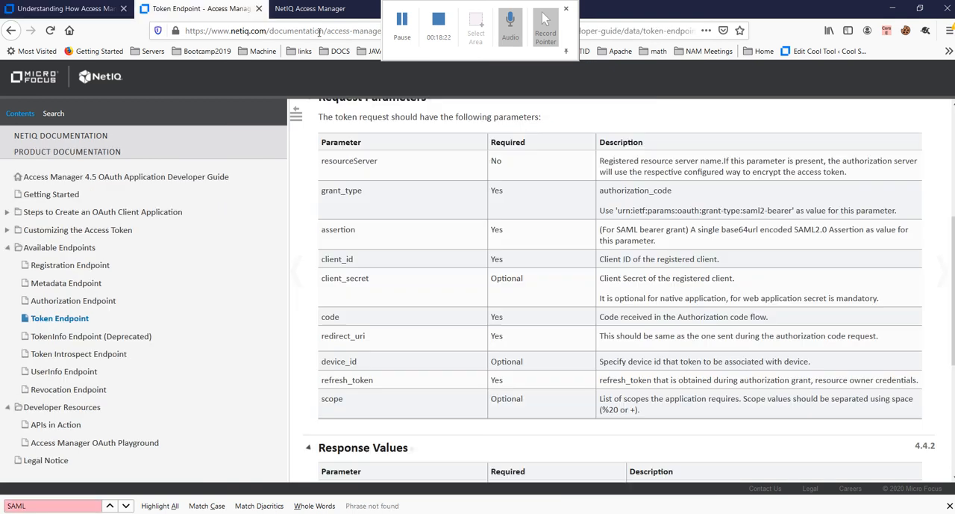